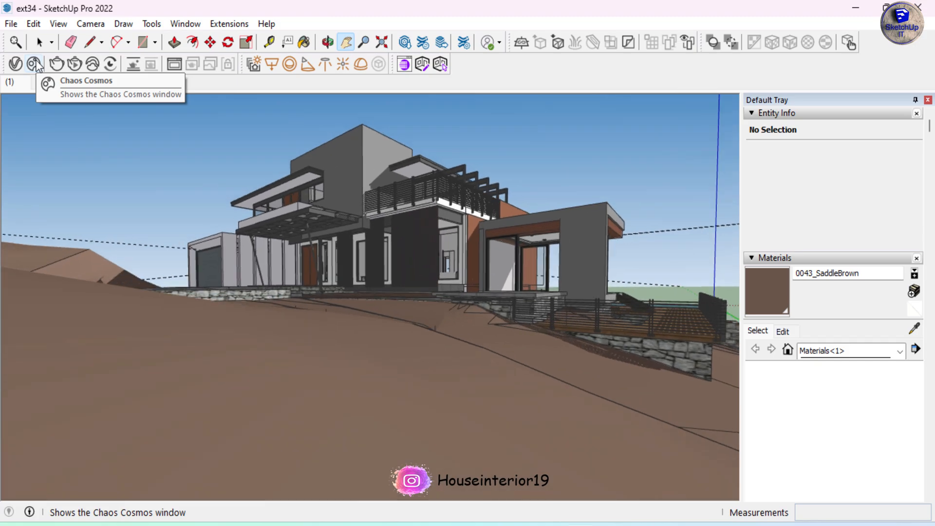
- Open the Chaos Cosmos asset library and start downloading the Date Palm 002 Spring model from the recently added assets
{"action": "left_click", "coordinate": [36, 63]}
{"action": "left_click_drag", "start_coordinate": [201, 8], "coordinate": [450, 14]}
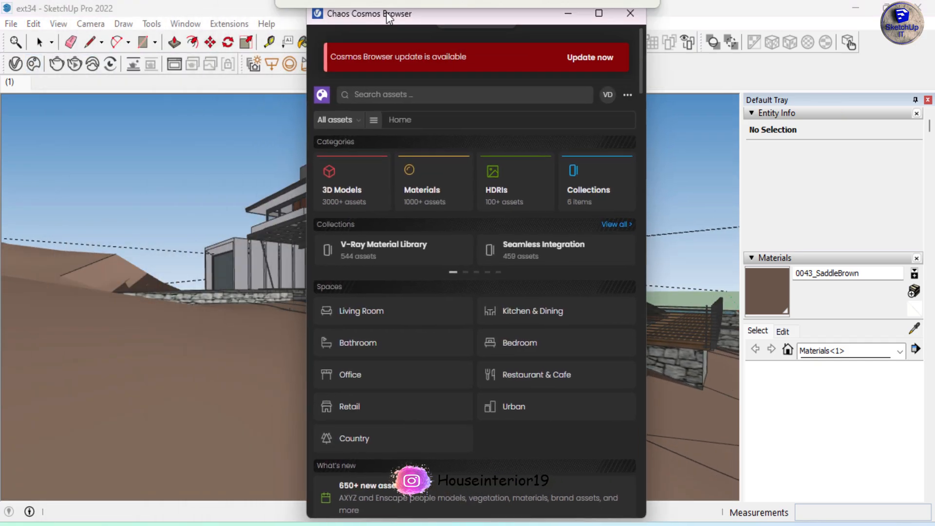
{"action": "scroll", "coordinate": [388, 408], "scroll_direction": "down", "scroll_amount": 5}
{"action": "scroll", "coordinate": [382, 319], "scroll_direction": "down", "scroll_amount": 10}
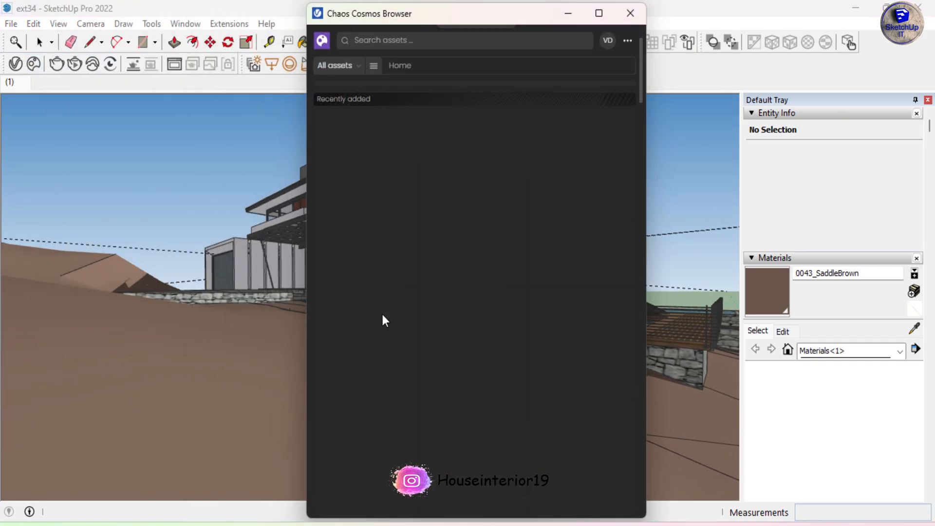
{"action": "scroll", "coordinate": [385, 321], "scroll_direction": "down", "scroll_amount": 8}
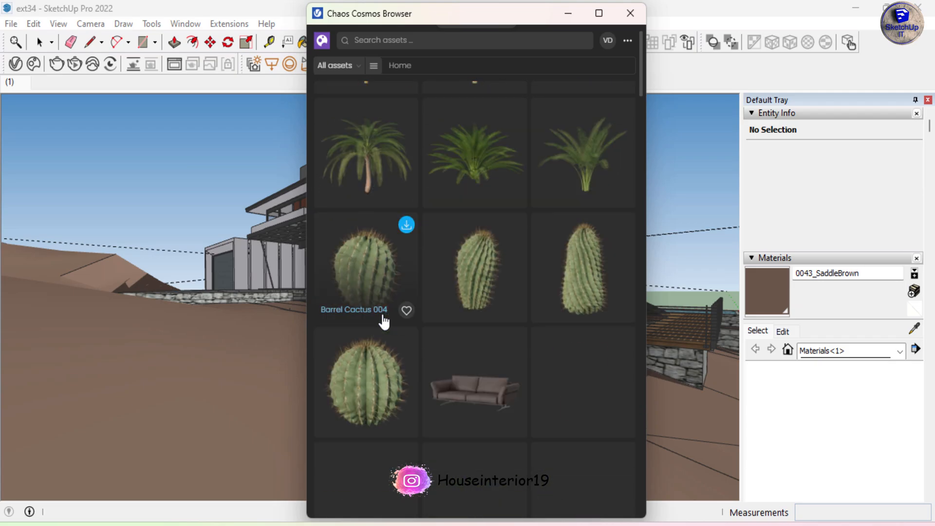
{"action": "left_click", "coordinate": [515, 106]}
- Look through the recently added furniture and plant models and dismiss the downloads notice
{"action": "scroll", "coordinate": [457, 287], "scroll_direction": "down", "scroll_amount": 10}
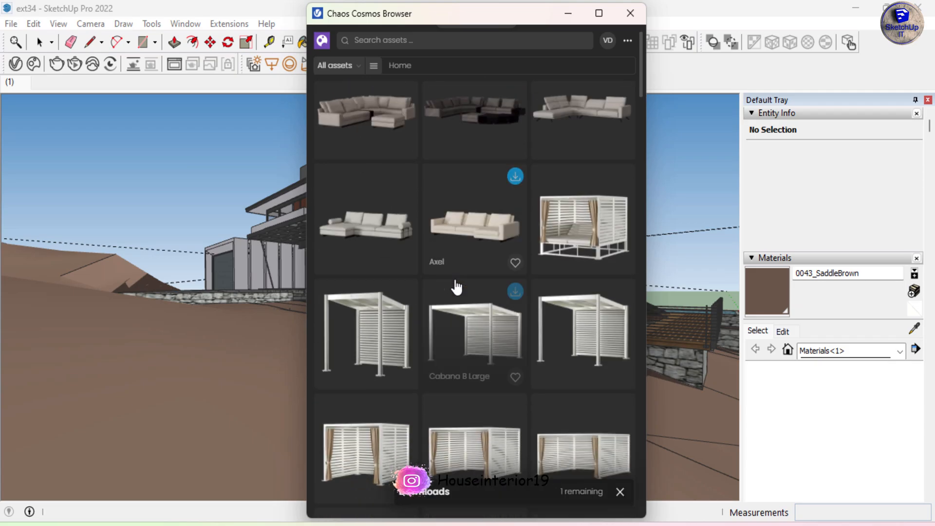
{"action": "scroll", "coordinate": [456, 288], "scroll_direction": "up", "scroll_amount": 10}
{"action": "scroll", "coordinate": [456, 287], "scroll_direction": "up", "scroll_amount": 4}
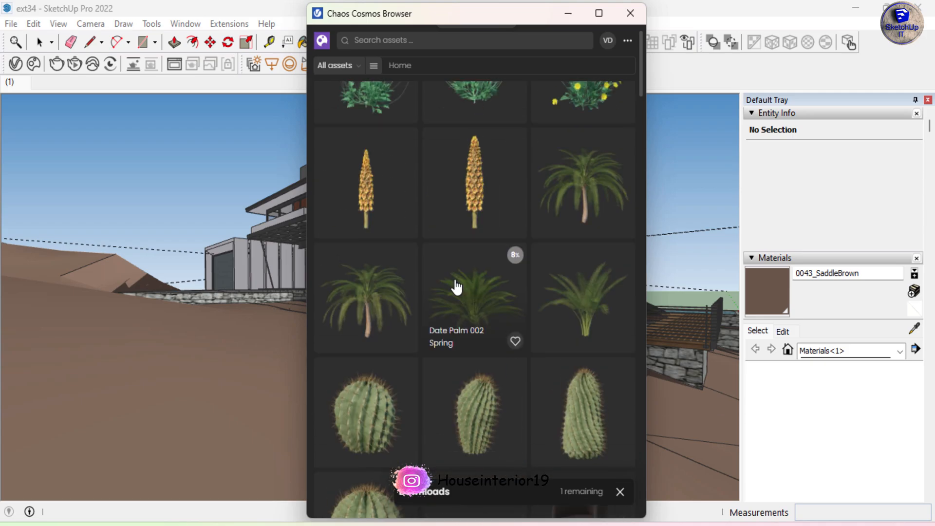
{"action": "scroll", "coordinate": [456, 287], "scroll_direction": "up", "scroll_amount": 5}
{"action": "scroll", "coordinate": [456, 288], "scroll_direction": "down", "scroll_amount": 4}
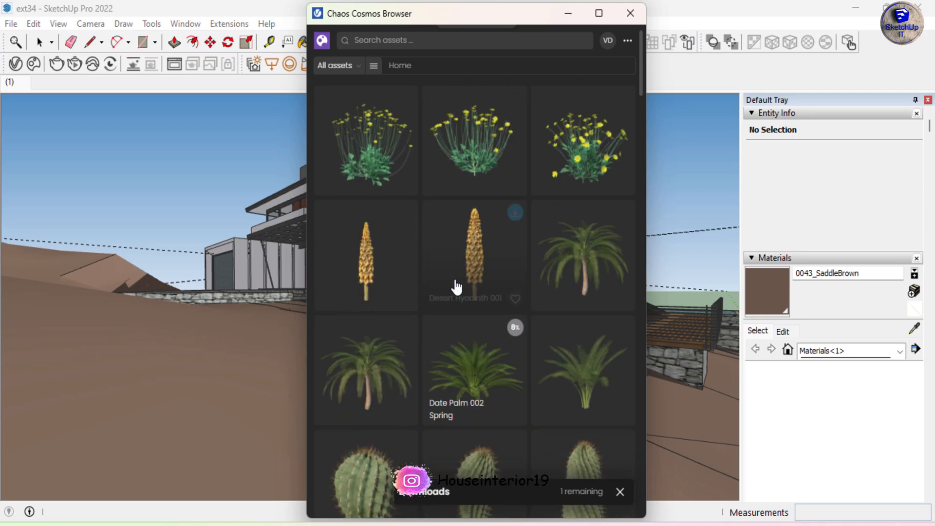
{"action": "left_click", "coordinate": [620, 492]}
{"action": "scroll", "coordinate": [412, 303], "scroll_direction": "up", "scroll_amount": 3}
{"action": "scroll", "coordinate": [412, 303], "scroll_direction": "down", "scroll_amount": 3}
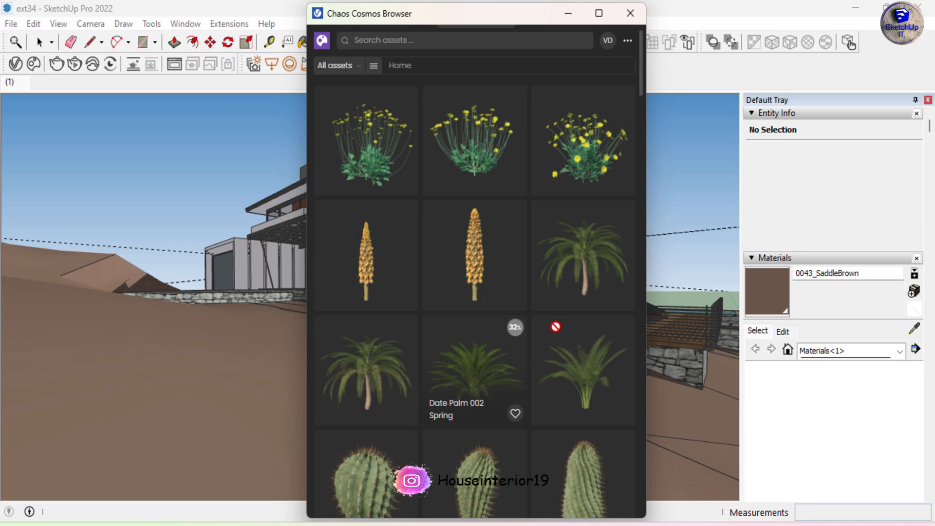
- Limit the asset library to Downloaded items and look through the materials and models already available
{"action": "scroll", "coordinate": [438, 317], "scroll_direction": "up", "scroll_amount": 15}
{"action": "left_click", "coordinate": [359, 122]}
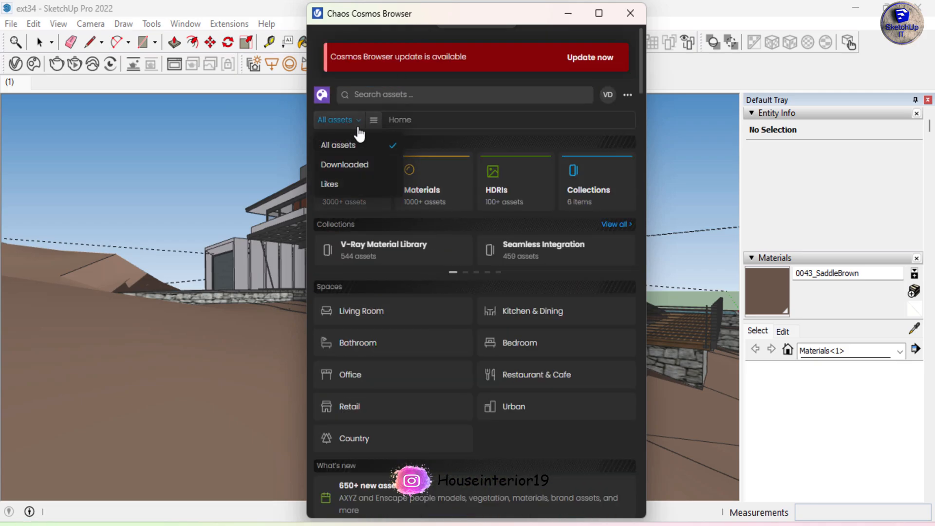
{"action": "left_click", "coordinate": [370, 164]}
{"action": "scroll", "coordinate": [488, 273], "scroll_direction": "down", "scroll_amount": 3}
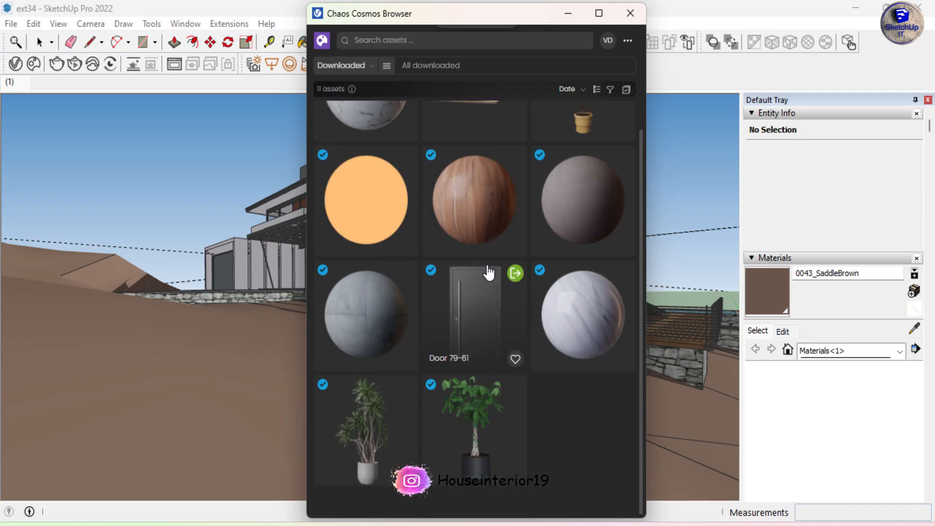
{"action": "scroll", "coordinate": [545, 449], "scroll_direction": "up", "scroll_amount": 3}
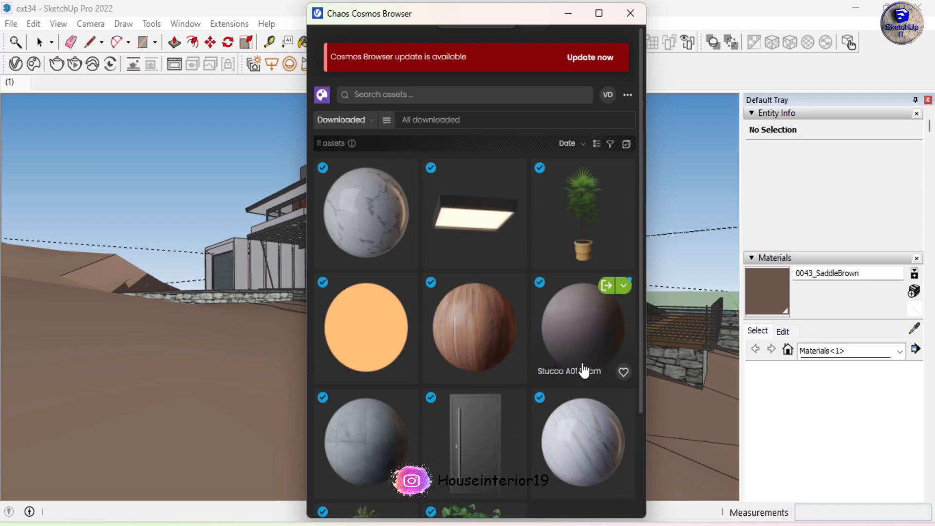
{"action": "left_click", "coordinate": [388, 120]}
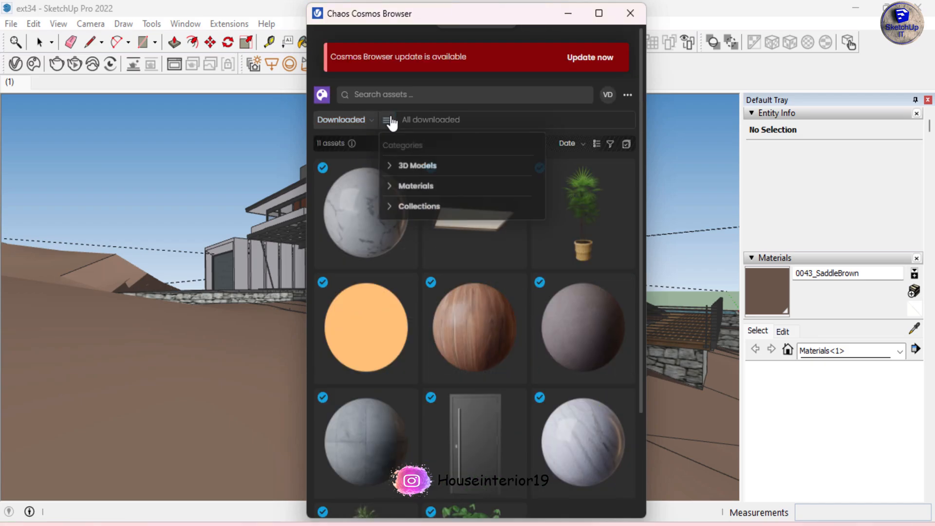
{"action": "left_click", "coordinate": [628, 95]}
{"action": "left_click", "coordinate": [322, 95]}
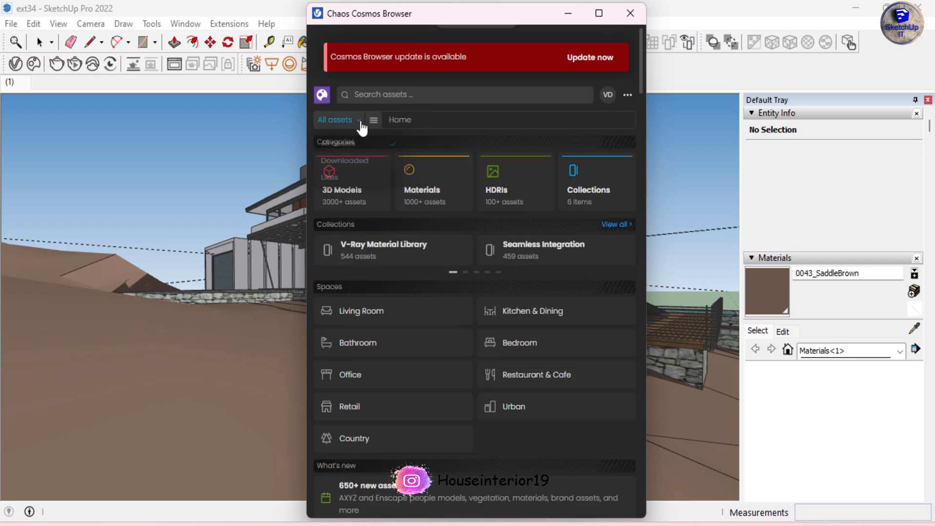
{"action": "left_click", "coordinate": [360, 164]}
{"action": "scroll", "coordinate": [487, 219], "scroll_direction": "down", "scroll_amount": 3}
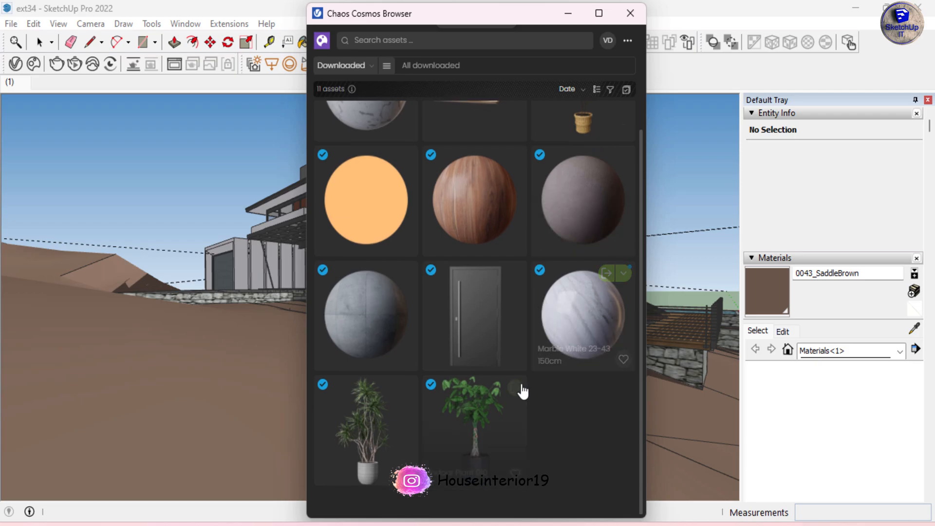
- Return the library to All assets and browse the recently added trees, cacti and furniture
{"action": "left_click", "coordinate": [344, 117]}
{"action": "left_click", "coordinate": [336, 145]}
{"action": "scroll", "coordinate": [465, 302], "scroll_direction": "down", "scroll_amount": 10}
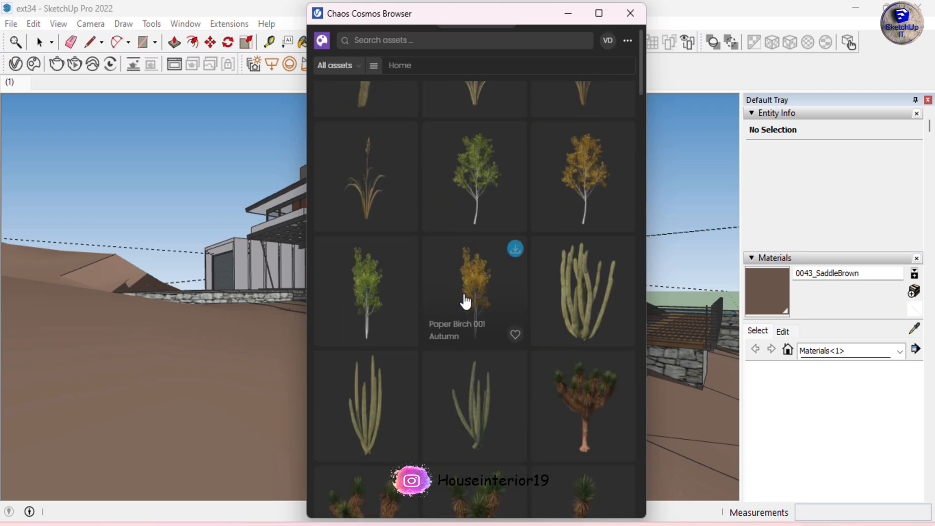
{"action": "scroll", "coordinate": [465, 302], "scroll_direction": "down", "scroll_amount": 5}
{"action": "scroll", "coordinate": [511, 313], "scroll_direction": "up", "scroll_amount": 15}
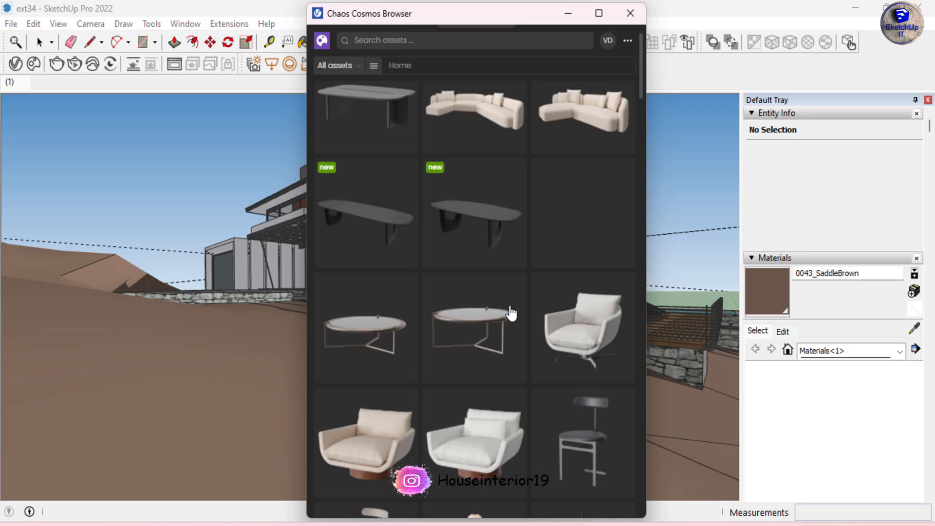
- Filter the asset library to the Cars category under 3D Models > Vehicles
{"action": "left_click", "coordinate": [341, 186]}
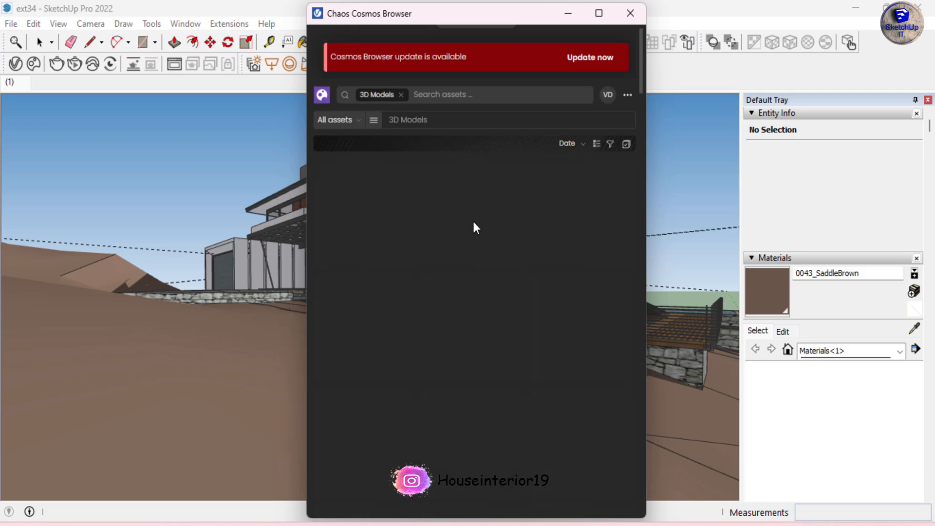
{"action": "left_click", "coordinate": [374, 122]}
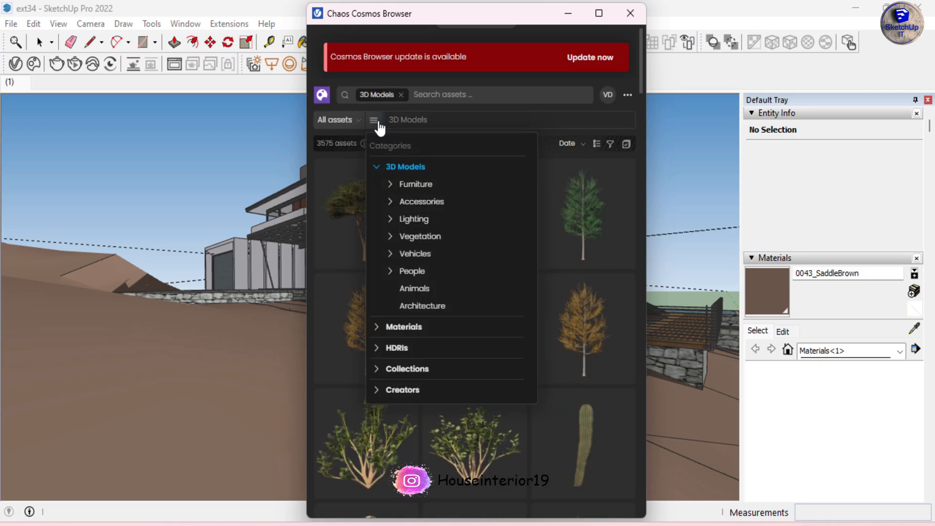
{"action": "left_click", "coordinate": [394, 258]}
{"action": "left_click", "coordinate": [387, 257]}
{"action": "left_click", "coordinate": [390, 255]}
{"action": "left_click", "coordinate": [436, 306]}
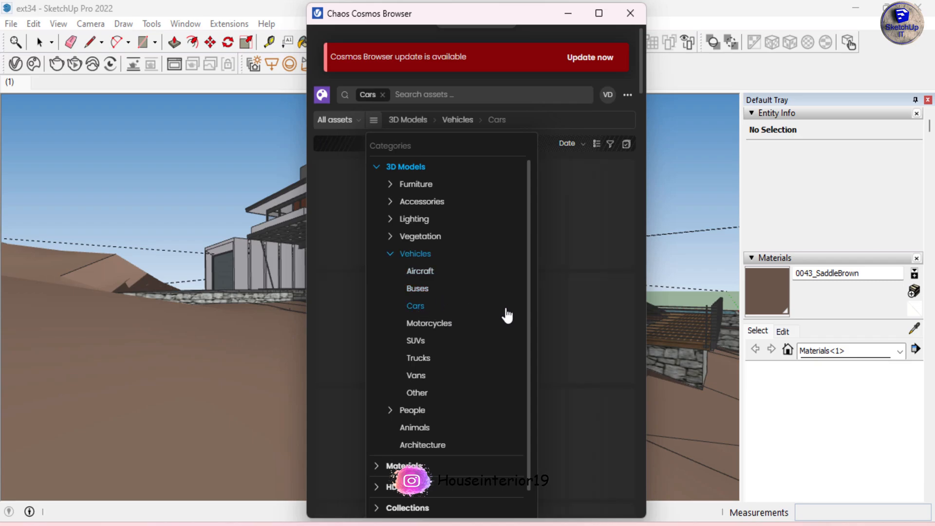
{"action": "left_click", "coordinate": [635, 228]}
- Start downloading the Car 035 model and look through the other cars
{"action": "scroll", "coordinate": [550, 316], "scroll_direction": "down", "scroll_amount": 3}
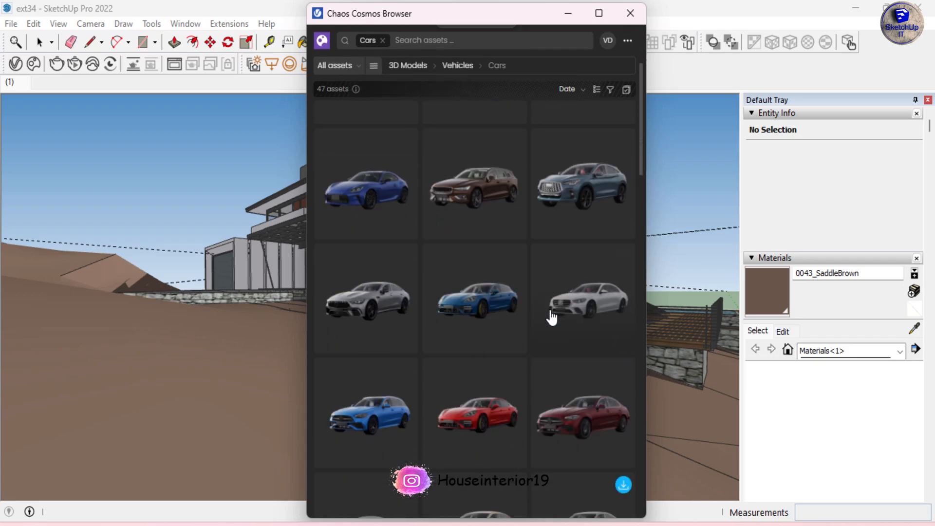
{"action": "mouse_move", "coordinate": [515, 139]}
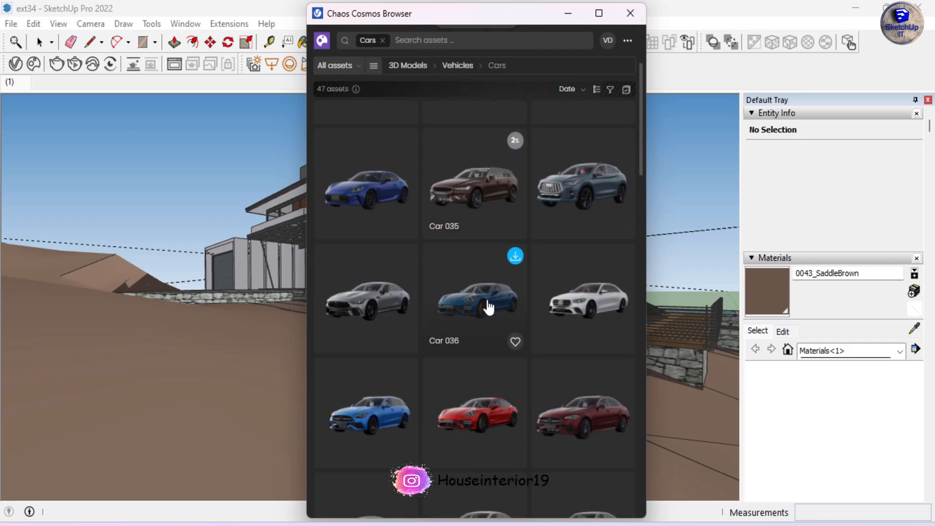
{"action": "mouse_move", "coordinate": [541, 171]}
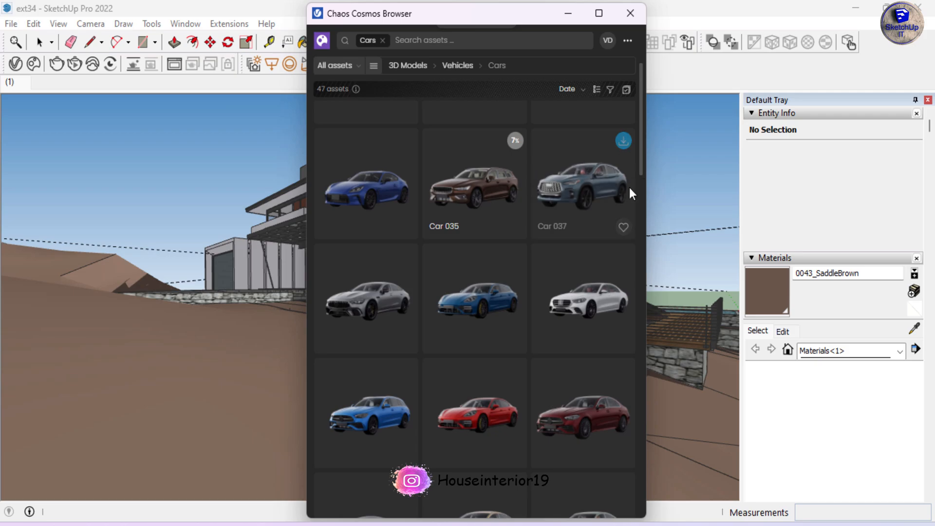
{"action": "scroll", "coordinate": [429, 153], "scroll_direction": "down", "scroll_amount": 14}
{"action": "scroll", "coordinate": [541, 269], "scroll_direction": "up", "scroll_amount": 17}
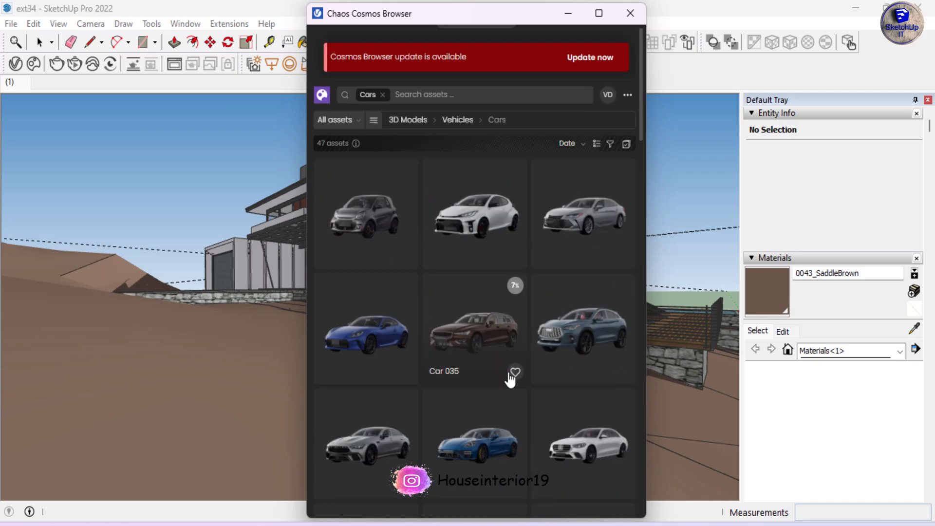
- Change the category filter from Cars to Flowers, grass & rocks under 3D Models > Vegetation
{"action": "left_click", "coordinate": [383, 94]}
{"action": "left_click", "coordinate": [374, 120]}
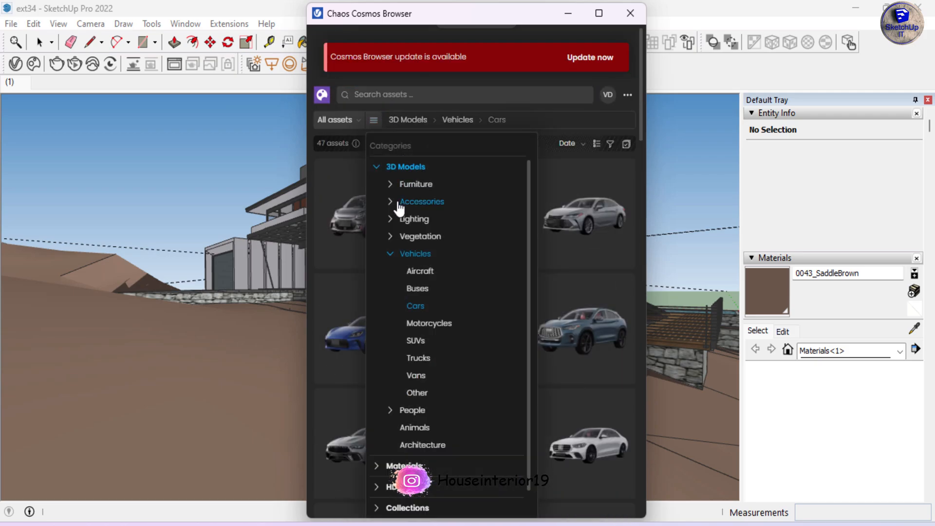
{"action": "left_click", "coordinate": [390, 237]}
{"action": "left_click", "coordinate": [415, 254]}
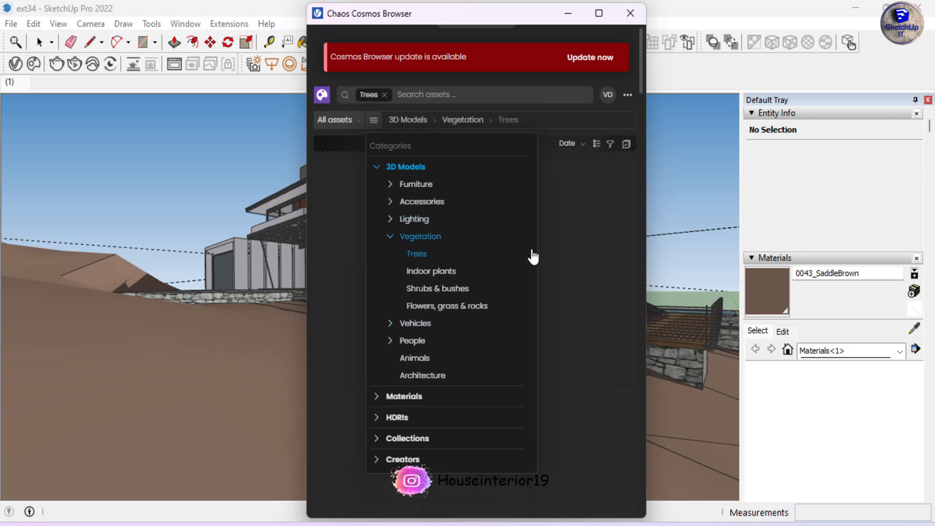
{"action": "left_click", "coordinate": [453, 307]}
- Start downloading the Tall Flatsedge 004 grass model from the Flowers, grass & rocks assets
{"action": "scroll", "coordinate": [447, 382], "scroll_direction": "down", "scroll_amount": 10}
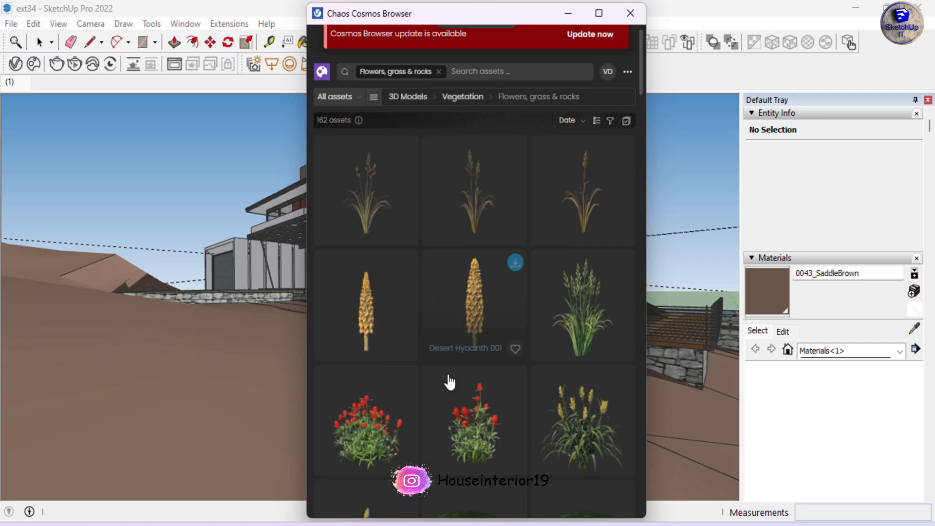
{"action": "scroll", "coordinate": [535, 388], "scroll_direction": "down", "scroll_amount": 10}
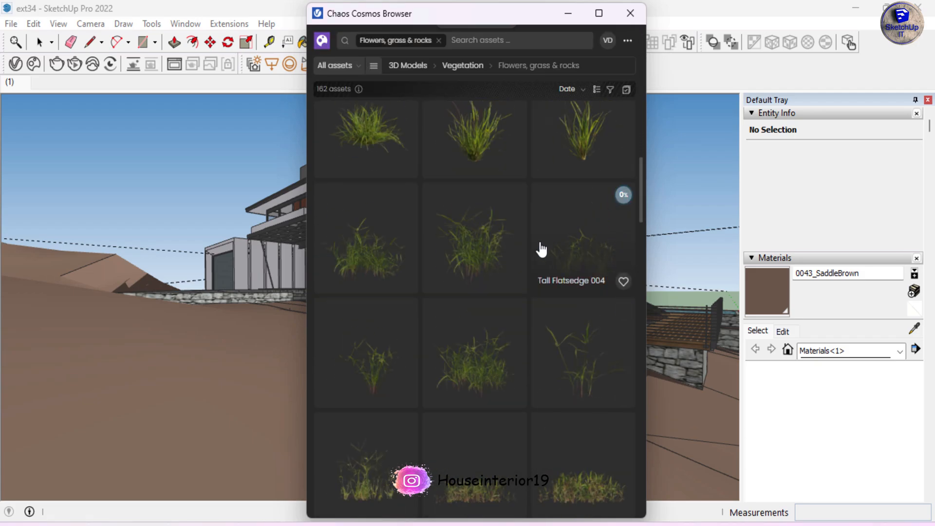
- Look through the Flowers, grass & rocks assets for rocks and ground plants suited to the terrain
{"action": "scroll", "coordinate": [541, 250], "scroll_direction": "down", "scroll_amount": 10}
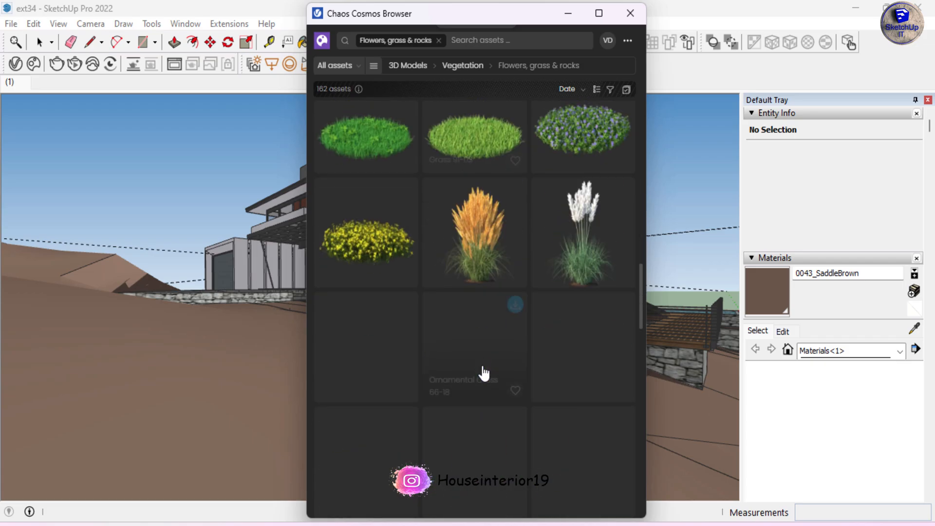
{"action": "scroll", "coordinate": [482, 375], "scroll_direction": "down", "scroll_amount": 5}
{"action": "scroll", "coordinate": [579, 355], "scroll_direction": "down", "scroll_amount": 3}
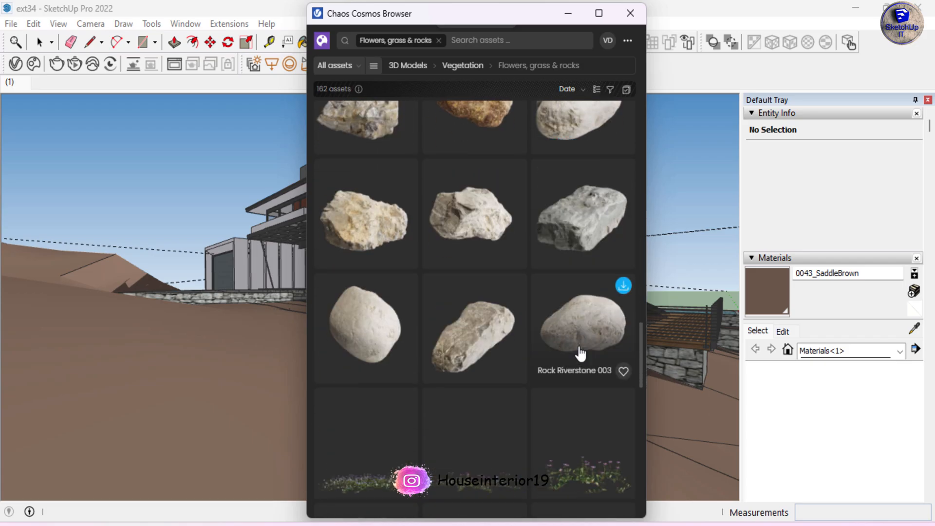
{"action": "scroll", "coordinate": [579, 355], "scroll_direction": "down", "scroll_amount": 2}
{"action": "scroll", "coordinate": [509, 340], "scroll_direction": "down", "scroll_amount": 8}
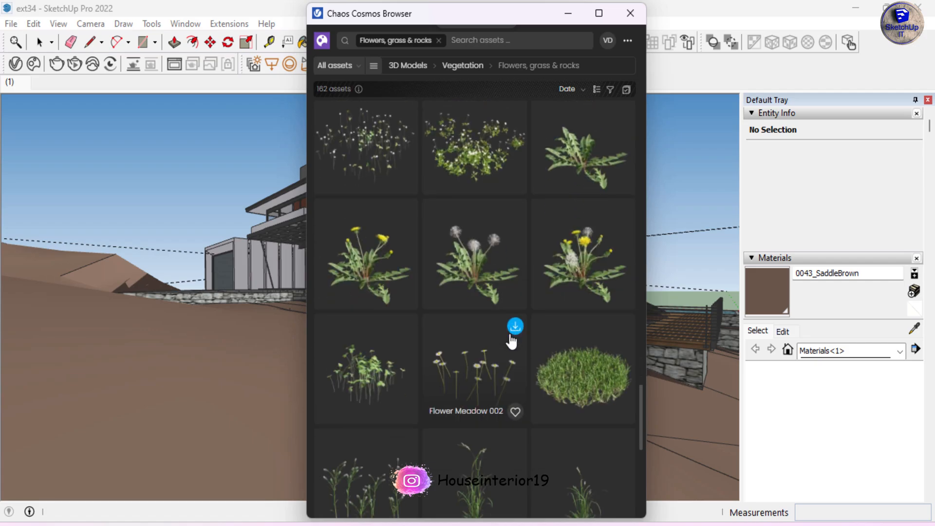
{"action": "scroll", "coordinate": [511, 341], "scroll_direction": "down", "scroll_amount": 10}
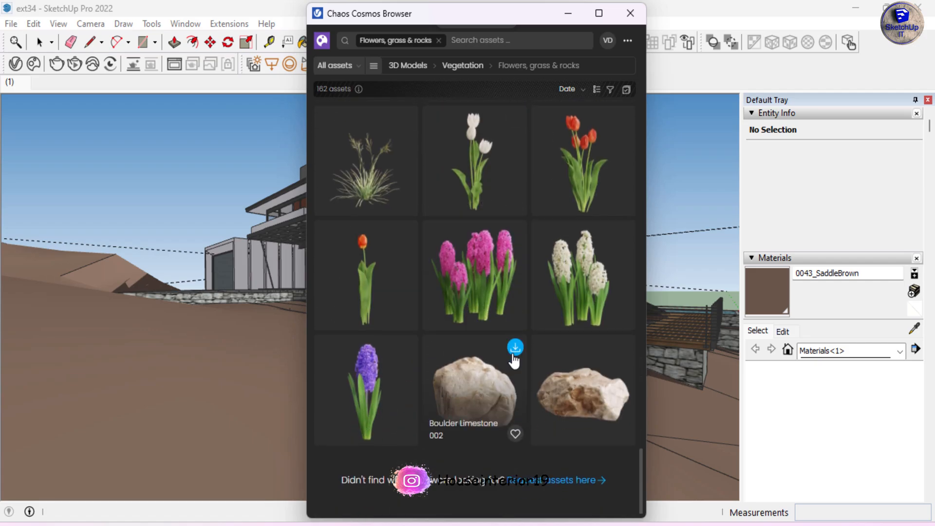
{"action": "scroll", "coordinate": [514, 361], "scroll_direction": "down", "scroll_amount": 10}
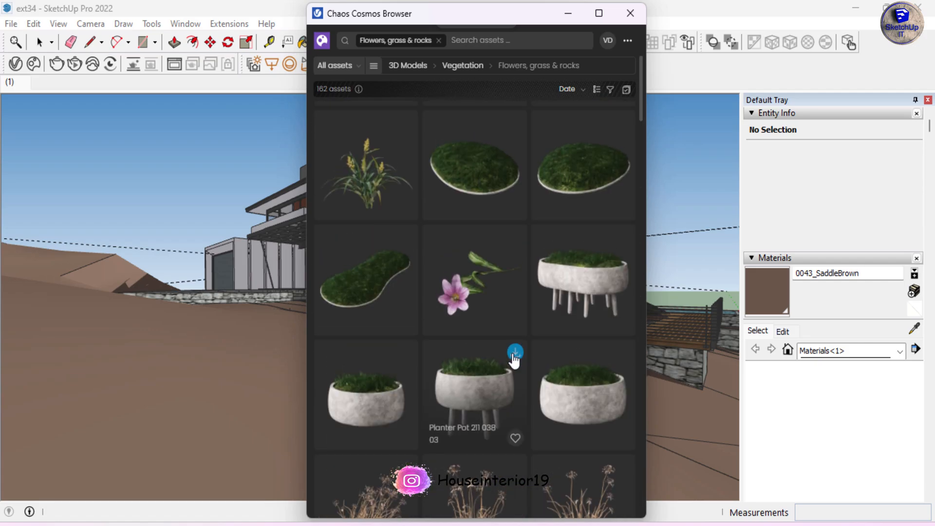
{"action": "scroll", "coordinate": [514, 360], "scroll_direction": "up", "scroll_amount": 6}
{"action": "scroll", "coordinate": [514, 360], "scroll_direction": "down", "scroll_amount": 10}
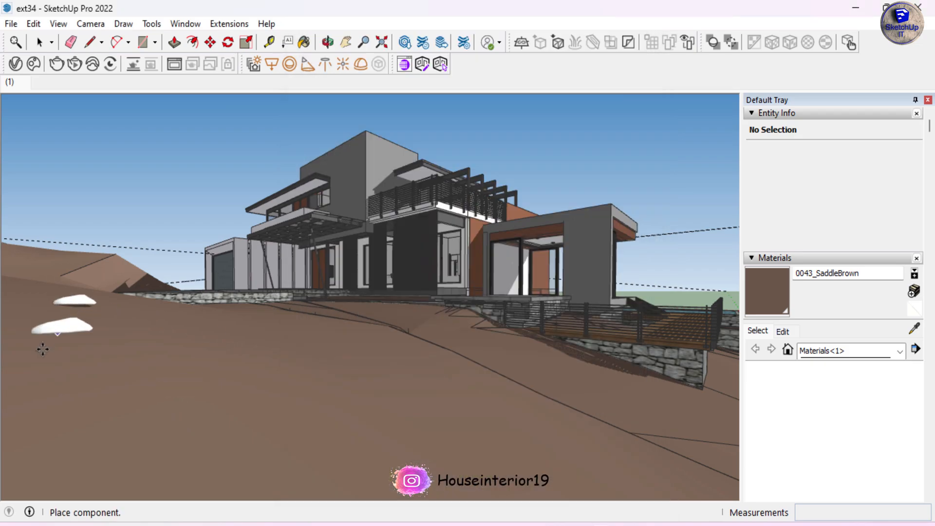
- Place several Cosmos rocks at scattered spots on the bare slope in front of the house
{"action": "left_click", "coordinate": [41, 357]}
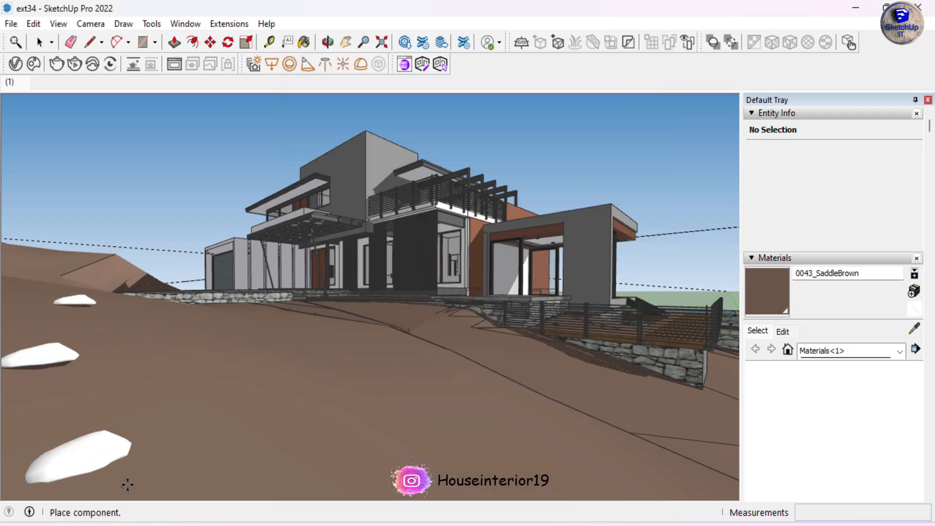
{"action": "left_click", "coordinate": [131, 480]}
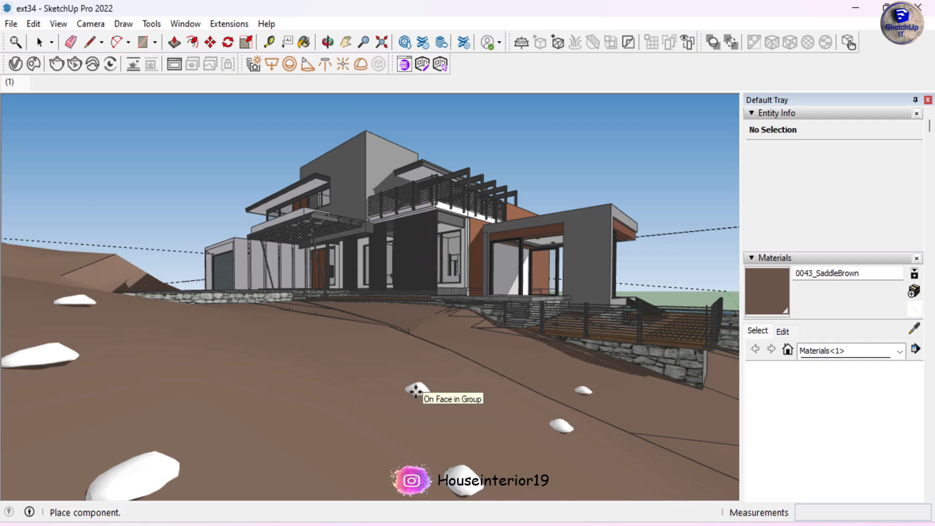
{"action": "left_click", "coordinate": [221, 360]}
- Look through the Flowers, grass & rocks assets for more rocks and ground plants
{"action": "scroll", "coordinate": [515, 245], "scroll_direction": "down", "scroll_amount": 10}
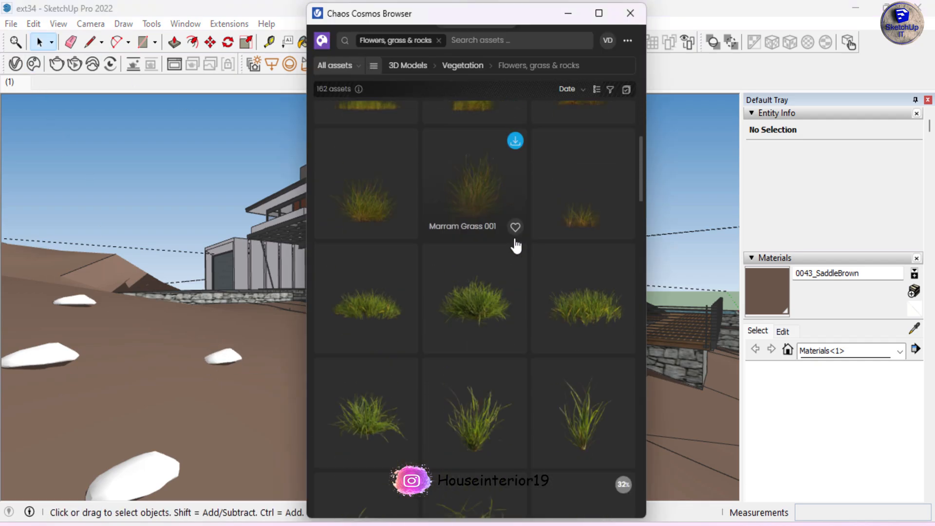
{"action": "scroll", "coordinate": [517, 246], "scroll_direction": "down", "scroll_amount": 10}
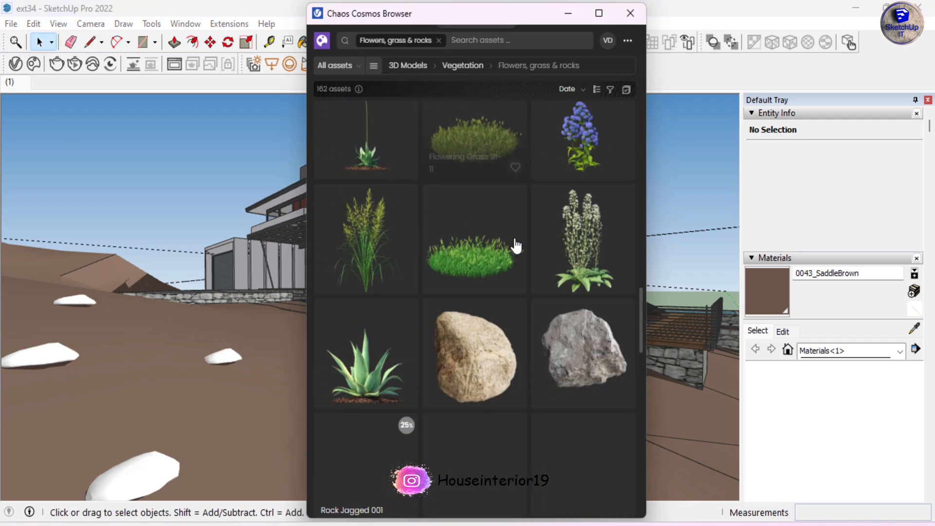
{"action": "scroll", "coordinate": [517, 246], "scroll_direction": "down", "scroll_amount": 10}
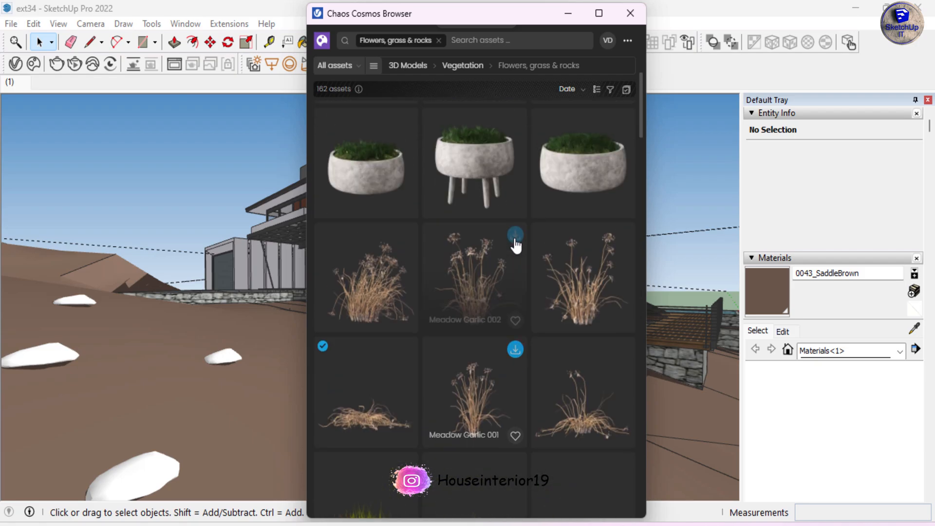
{"action": "mouse_move", "coordinate": [623, 293]}
{"action": "scroll", "coordinate": [644, 323], "scroll_direction": "down", "scroll_amount": 10}
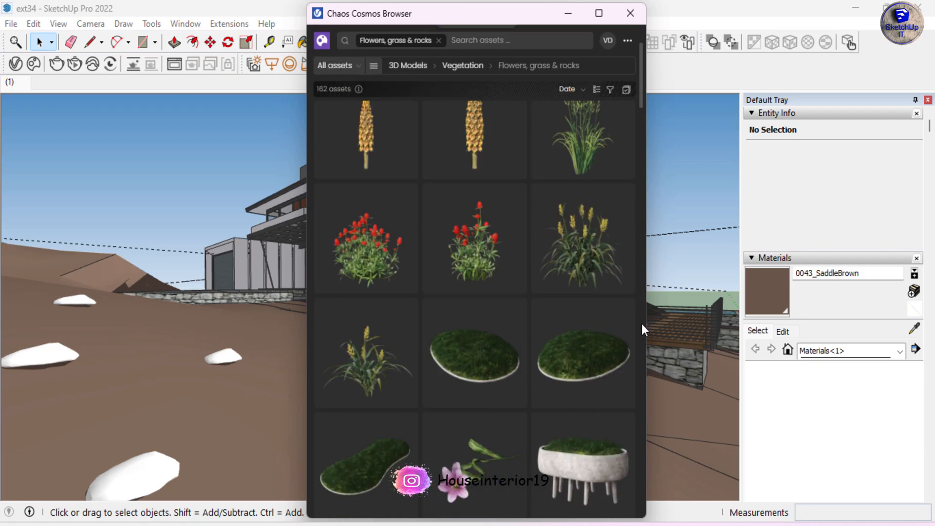
{"action": "scroll", "coordinate": [641, 323], "scroll_direction": "down", "scroll_amount": 10}
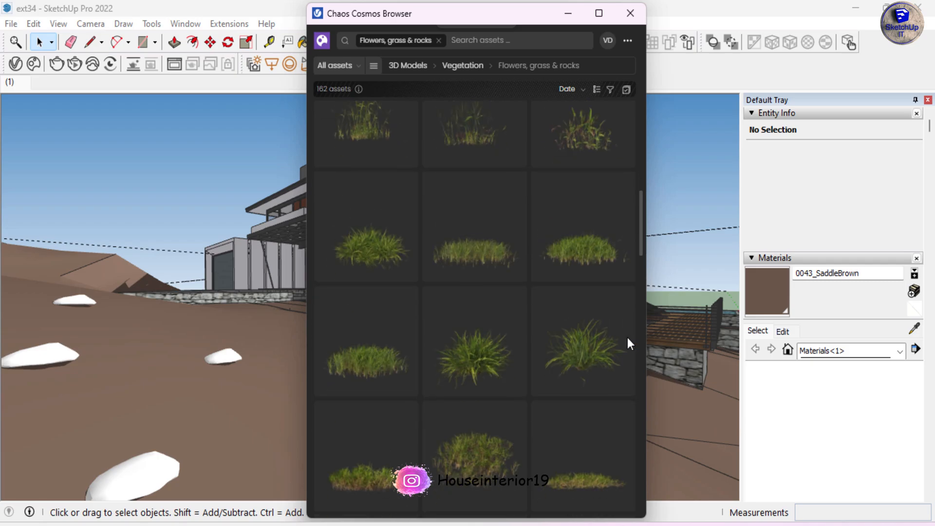
- Show only downloaded Cosmos assets and widen the category from Flowers, grass & rocks to 3D Models
{"action": "left_click", "coordinate": [359, 66]}
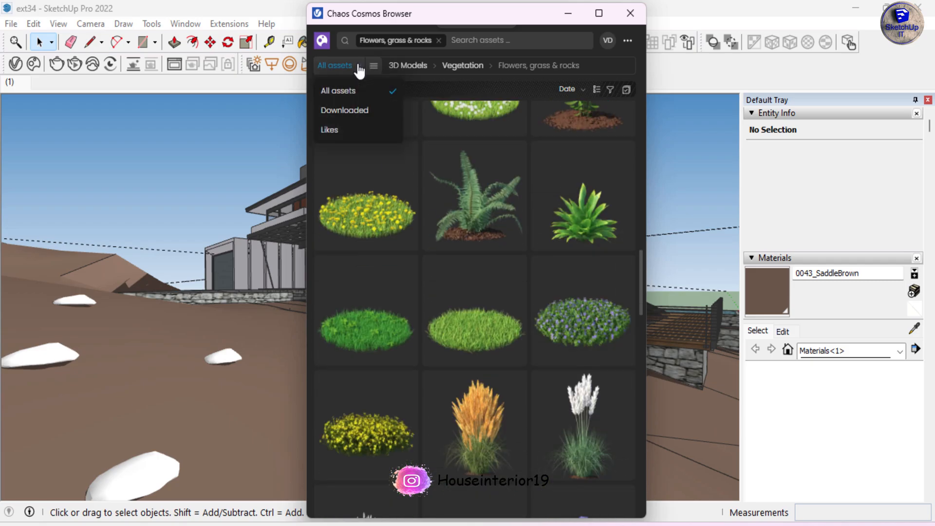
{"action": "left_click", "coordinate": [370, 110]}
{"action": "left_click", "coordinate": [379, 121]}
{"action": "left_click", "coordinate": [367, 166]}
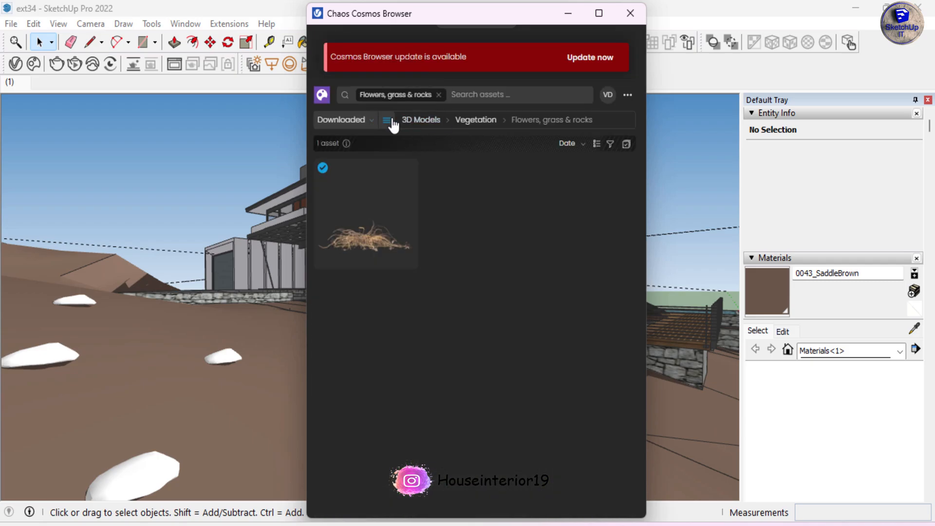
{"action": "left_click", "coordinate": [387, 120]}
{"action": "left_click", "coordinate": [419, 167]}
{"action": "left_click", "coordinate": [612, 432]}
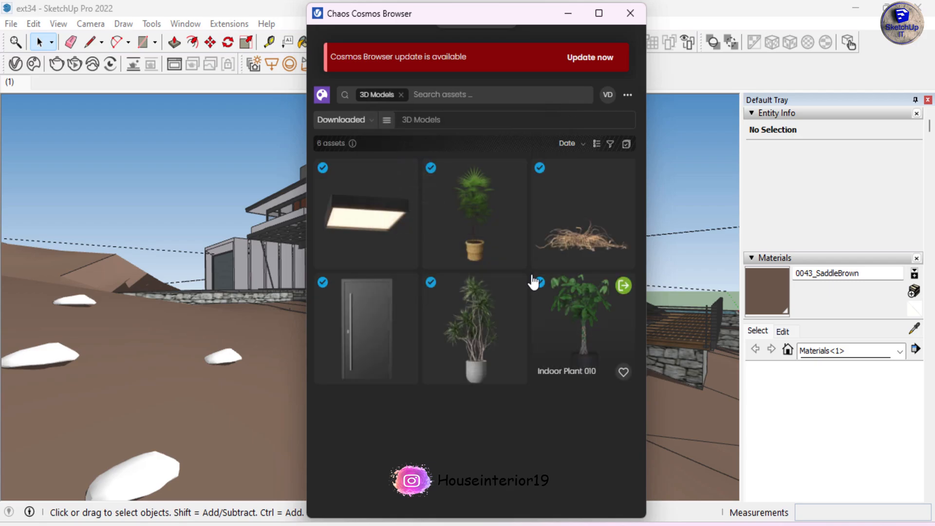
- Clear the 3D Models filter and check which Cosmos Collections contain downloaded assets
{"action": "left_click", "coordinate": [402, 97]}
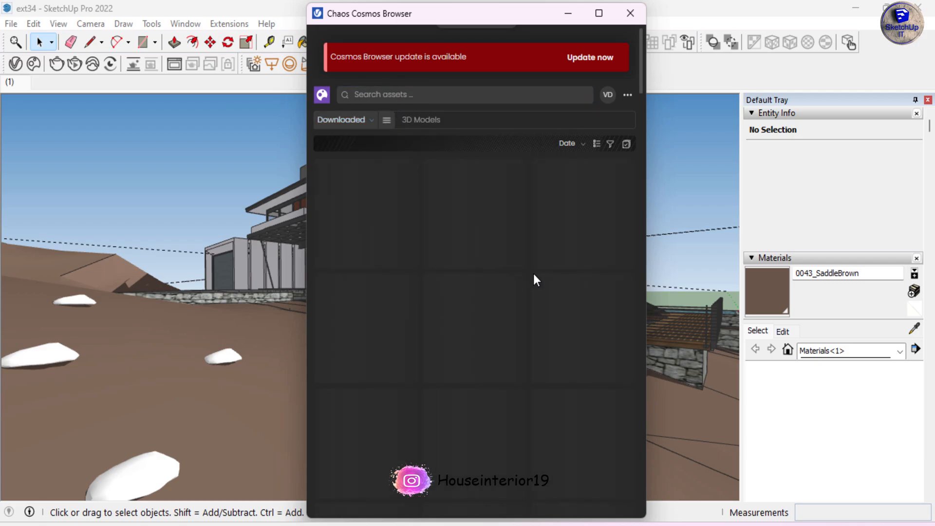
{"action": "left_click", "coordinate": [401, 94]}
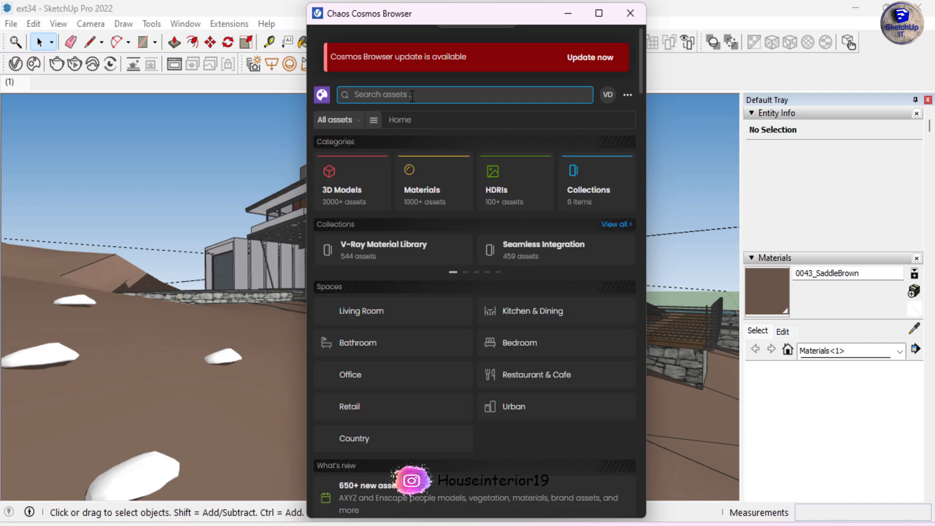
{"action": "left_click", "coordinate": [374, 121]}
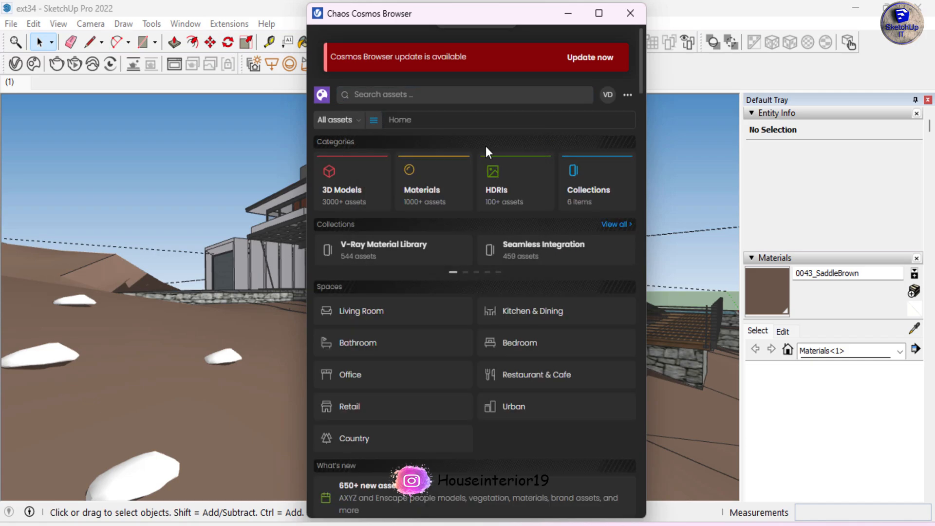
{"action": "left_click", "coordinate": [616, 224]}
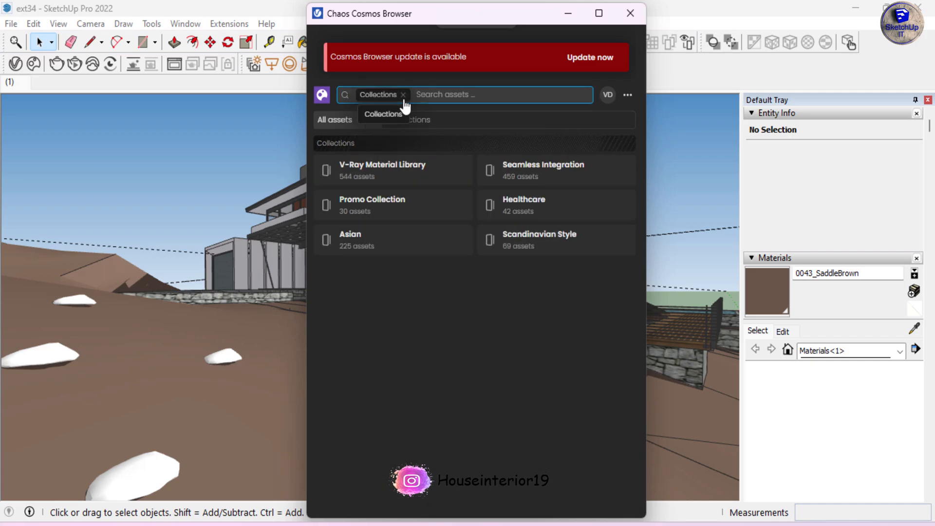
{"action": "left_click", "coordinate": [360, 121]}
{"action": "left_click", "coordinate": [346, 165]}
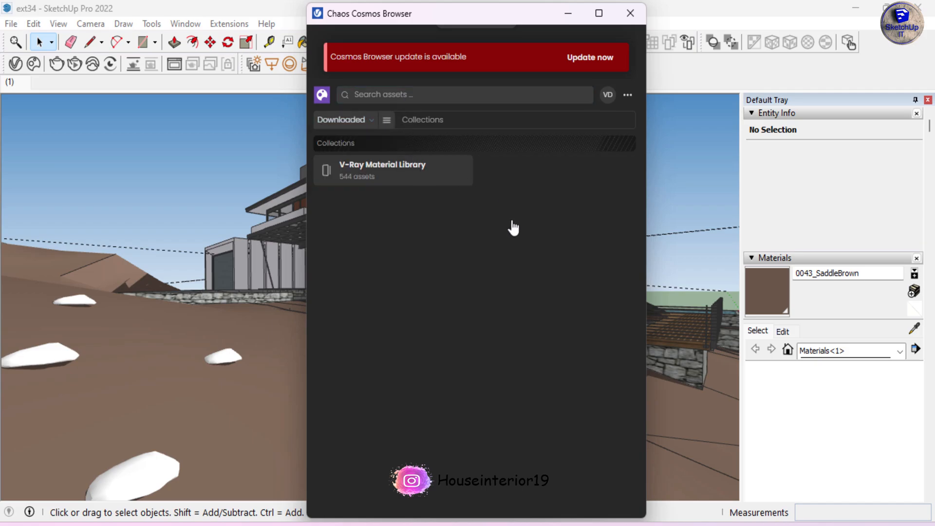
- Review the downloaded V-Ray Material Library assets, switch back to all assets and remove the collection filter
{"action": "left_click", "coordinate": [403, 94]}
{"action": "left_click", "coordinate": [341, 120]}
{"action": "left_click", "coordinate": [343, 163]}
{"action": "left_click", "coordinate": [383, 168]}
{"action": "left_click", "coordinate": [344, 121]}
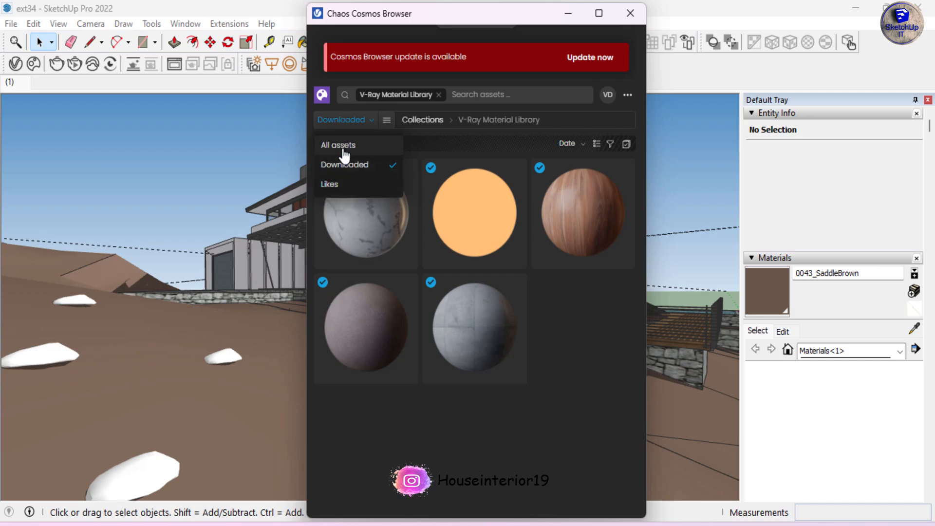
{"action": "left_click", "coordinate": [351, 146]}
{"action": "left_click", "coordinate": [438, 95]}
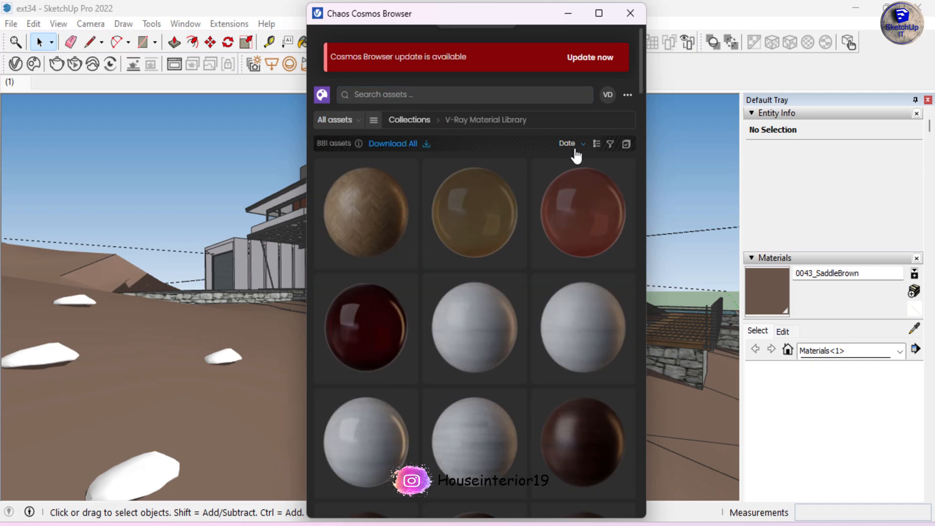
{"action": "left_click", "coordinate": [609, 96]}
{"action": "left_click", "coordinate": [628, 97]}
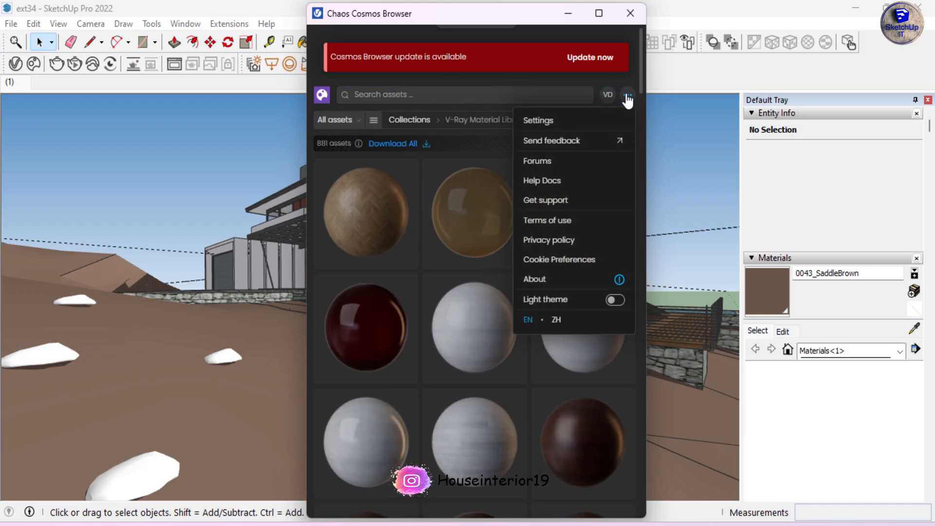
{"action": "left_click", "coordinate": [628, 98]}
- Return to the Cosmos home page and start downloading the Date Palm 002 Spring model
{"action": "left_click", "coordinate": [323, 93]}
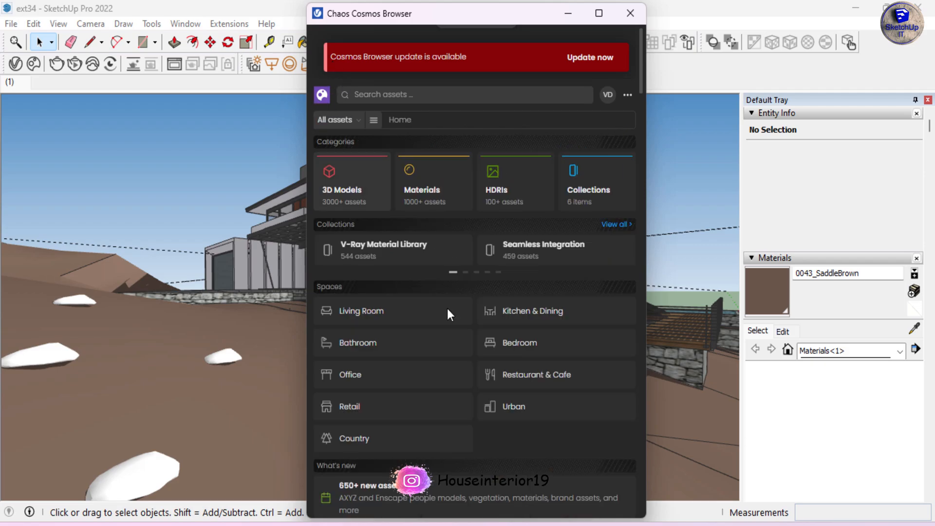
{"action": "scroll", "coordinate": [458, 341], "scroll_direction": "down", "scroll_amount": 15}
{"action": "scroll", "coordinate": [550, 349], "scroll_direction": "down", "scroll_amount": 4}
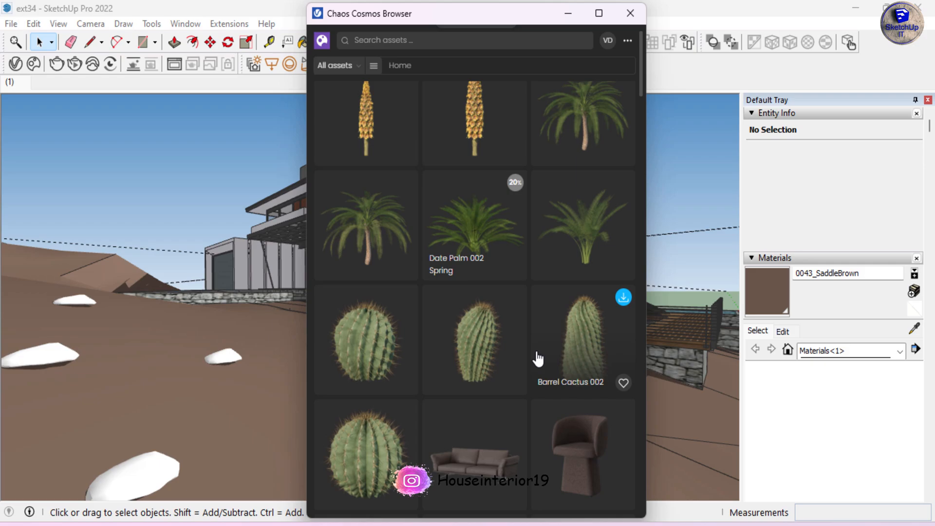
{"action": "scroll", "coordinate": [538, 359], "scroll_direction": "down", "scroll_amount": 3}
{"action": "scroll", "coordinate": [475, 355], "scroll_direction": "up", "scroll_amount": 20}
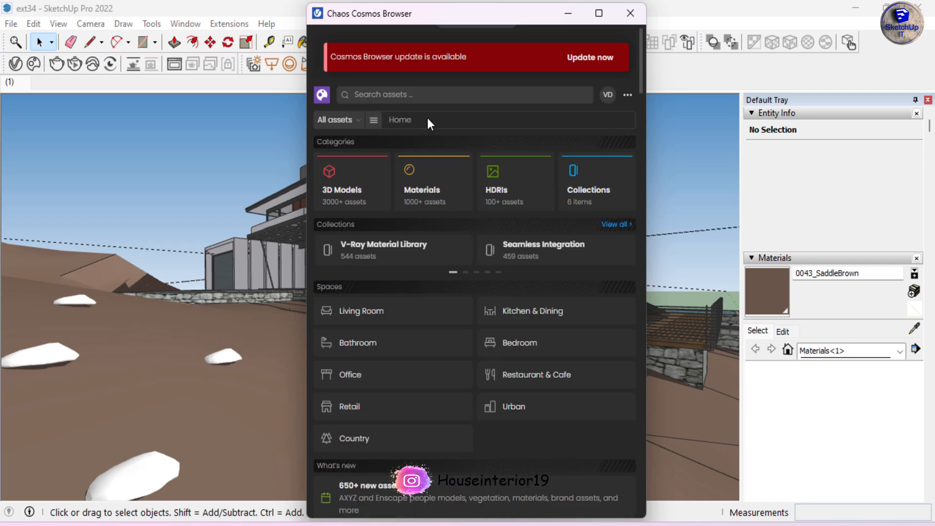
- Search the Cosmos assets for "plant" and retry the Date Palm 002 Spring download
{"action": "left_click", "coordinate": [385, 95]}
{"action": "left_click", "coordinate": [368, 162]}
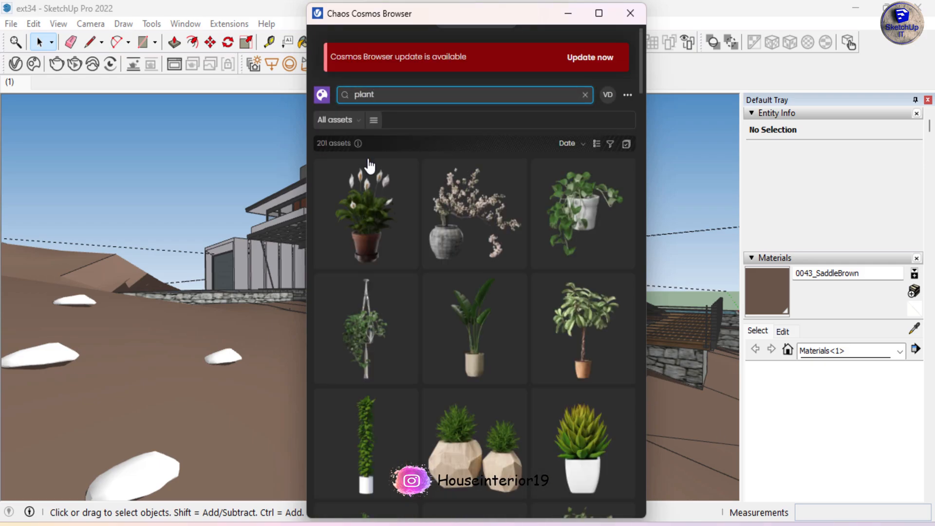
{"action": "scroll", "coordinate": [559, 293], "scroll_direction": "down", "scroll_amount": 15}
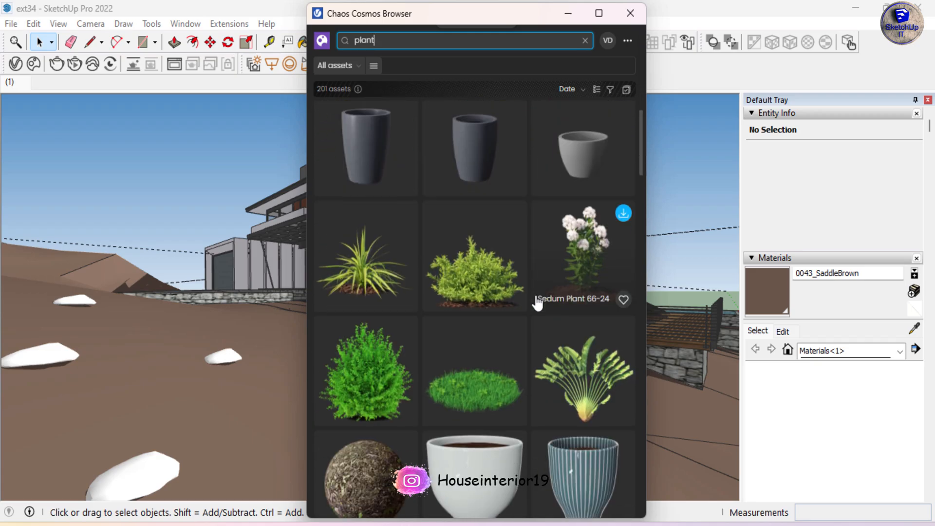
{"action": "scroll", "coordinate": [538, 303], "scroll_direction": "down", "scroll_amount": 15}
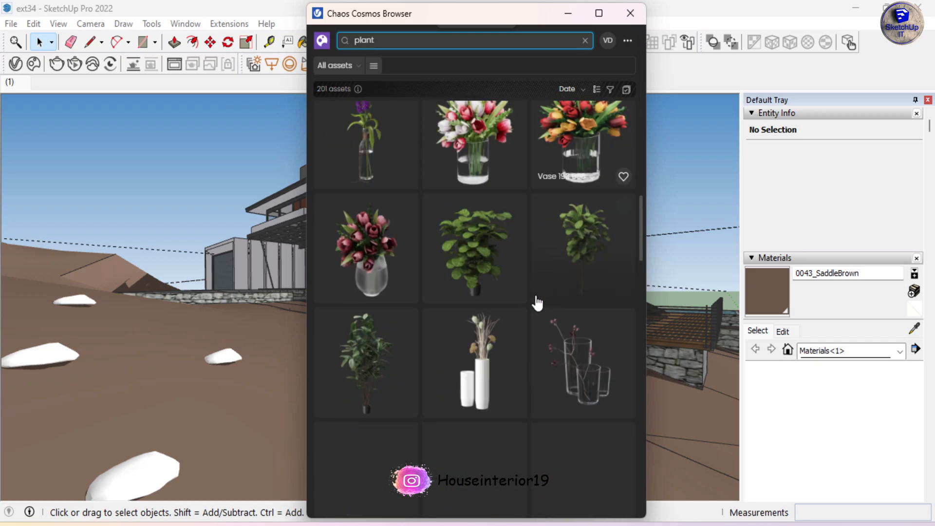
{"action": "scroll", "coordinate": [538, 303], "scroll_direction": "down", "scroll_amount": 15}
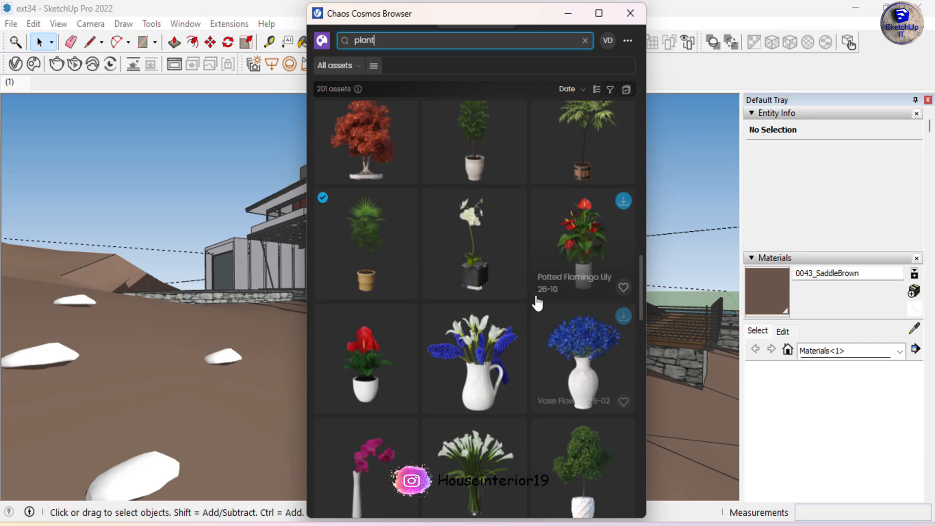
{"action": "scroll", "coordinate": [536, 302], "scroll_direction": "down", "scroll_amount": 15}
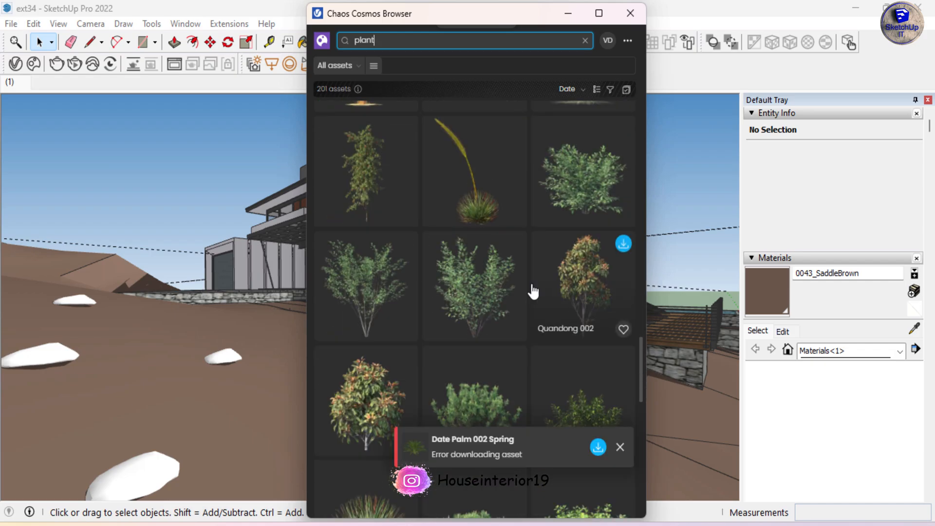
{"action": "left_click", "coordinate": [598, 447]}
- Start downloading the Succulent 001 model from the plant search results
{"action": "scroll", "coordinate": [420, 355], "scroll_direction": "down", "scroll_amount": 10}
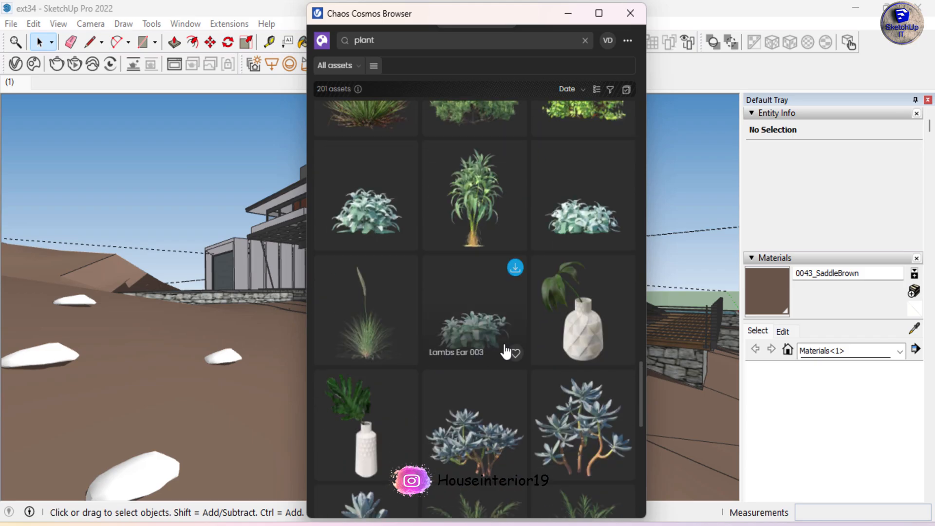
{"action": "scroll", "coordinate": [505, 350], "scroll_direction": "down", "scroll_amount": 5}
{"action": "left_click", "coordinate": [624, 164]}
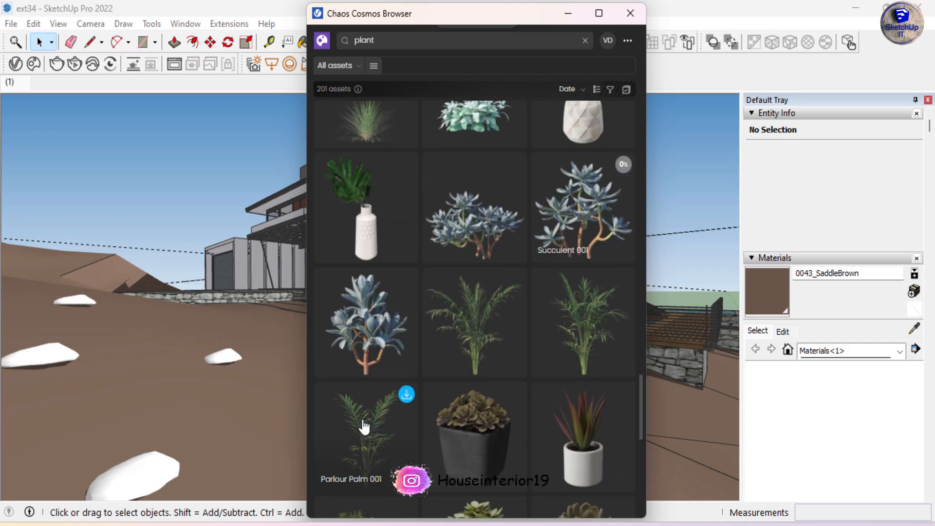
- Examine the remaining plant search results and the rocks placed on the slope for suitable planting
{"action": "scroll", "coordinate": [542, 439], "scroll_direction": "down", "scroll_amount": 6}
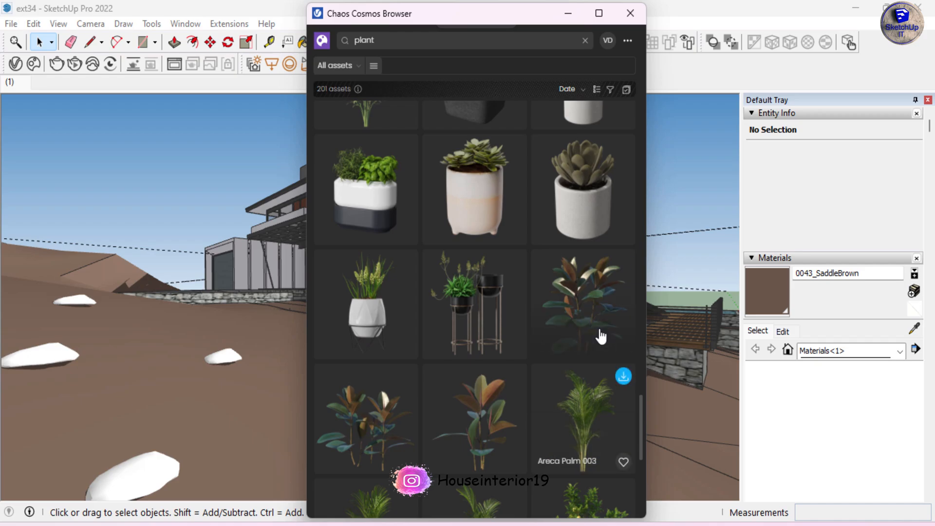
{"action": "scroll", "coordinate": [602, 336], "scroll_direction": "down", "scroll_amount": 5}
{"action": "scroll", "coordinate": [539, 324], "scroll_direction": "up", "scroll_amount": 1}
{"action": "left_click", "coordinate": [630, 13]}
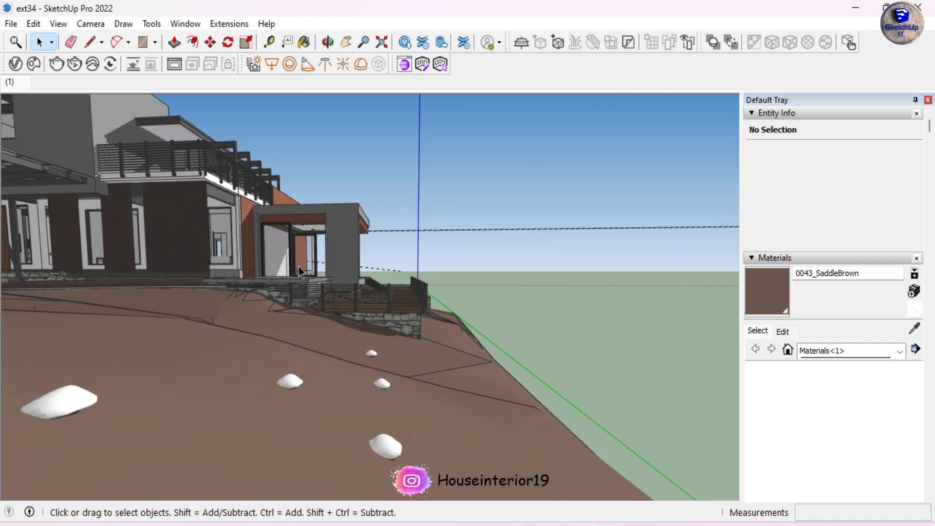
{"action": "middle_click_drag", "start_coordinate": [299, 271], "coordinate": [240, 403]}
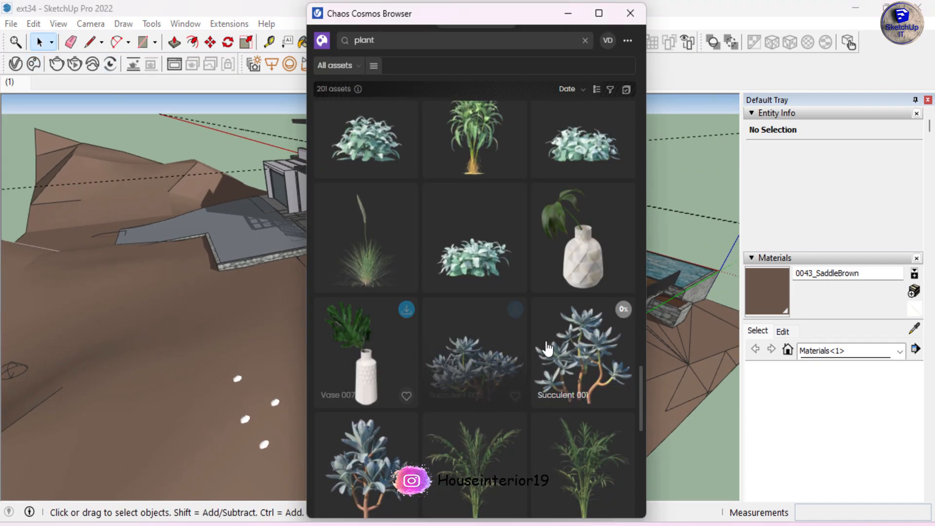
{"action": "scroll", "coordinate": [560, 345], "scroll_direction": "up", "scroll_amount": 1}
{"action": "scroll", "coordinate": [593, 247], "scroll_direction": "up", "scroll_amount": 10}
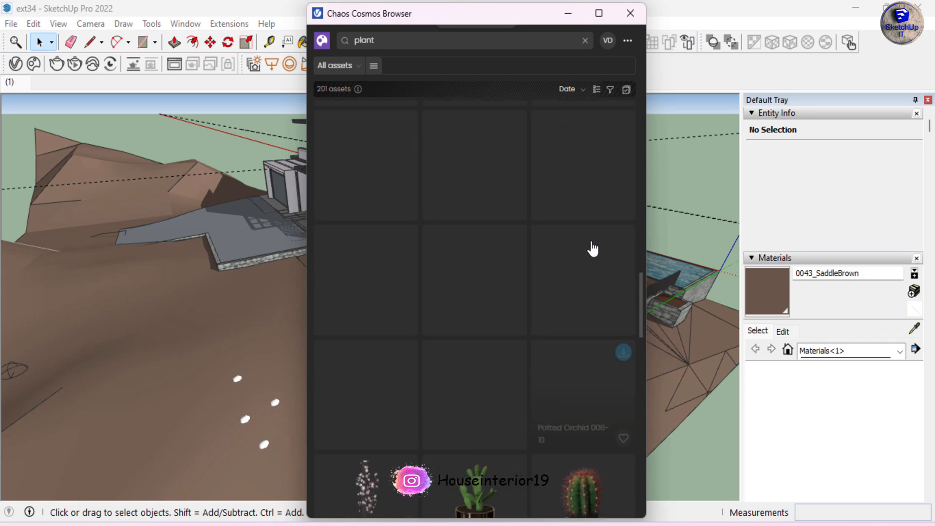
{"action": "scroll", "coordinate": [593, 248], "scroll_direction": "up", "scroll_amount": 10}
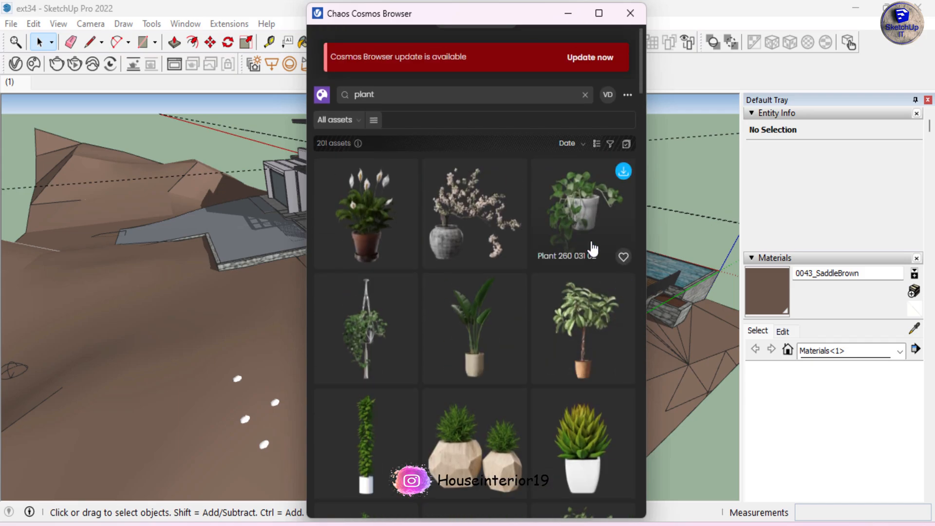
- Limit the plant search results to downloaded assets
{"action": "left_click", "coordinate": [356, 96]}
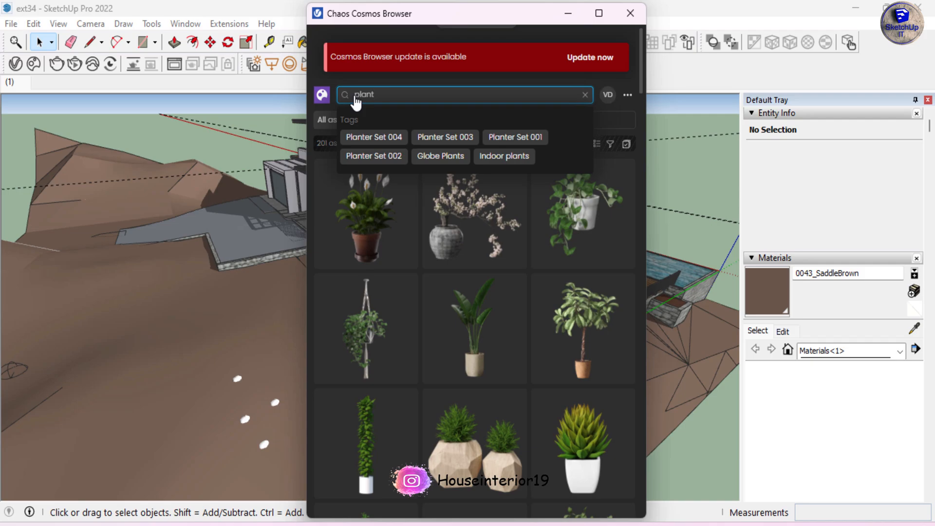
{"action": "left_click", "coordinate": [326, 120]}
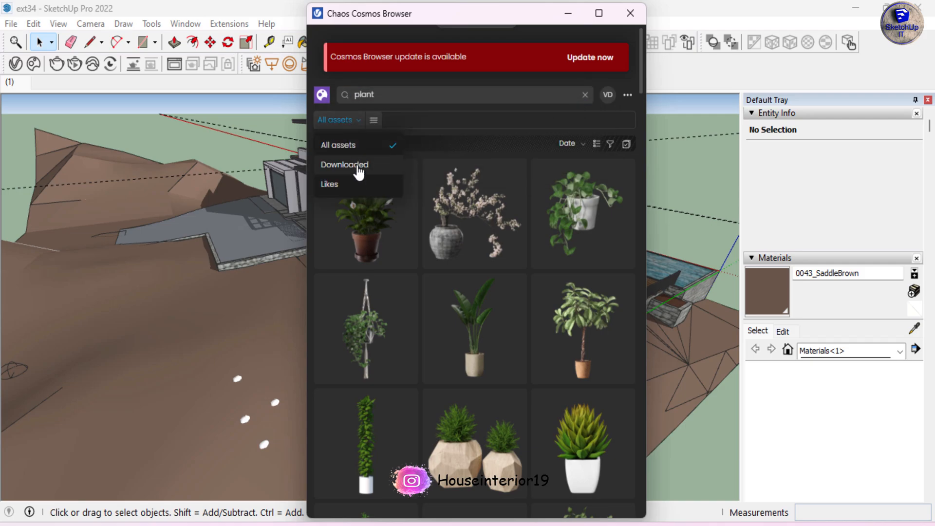
{"action": "left_click", "coordinate": [339, 163]}
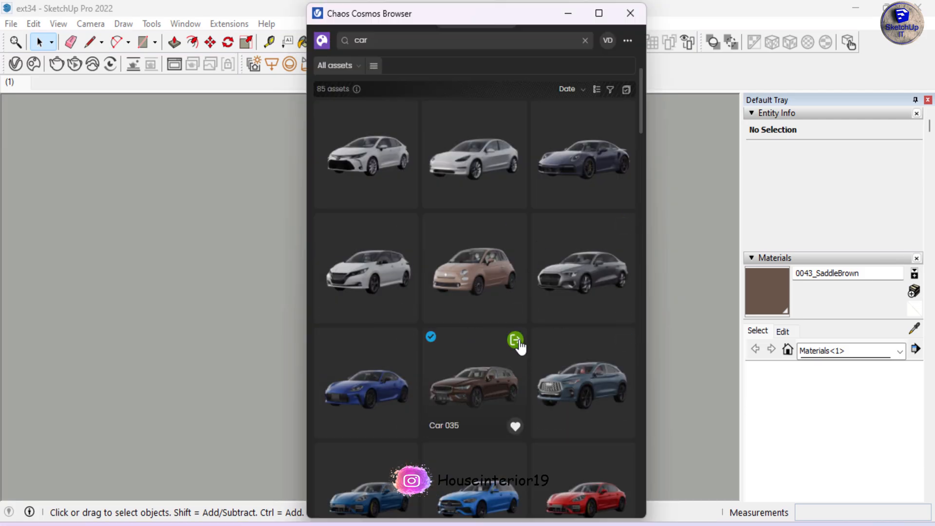
- Import the Car 035 asset and place it on the paved driveway in front of the garage
{"action": "left_click", "coordinate": [514, 341]}
{"action": "scroll", "coordinate": [384, 256], "scroll_direction": "down", "scroll_amount": 10}
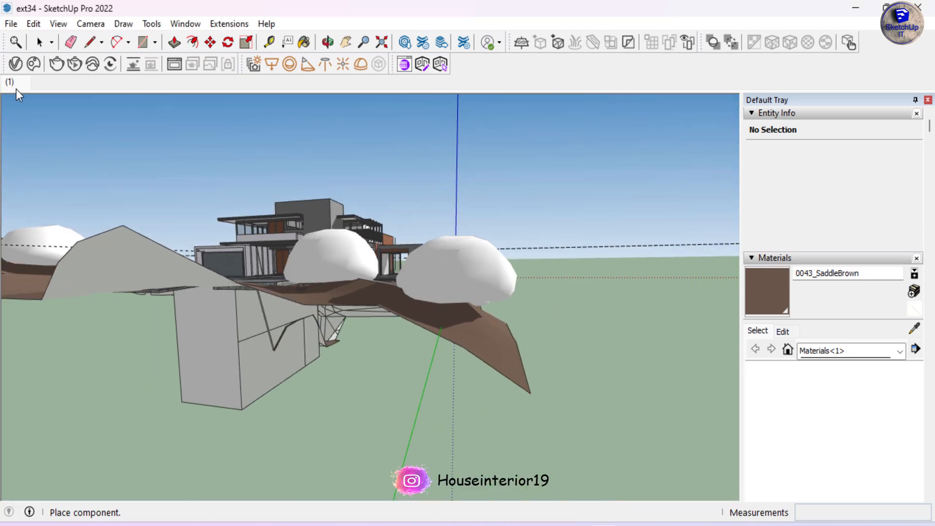
{"action": "left_click", "coordinate": [17, 87]}
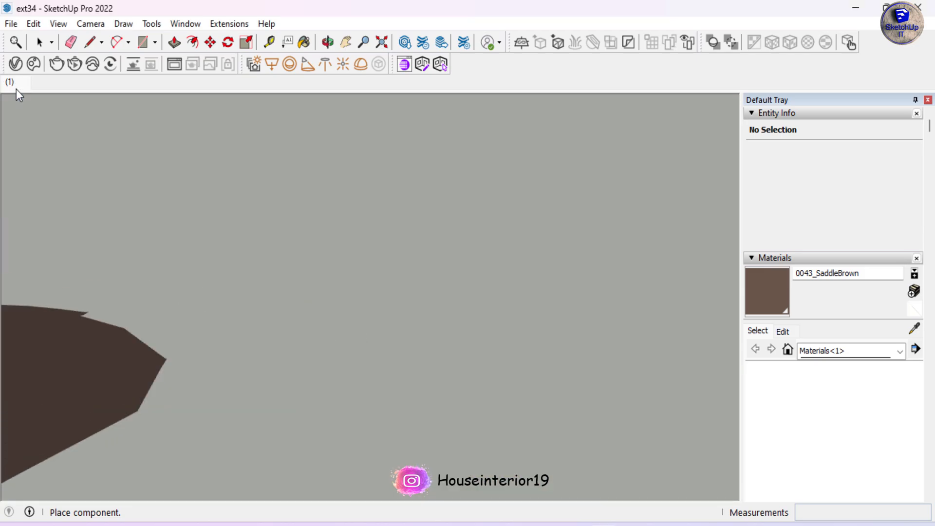
{"action": "scroll", "coordinate": [228, 288], "scroll_direction": "up", "scroll_amount": 3}
{"action": "scroll", "coordinate": [195, 271], "scroll_direction": "down", "scroll_amount": 5}
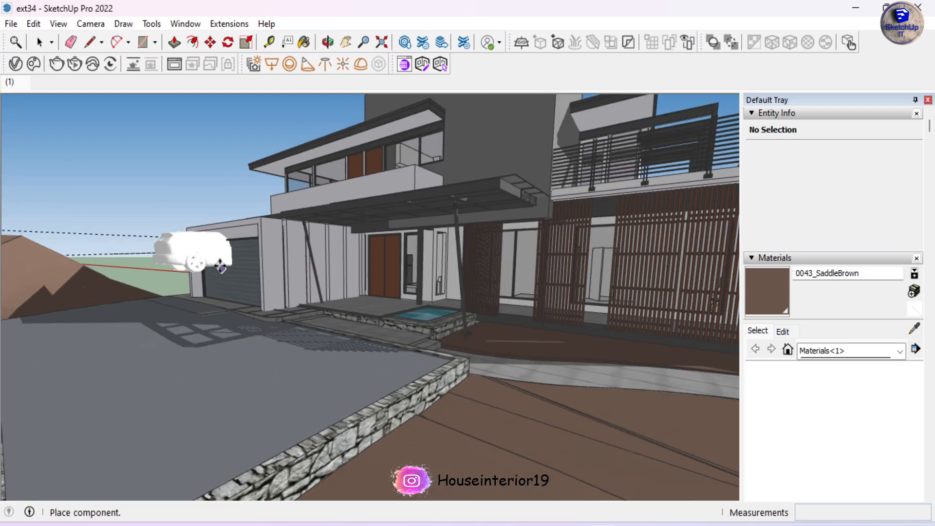
{"action": "middle_click_drag", "start_coordinate": [220, 266], "coordinate": [274, 316]}
{"action": "scroll", "coordinate": [175, 312], "scroll_direction": "down", "scroll_amount": 2}
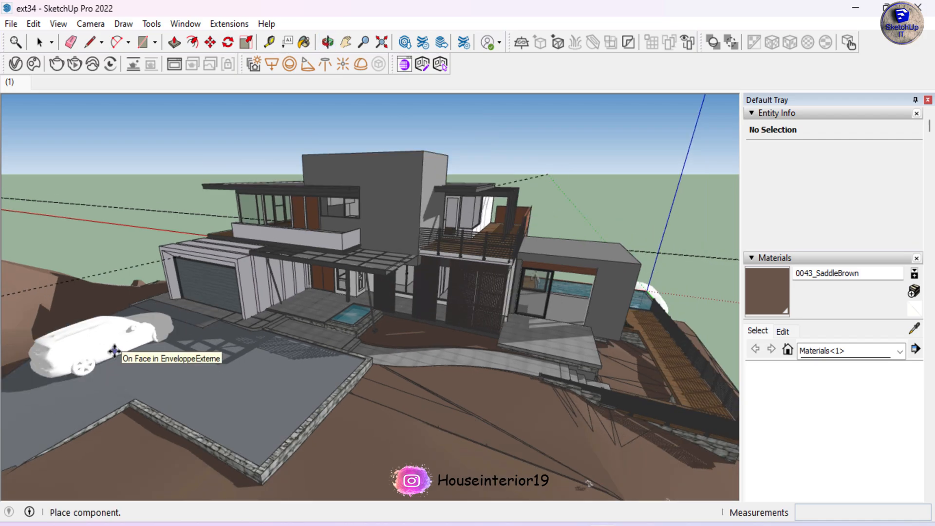
{"action": "left_click", "coordinate": [120, 358]}
- Rotate the car on the driveway with the Move tool's rotation grips and restore the saved scene view
{"action": "key", "text": "m"}
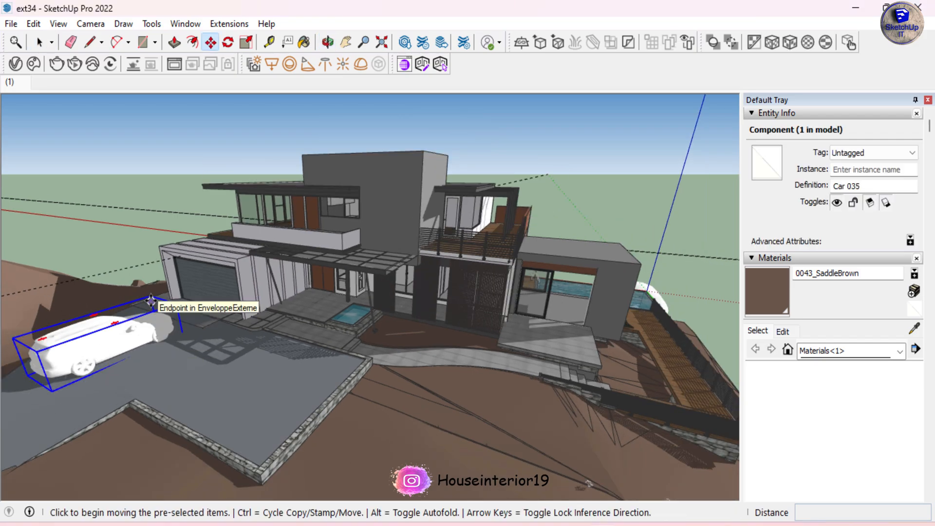
{"action": "middle_click_drag", "start_coordinate": [151, 367], "coordinate": [146, 414]}
{"action": "scroll", "coordinate": [156, 358], "scroll_direction": "up", "scroll_amount": 3}
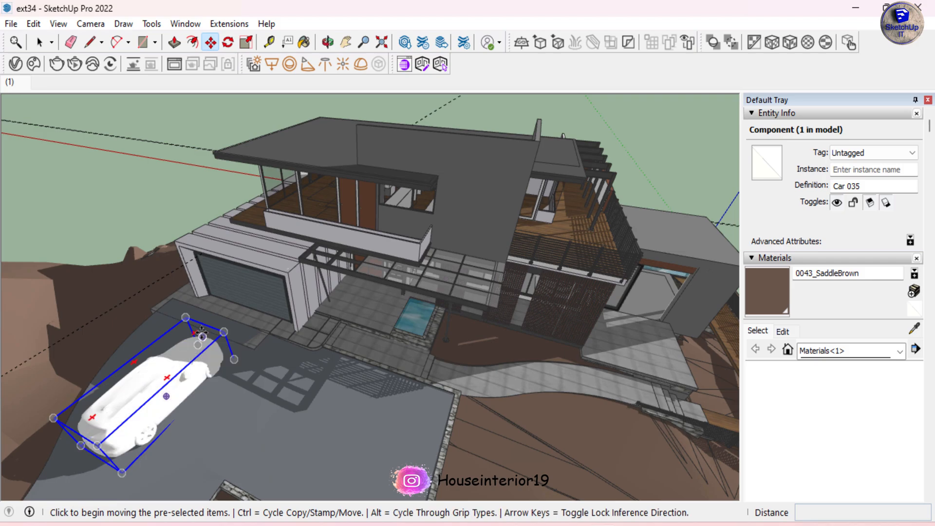
{"action": "left_click", "coordinate": [197, 335]}
{"action": "left_click", "coordinate": [89, 477]}
{"action": "key", "text": "space"}
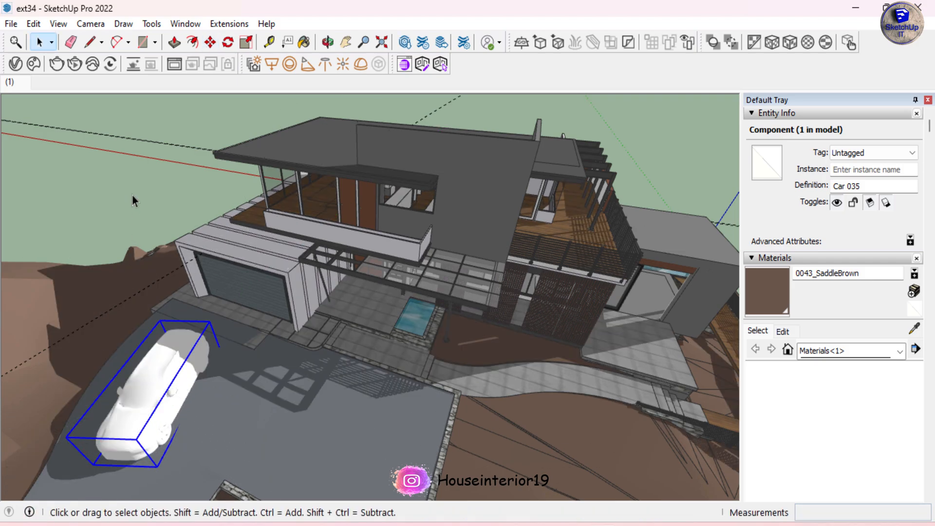
{"action": "left_click", "coordinate": [131, 197]}
{"action": "left_click", "coordinate": [26, 81]}
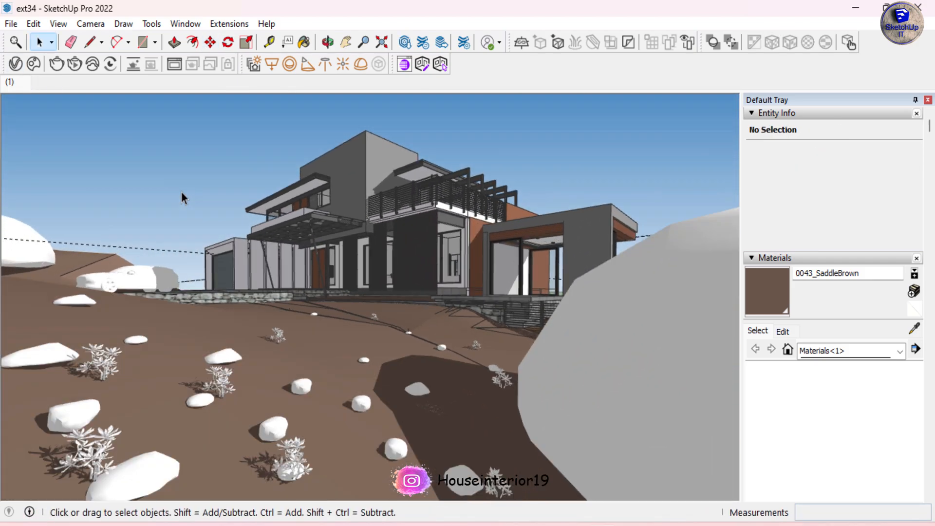
- Clear the car search in the Cosmos library and list all downloaded assets
{"action": "left_click", "coordinate": [404, 64]}
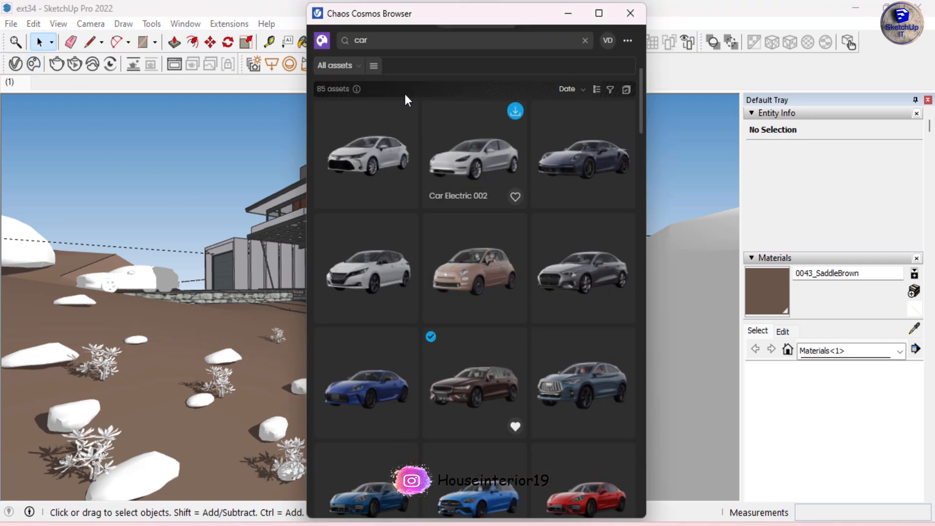
{"action": "left_click", "coordinate": [584, 40]}
{"action": "left_click", "coordinate": [343, 121]}
{"action": "left_click", "coordinate": [345, 178]}
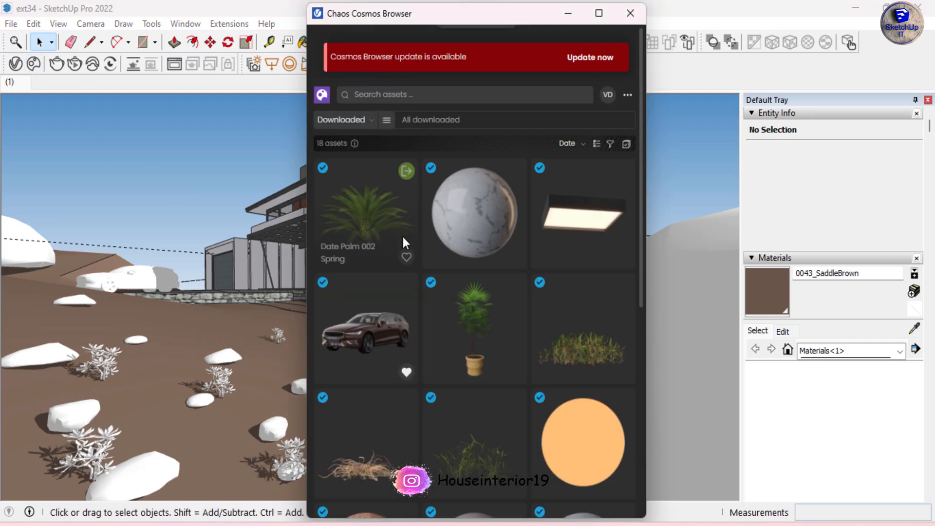
- Place four Rock Rough 003 rocks among the plants on the foreground slope
{"action": "scroll", "coordinate": [512, 289], "scroll_direction": "down", "scroll_amount": 5}
{"action": "left_click", "coordinate": [499, 272]}
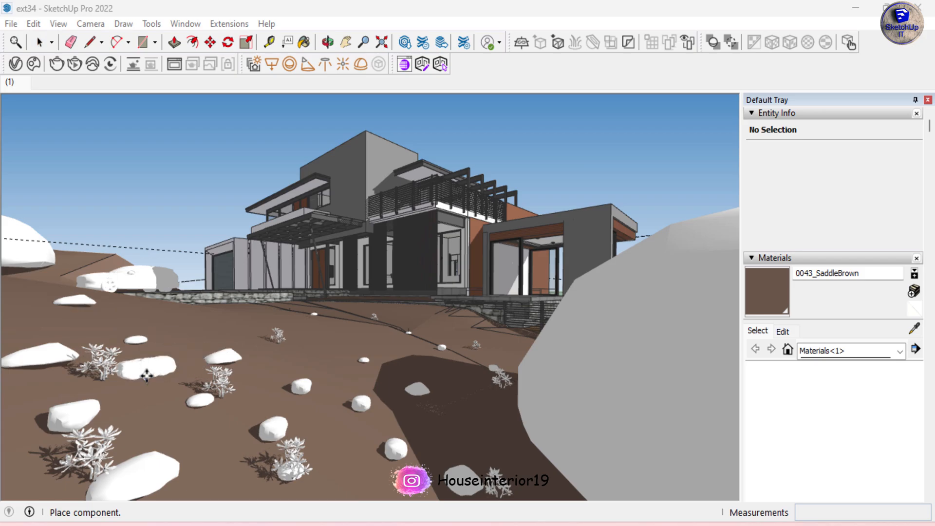
{"action": "left_click", "coordinate": [349, 453]}
{"action": "key", "text": "Escape"}
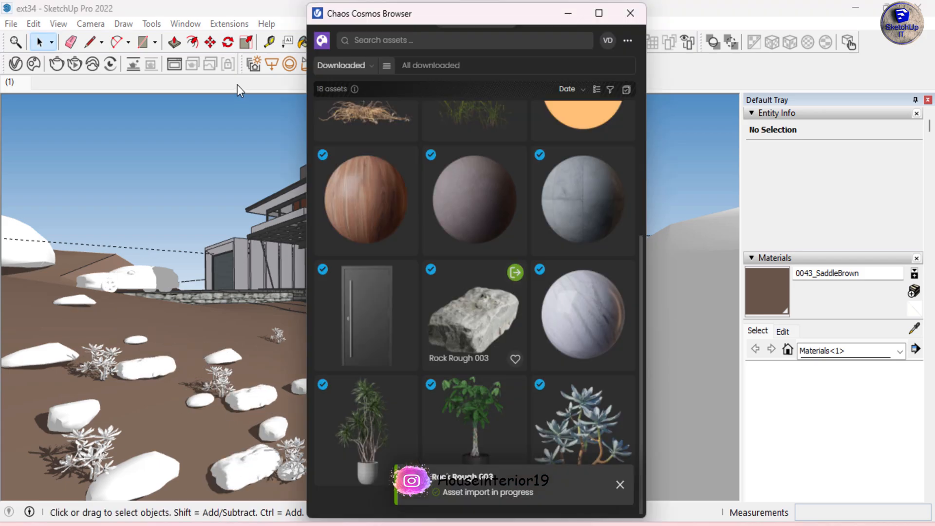
{"action": "left_click", "coordinate": [628, 14]}
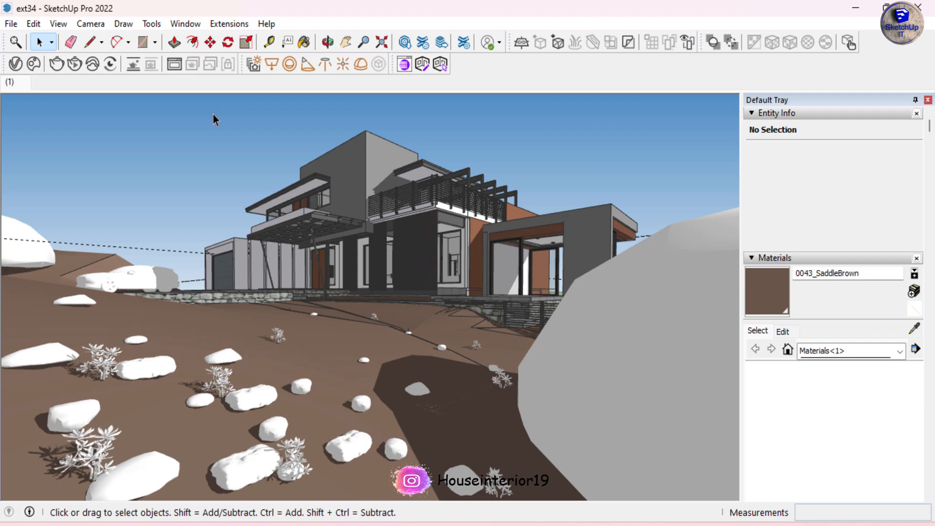
- Examine the V-Ray render, camera, render output, animation and environment settings
{"action": "left_click", "coordinate": [15, 64]}
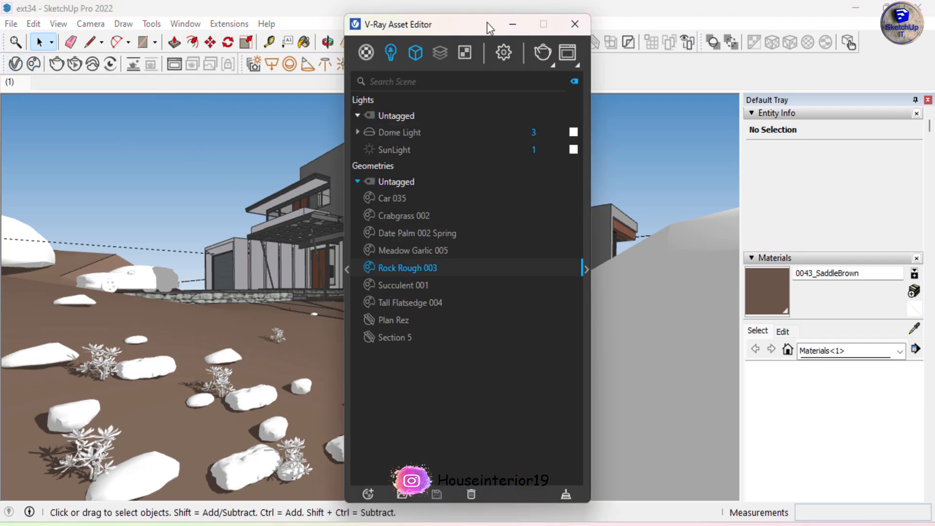
{"action": "left_click_drag", "start_coordinate": [478, 30], "coordinate": [206, 40]}
{"action": "left_click", "coordinate": [172, 204]}
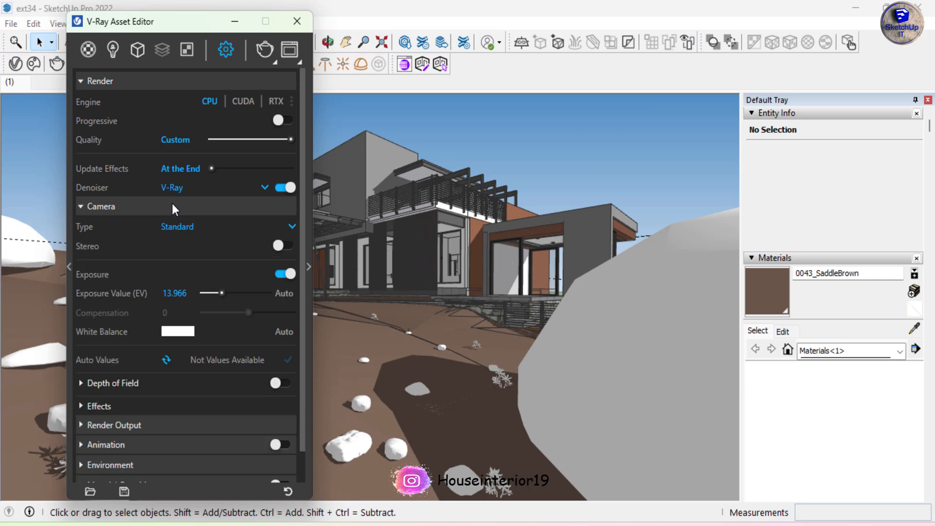
{"action": "scroll", "coordinate": [152, 383], "scroll_direction": "down", "scroll_amount": 1}
{"action": "left_click", "coordinate": [151, 385]}
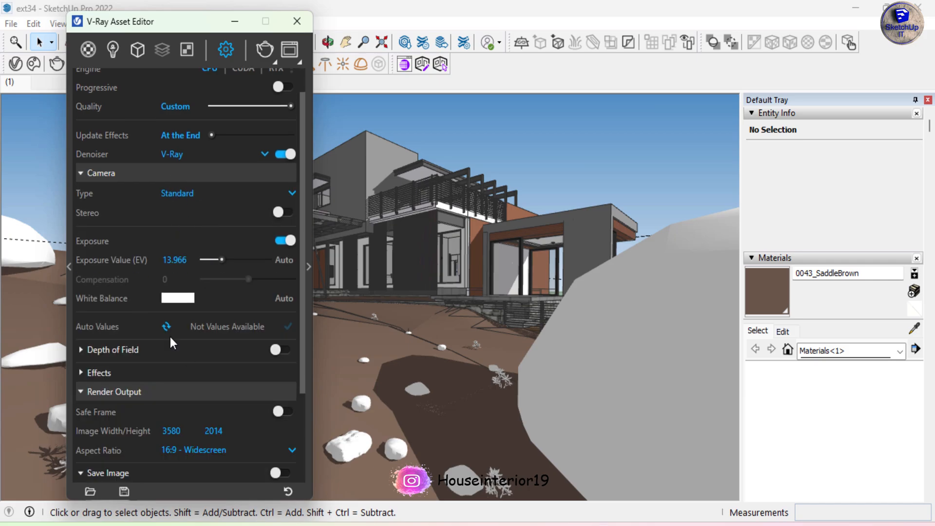
{"action": "scroll", "coordinate": [170, 338], "scroll_direction": "down", "scroll_amount": 4}
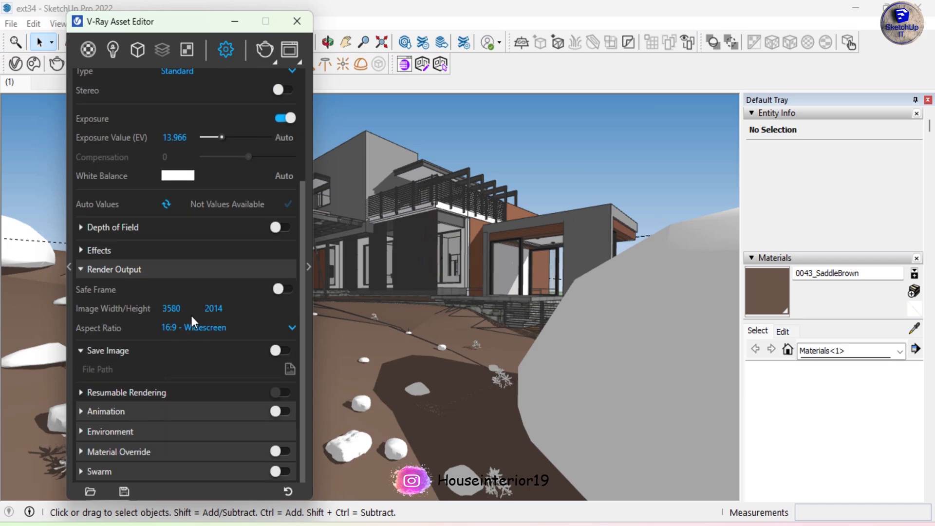
{"action": "left_click", "coordinate": [177, 409]}
{"action": "left_click", "coordinate": [146, 392]}
{"action": "scroll", "coordinate": [146, 392], "scroll_direction": "down", "scroll_amount": 3}
{"action": "left_click", "coordinate": [143, 432]}
{"action": "scroll", "coordinate": [226, 352], "scroll_direction": "down", "scroll_amount": 3}
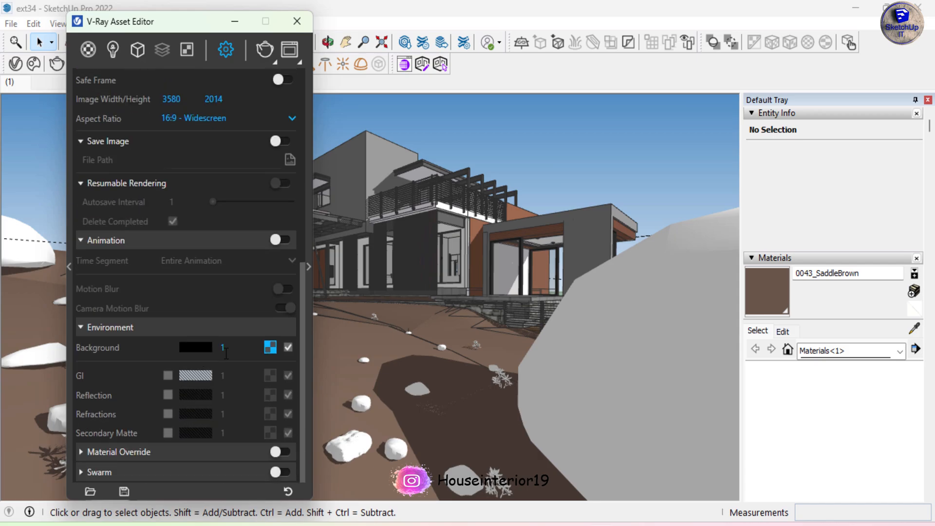
{"action": "left_click", "coordinate": [171, 452]}
- Set the V-Ray render quality to a noise limit of 0.3 and max subdivs of 23
{"action": "left_click", "coordinate": [309, 291]}
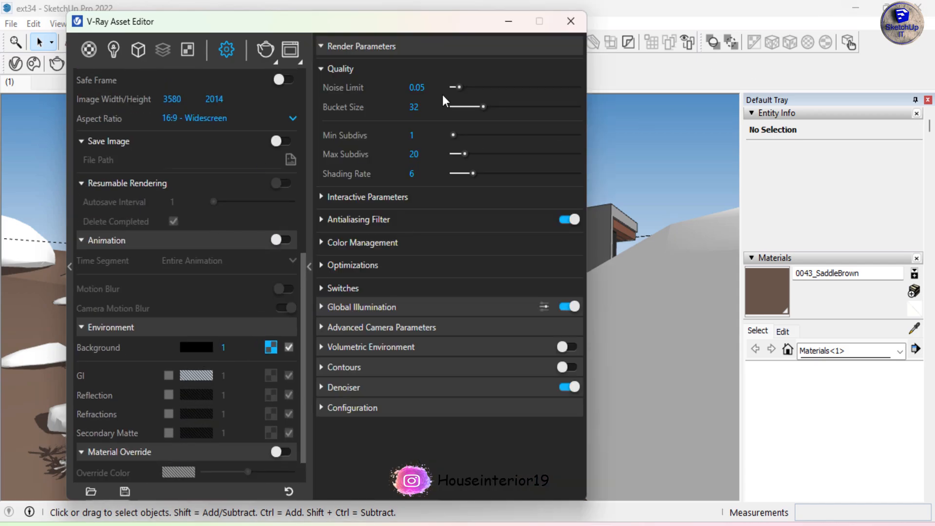
{"action": "type", "text": "0.3"}
{"action": "key", "text": "Return"}
{"action": "left_click", "coordinate": [367, 197]}
{"action": "left_click_drag", "start_coordinate": [427, 160], "coordinate": [282, 152]}
{"action": "type", "text": "23"}
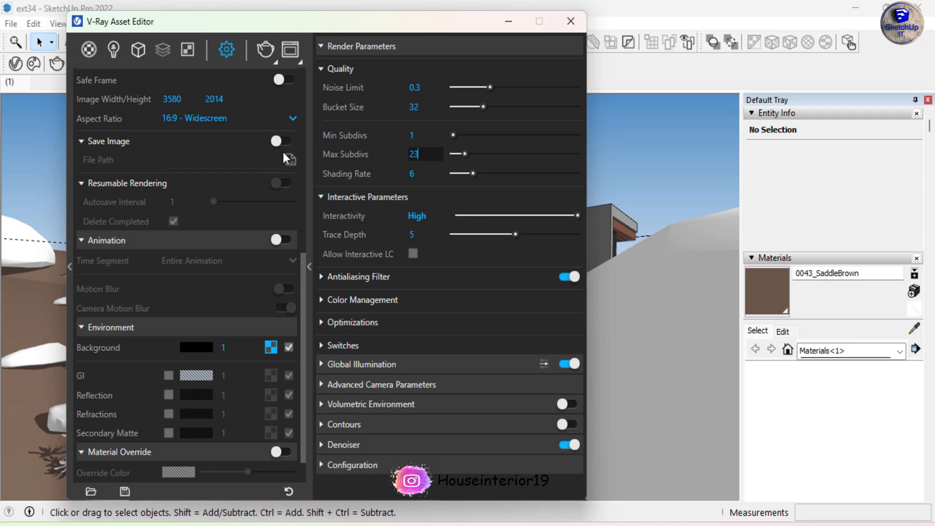
{"action": "key", "text": "Return"}
- Set the V-Ray antialiasing filter type to Box
{"action": "left_click", "coordinate": [370, 276]}
{"action": "left_click", "coordinate": [483, 292]}
{"action": "left_click", "coordinate": [487, 391]}
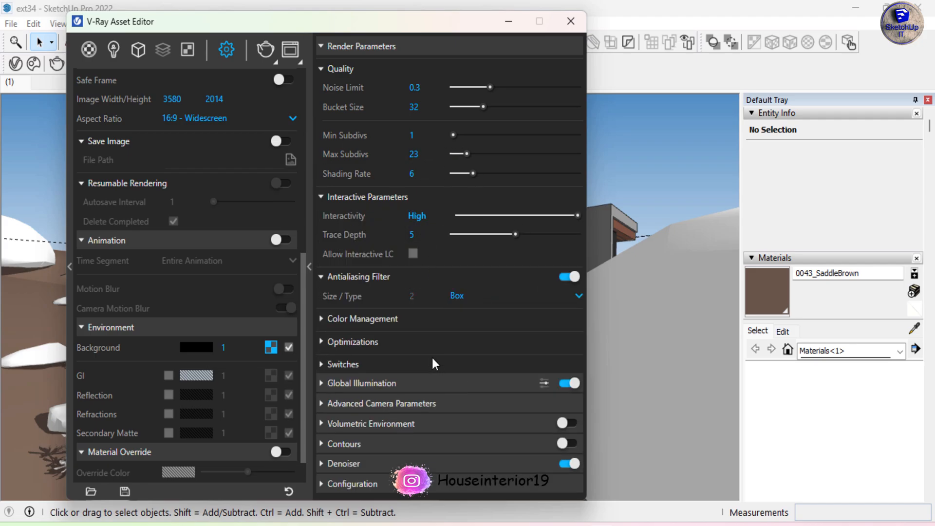
- Examine the V-Ray color management, optimization, switches and global illumination parameters
{"action": "left_click", "coordinate": [434, 319]}
{"action": "scroll", "coordinate": [428, 348], "scroll_direction": "down", "scroll_amount": 1}
{"action": "left_click", "coordinate": [415, 347]}
{"action": "scroll", "coordinate": [416, 351], "scroll_direction": "down", "scroll_amount": 3}
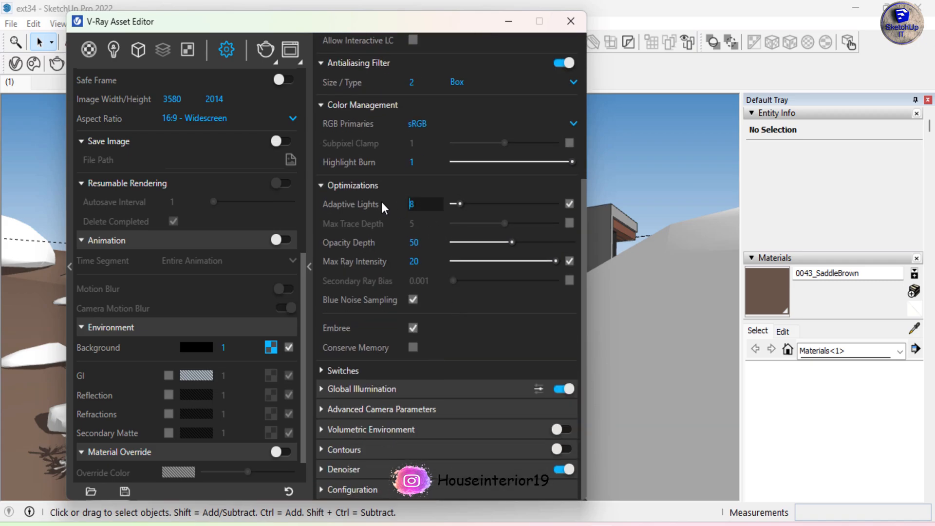
{"action": "left_click", "coordinate": [366, 375]}
{"action": "scroll", "coordinate": [358, 380], "scroll_direction": "down", "scroll_amount": 1}
{"action": "left_click", "coordinate": [356, 386]}
{"action": "scroll", "coordinate": [463, 218], "scroll_direction": "down", "scroll_amount": 4}
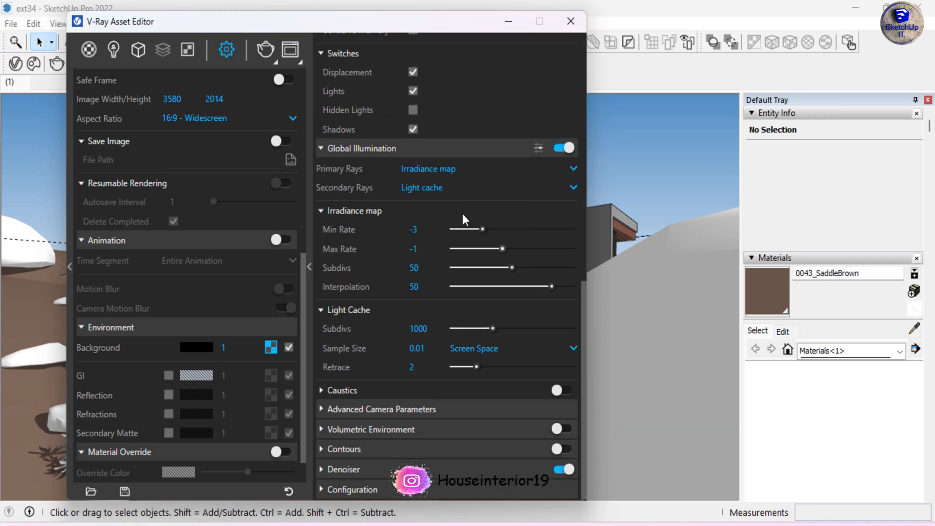
- Examine the V-Ray caustics, advanced camera, clipping, bokeh, volumetric environment and contour parameters
{"action": "left_click", "coordinate": [358, 409]}
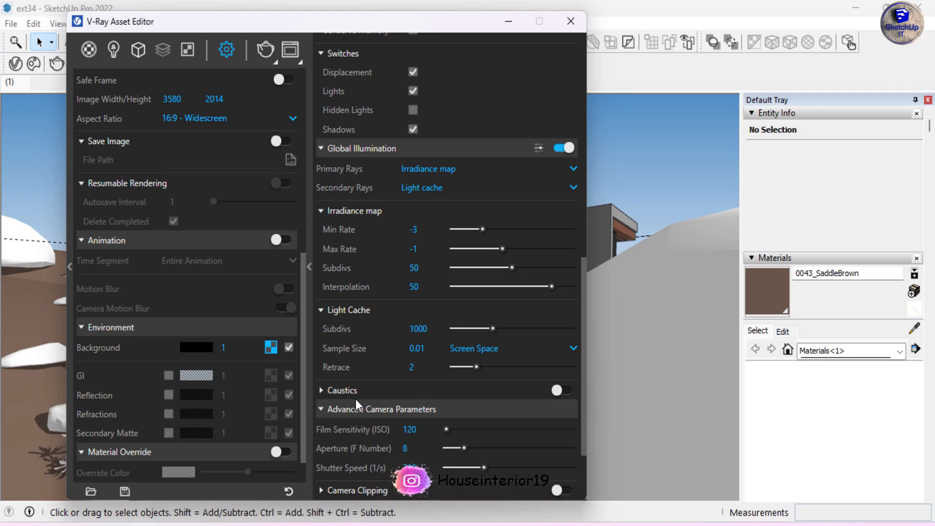
{"action": "left_click", "coordinate": [350, 390]}
{"action": "scroll", "coordinate": [385, 331], "scroll_direction": "down", "scroll_amount": 5}
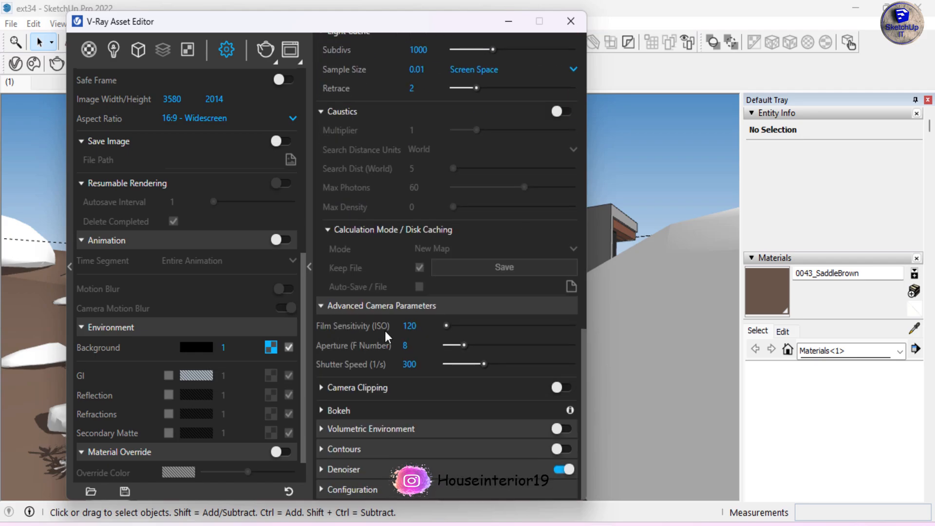
{"action": "left_click", "coordinate": [361, 390]}
{"action": "scroll", "coordinate": [361, 389], "scroll_direction": "down", "scroll_amount": 1}
{"action": "left_click", "coordinate": [351, 409]}
{"action": "scroll", "coordinate": [352, 410], "scroll_direction": "down", "scroll_amount": 2}
{"action": "left_click", "coordinate": [366, 428]}
{"action": "scroll", "coordinate": [405, 353], "scroll_direction": "down", "scroll_amount": 1}
{"action": "left_click", "coordinate": [371, 449]}
{"action": "scroll", "coordinate": [429, 335], "scroll_direction": "down", "scroll_amount": 2}
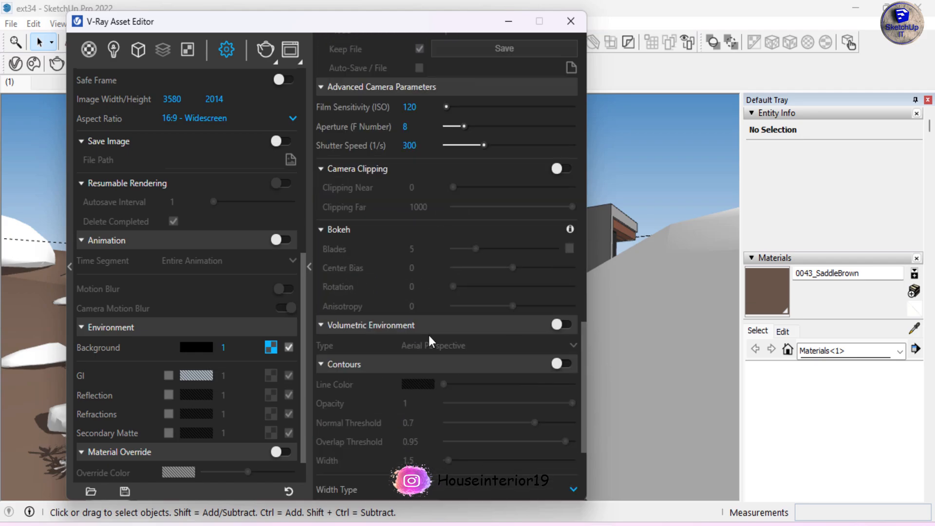
- Check the V-Ray denoiser and configuration parameters, and close the Asset Editor
{"action": "scroll", "coordinate": [428, 335], "scroll_direction": "down", "scroll_amount": 3}
{"action": "left_click", "coordinate": [329, 467]}
{"action": "scroll", "coordinate": [438, 370], "scroll_direction": "down", "scroll_amount": 2}
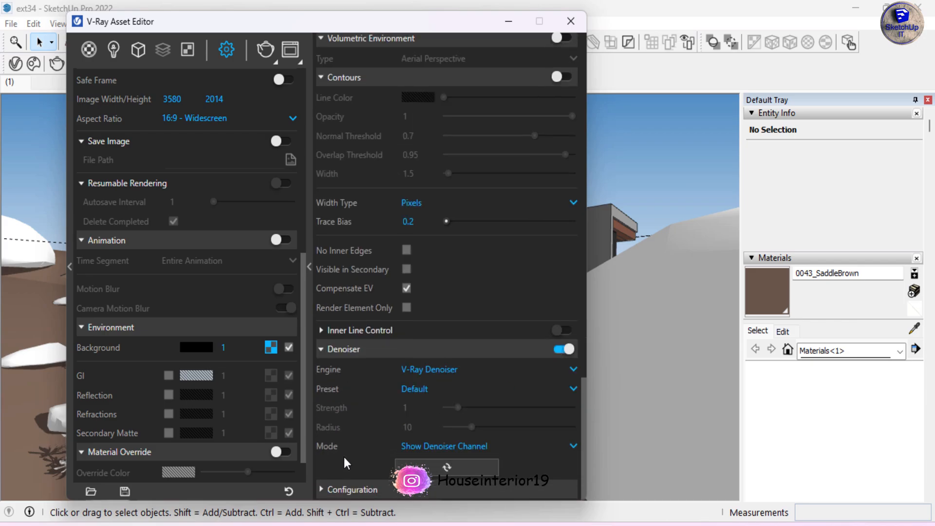
{"action": "left_click", "coordinate": [361, 490]}
{"action": "scroll", "coordinate": [404, 388], "scroll_direction": "down", "scroll_amount": 3}
{"action": "left_click", "coordinate": [571, 21]}
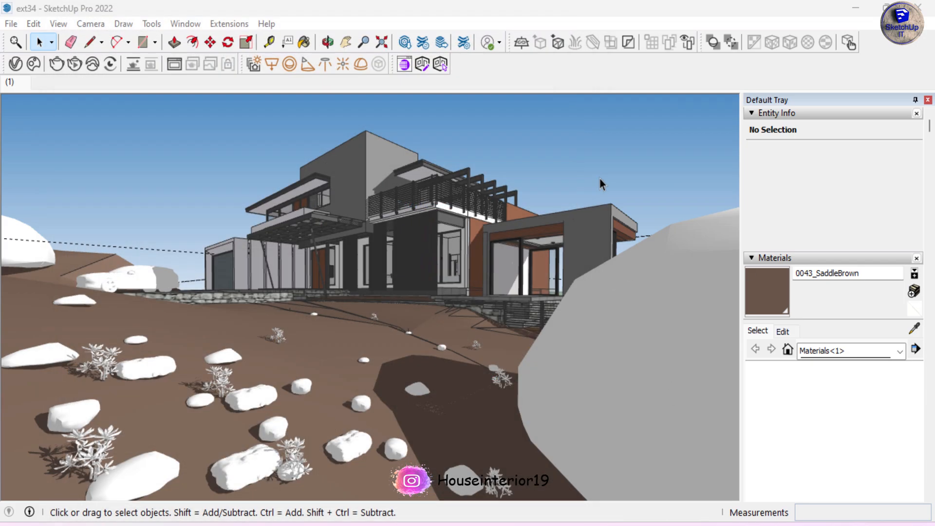
- Render the scene with V-Ray, inspect the foreground slope in the frame buffer and close it
{"action": "left_click", "coordinate": [57, 63]}
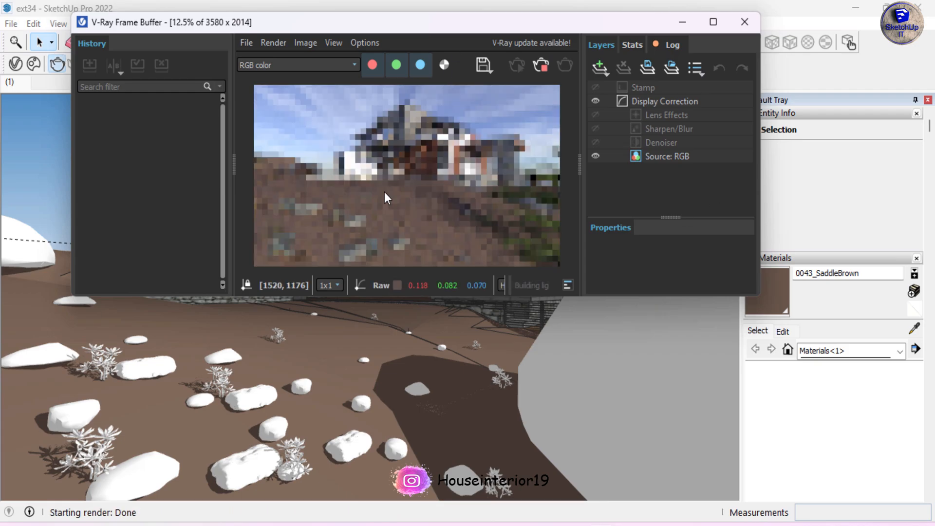
{"action": "scroll", "coordinate": [384, 192], "scroll_direction": "down", "scroll_amount": 1}
{"action": "scroll", "coordinate": [384, 192], "scroll_direction": "up", "scroll_amount": 2}
{"action": "scroll", "coordinate": [384, 191], "scroll_direction": "down", "scroll_amount": 1}
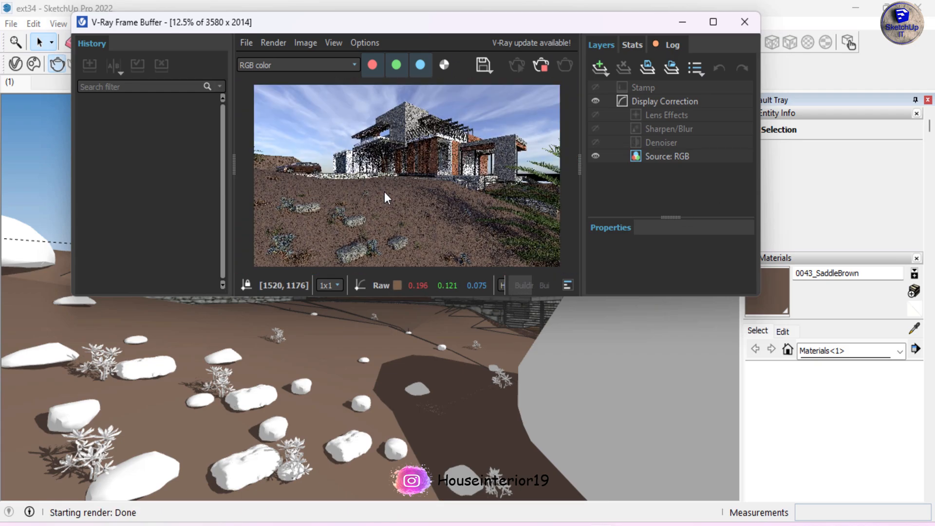
{"action": "scroll", "coordinate": [385, 192], "scroll_direction": "up", "scroll_amount": 1}
{"action": "scroll", "coordinate": [385, 191], "scroll_direction": "down", "scroll_amount": 1}
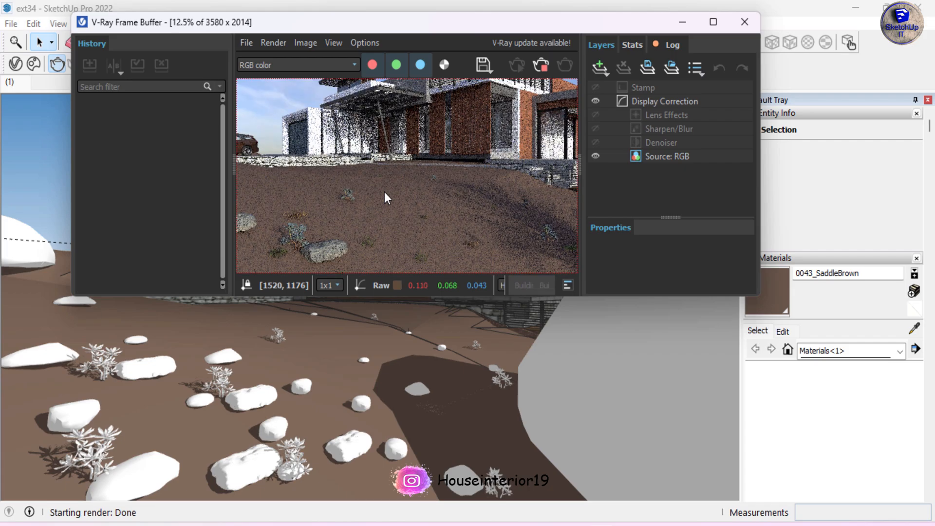
{"action": "left_click", "coordinate": [745, 22]}
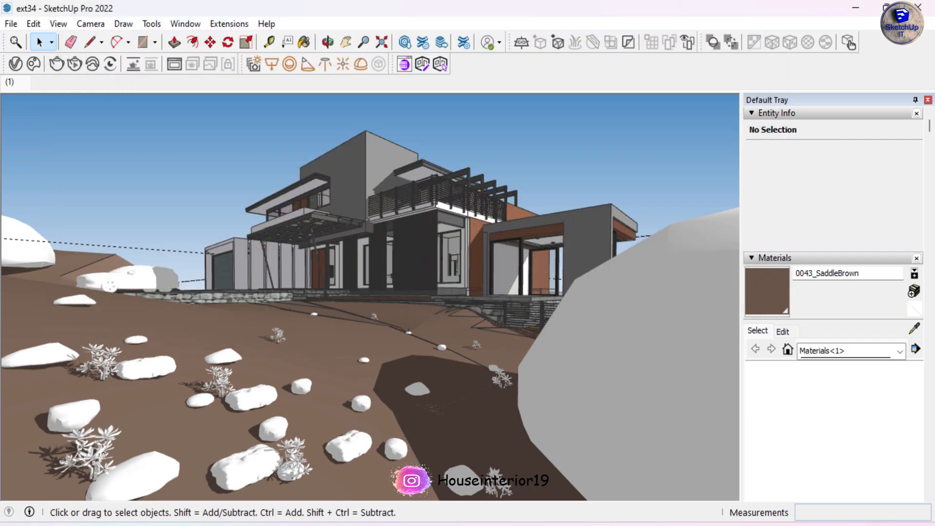
- Scale the Crabgrass 002 clump in the foreground uniformly by a factor of about 4.32
{"action": "left_click", "coordinate": [202, 404]}
{"action": "key", "text": "s"}
{"action": "left_click", "coordinate": [187, 397]}
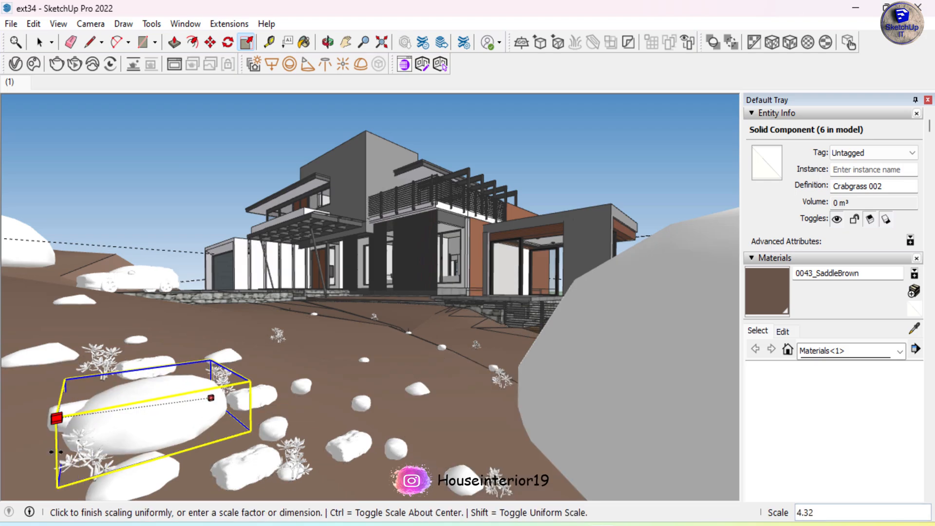
{"action": "left_click", "coordinate": [56, 452]}
{"action": "key", "text": "space"}
- Scale the Meadow Garlic 005 plant on the slope below the driveway uniformly by a factor of about 2.67
{"action": "left_click", "coordinate": [229, 359]}
{"action": "key", "text": "s"}
{"action": "left_click", "coordinate": [248, 350]}
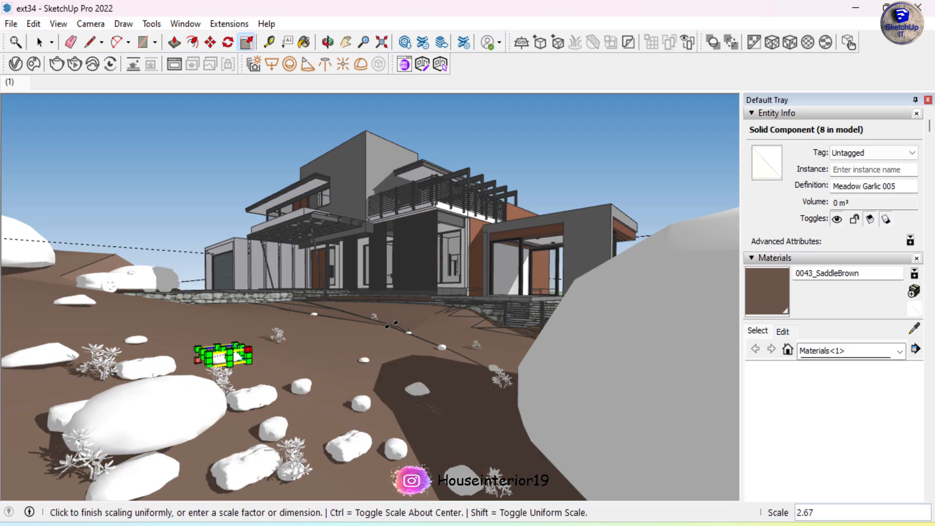
{"action": "left_click", "coordinate": [389, 319]}
{"action": "key", "text": "space"}
- Scale the Tall Flatsedge 004 clump at the right of the slope uniformly by a factor of about 8.78
{"action": "left_click", "coordinate": [495, 376]}
{"action": "key", "text": "s"}
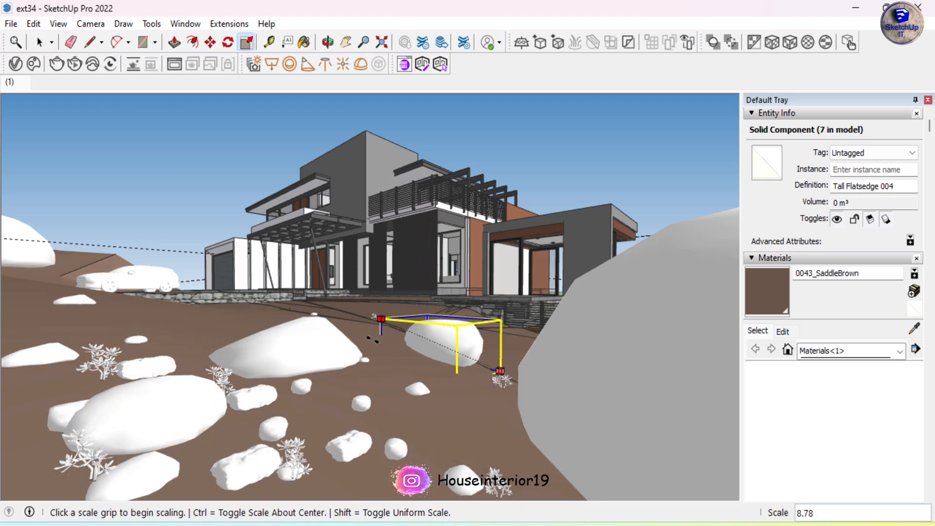
{"action": "key", "text": "space"}
- Scale the small Crabgrass 002 clump on the slope below the car uniformly by a factor of 5
{"action": "left_click", "coordinate": [144, 340]}
{"action": "key", "text": "s"}
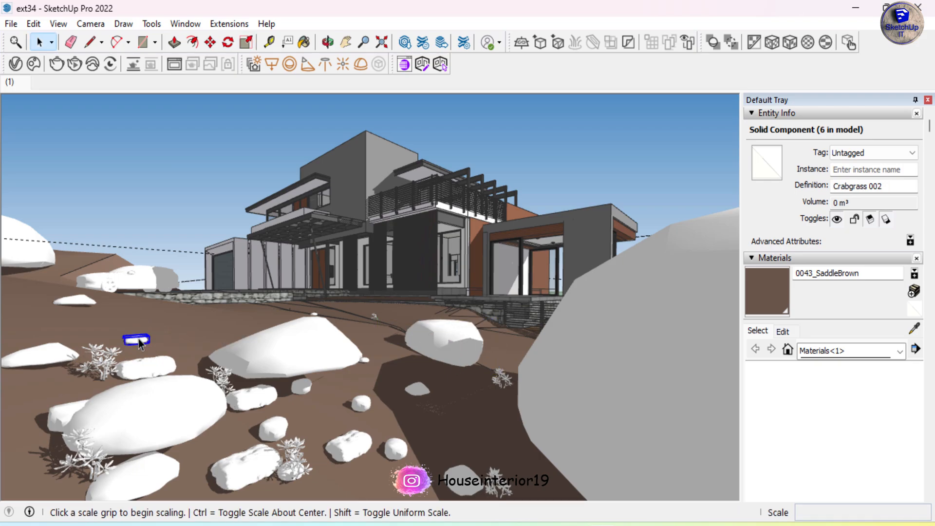
{"action": "left_click", "coordinate": [149, 336]}
{"action": "type", "text": "5"}
{"action": "key", "text": "Return"}
{"action": "key", "text": "space"}
- Enlarge the Tall Flatsedge 004 clump in the middle of the foreground uniformly
{"action": "left_click", "coordinate": [356, 400]}
{"action": "key", "text": "s"}
{"action": "left_click", "coordinate": [362, 411]}
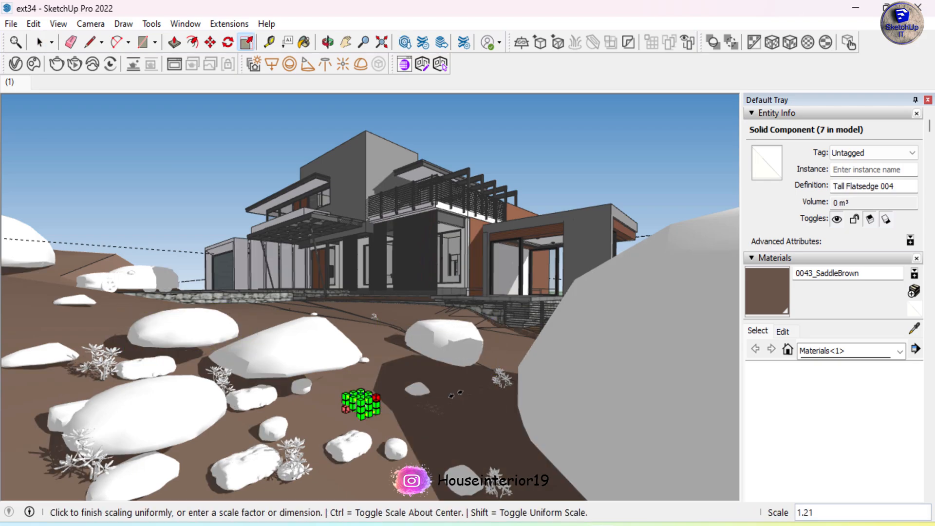
{"action": "left_click", "coordinate": [426, 446]}
{"action": "key", "text": "space"}
- Enlarge the Meadow Garlic 005 plant at the near edge of the foreground slope
{"action": "left_click", "coordinate": [455, 480]}
{"action": "key", "text": "s"}
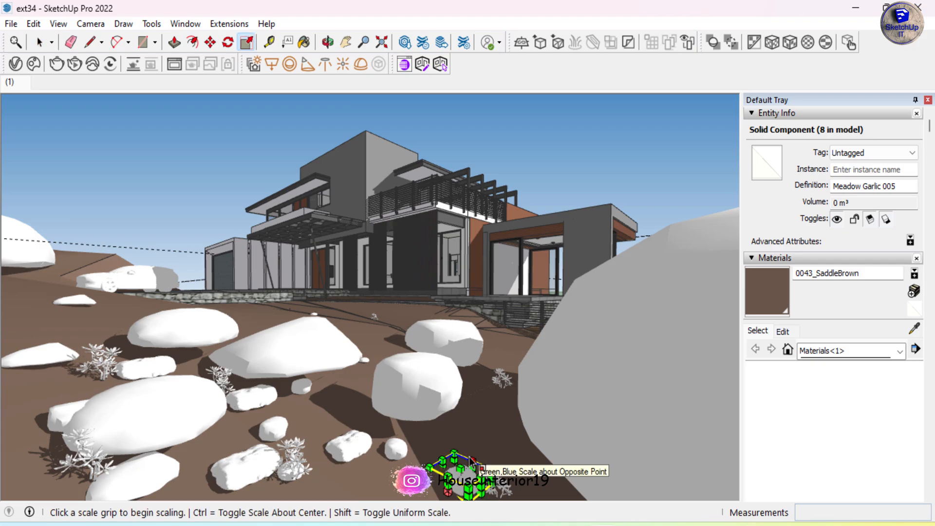
{"action": "left_click", "coordinate": [456, 459]}
{"action": "left_click", "coordinate": [423, 379]}
{"action": "key", "text": "space"}
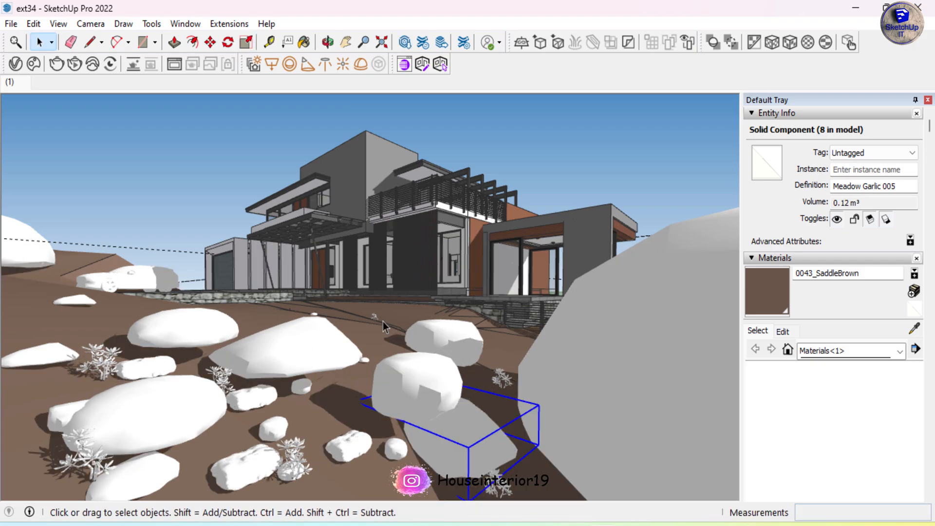
- Scale the small Succulent 001 plant near the house uniformly by a factor of about 7.61
{"action": "left_click", "coordinate": [375, 319]}
{"action": "key", "text": "s"}
{"action": "left_click", "coordinate": [376, 318]}
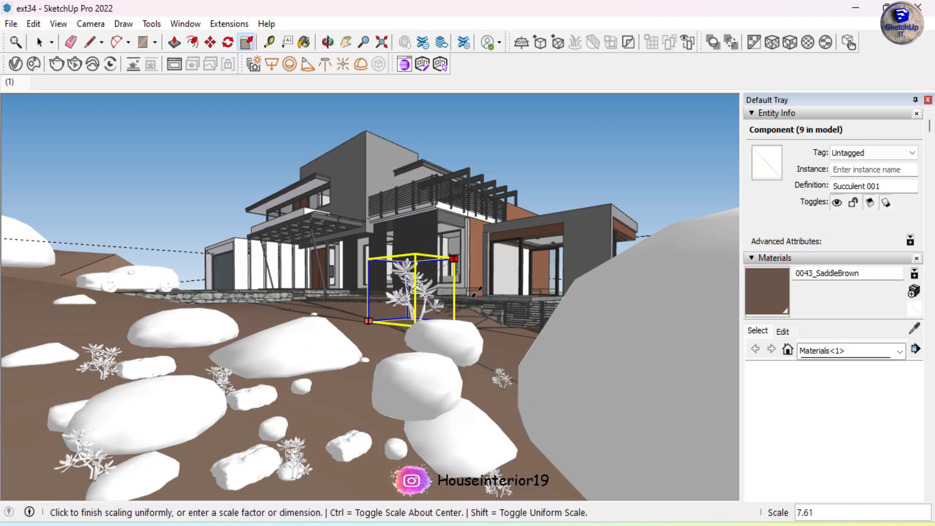
{"action": "left_click", "coordinate": [452, 259]}
{"action": "key", "text": "space"}
- Render the scene with V-Ray, inspect the enlarged plants, stop the render and close the frame buffer
{"action": "left_click", "coordinate": [448, 128]}
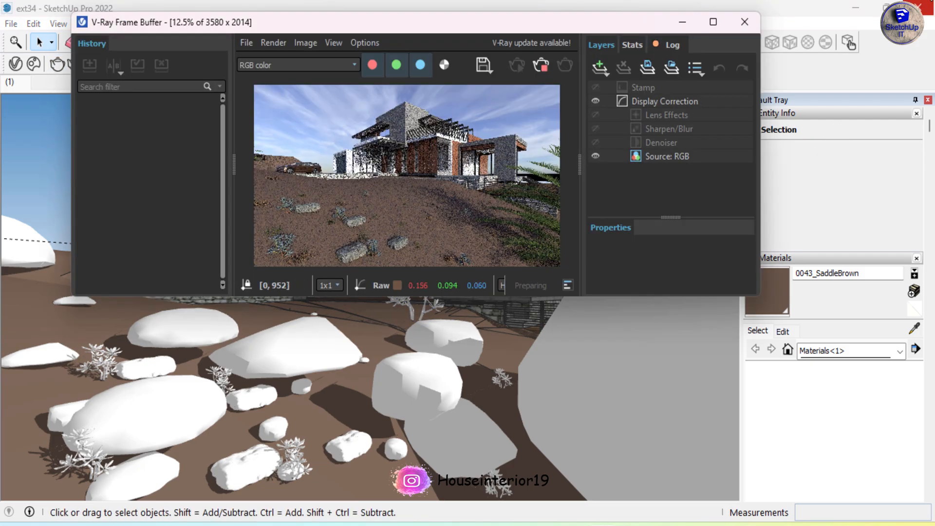
{"action": "scroll", "coordinate": [408, 182], "scroll_direction": "down", "scroll_amount": 3}
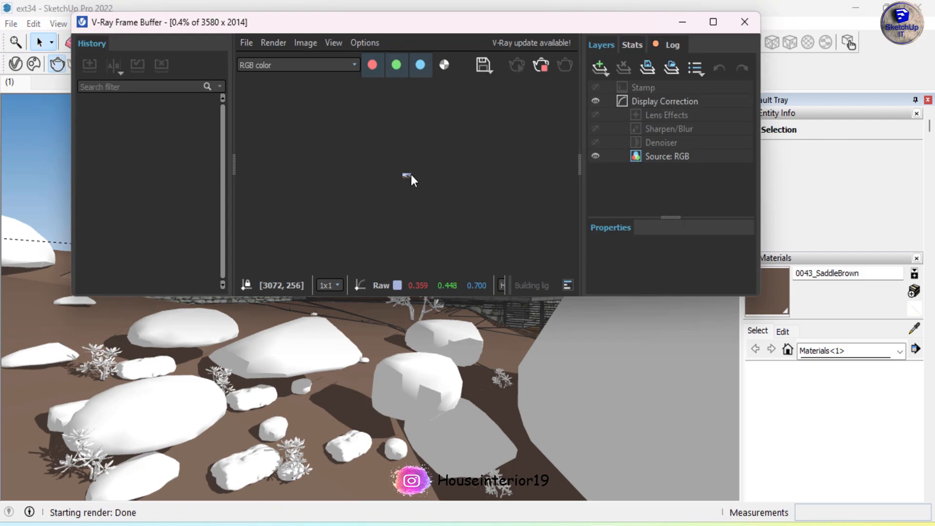
{"action": "scroll", "coordinate": [405, 174], "scroll_direction": "up", "scroll_amount": 2}
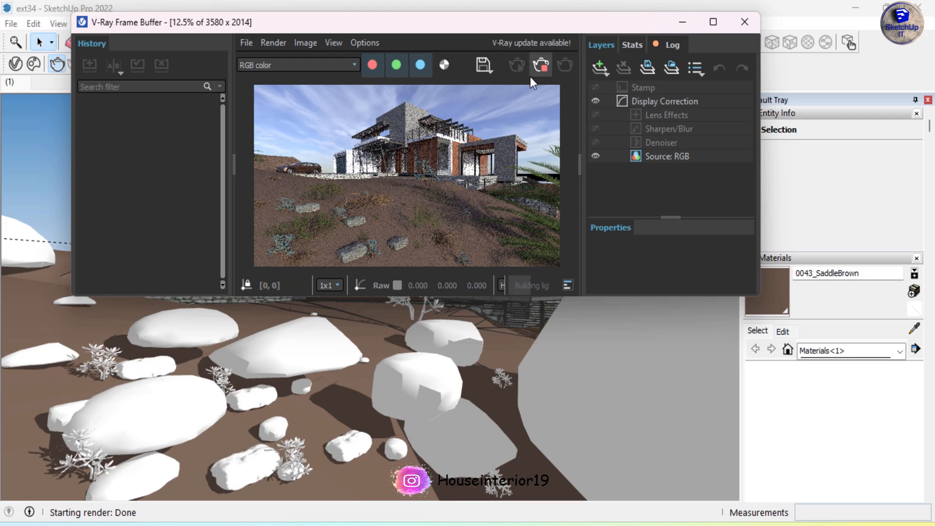
{"action": "left_click", "coordinate": [541, 65]}
{"action": "left_click", "coordinate": [741, 22]}
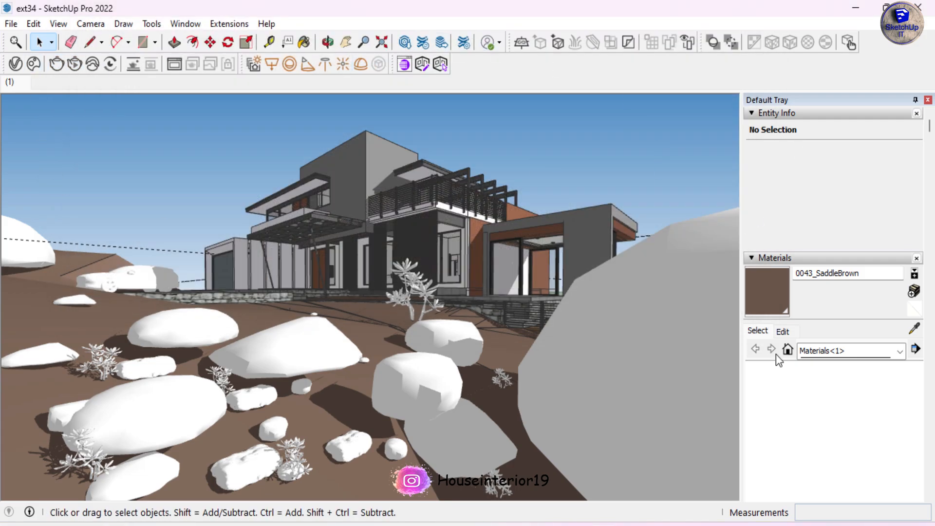
{"action": "left_click", "coordinate": [786, 258]}
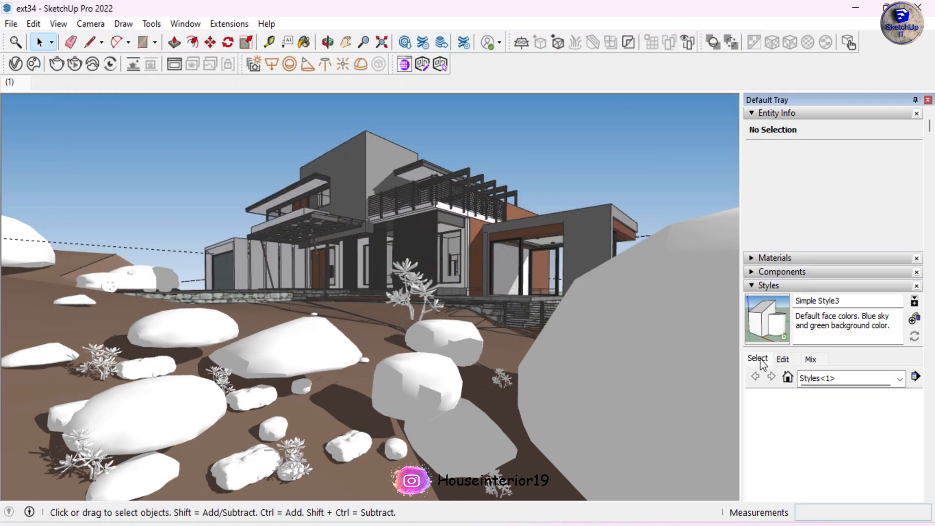
{"action": "left_click", "coordinate": [781, 257]}
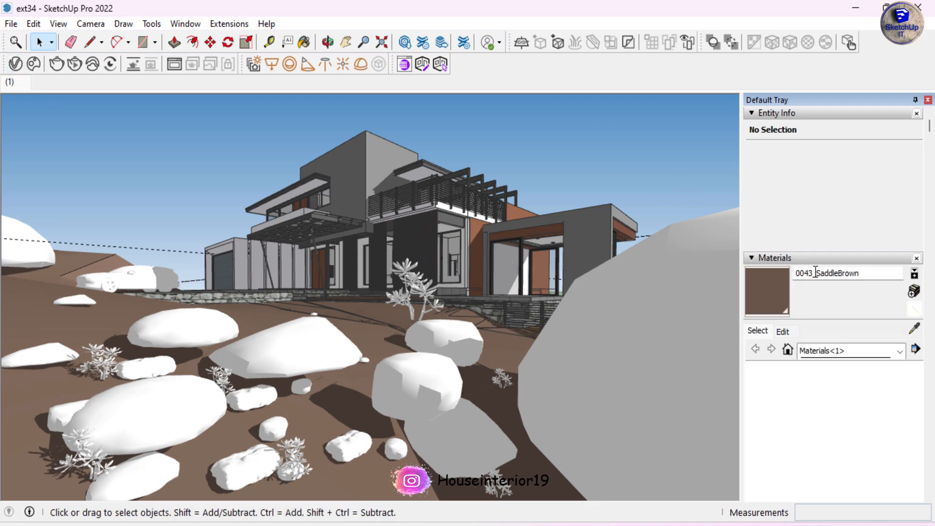
{"action": "left_click", "coordinate": [783, 334]}
{"action": "scroll", "coordinate": [841, 462], "scroll_direction": "down", "scroll_amount": 5}
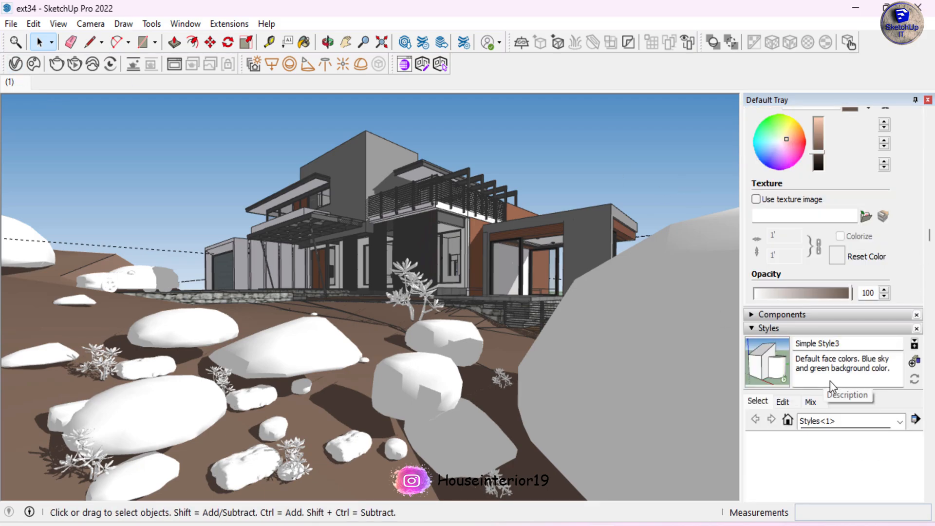
{"action": "left_click", "coordinate": [790, 318]}
{"action": "left_click", "coordinate": [790, 318]}
{"action": "scroll", "coordinate": [837, 312], "scroll_direction": "up", "scroll_amount": 5}
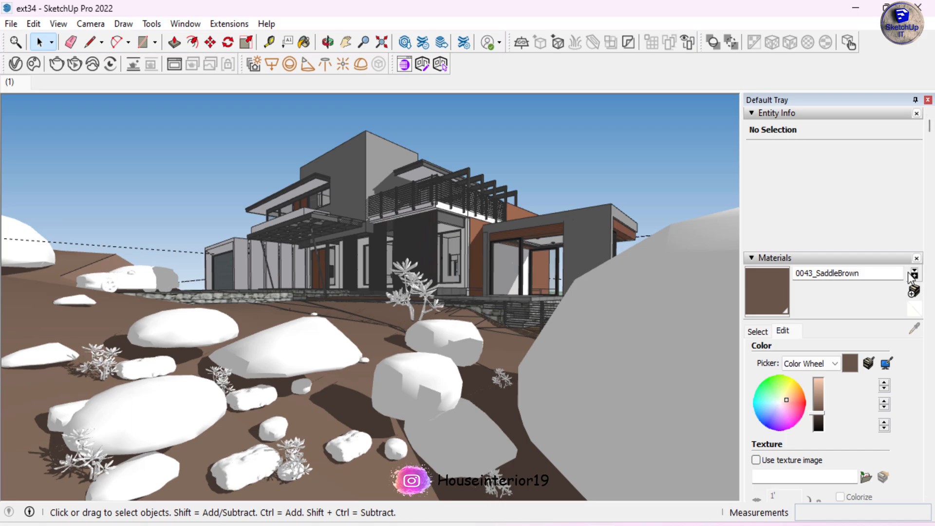
- Paint the whole foreground slope terrain with Grass Light Green from the Landscaping, Fencing and Vegetation materials
{"action": "left_click", "coordinate": [757, 332]}
{"action": "left_click", "coordinate": [823, 355]}
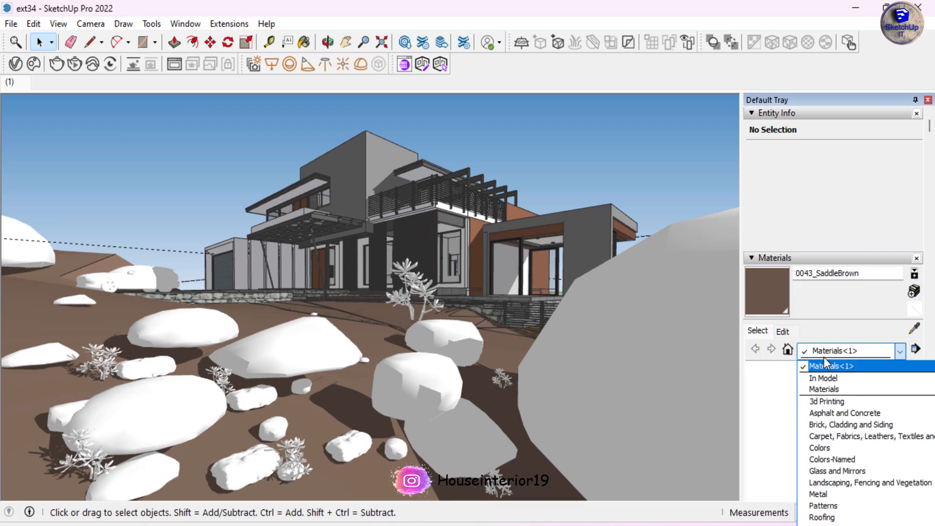
{"action": "left_click", "coordinate": [823, 482]}
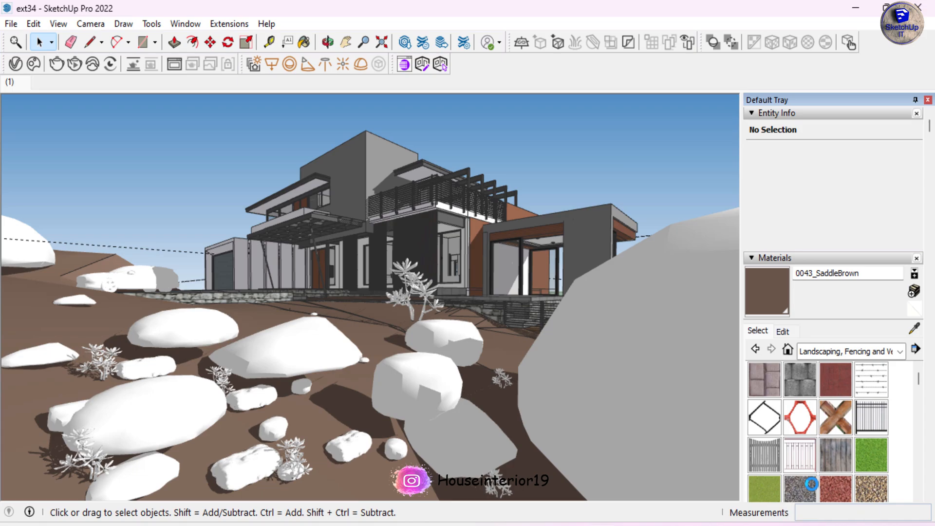
{"action": "scroll", "coordinate": [811, 483], "scroll_direction": "down", "scroll_amount": 2}
{"action": "left_click", "coordinate": [764, 451]}
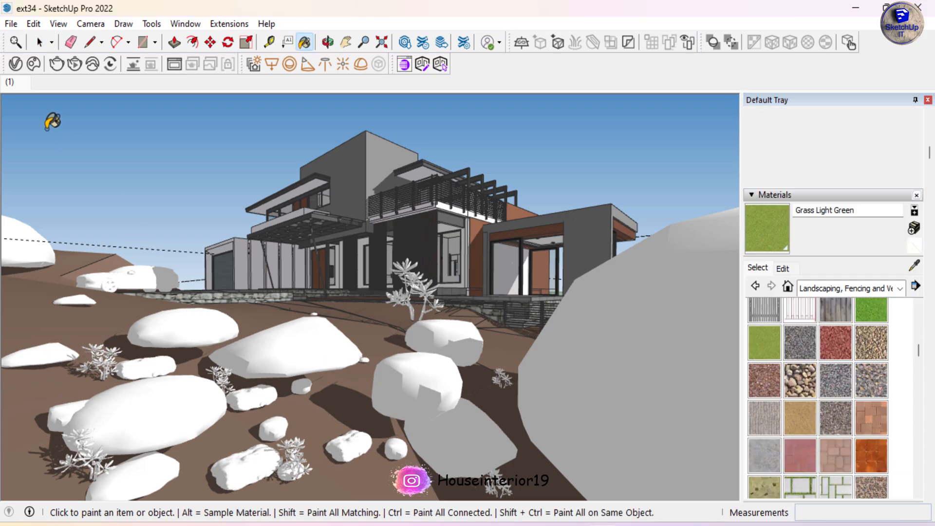
{"action": "left_click", "coordinate": [40, 42]}
{"action": "key", "text": "ctrl+a"}
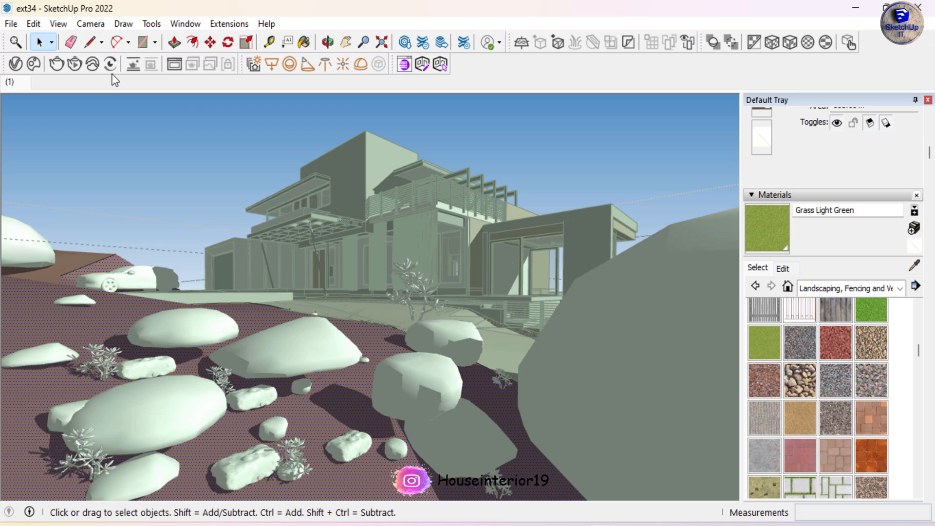
{"action": "left_click", "coordinate": [303, 43]}
{"action": "left_click", "coordinate": [324, 412]}
{"action": "left_click", "coordinate": [40, 42]}
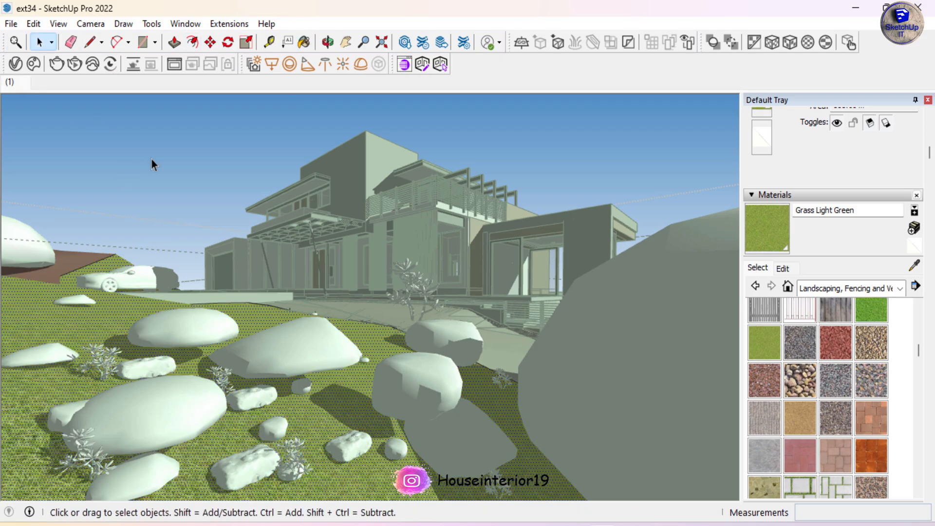
{"action": "left_click", "coordinate": [152, 163]}
- Render the scene with V-Ray to check the grass slope, stop the render and close the frame buffer
{"action": "left_click", "coordinate": [57, 63]}
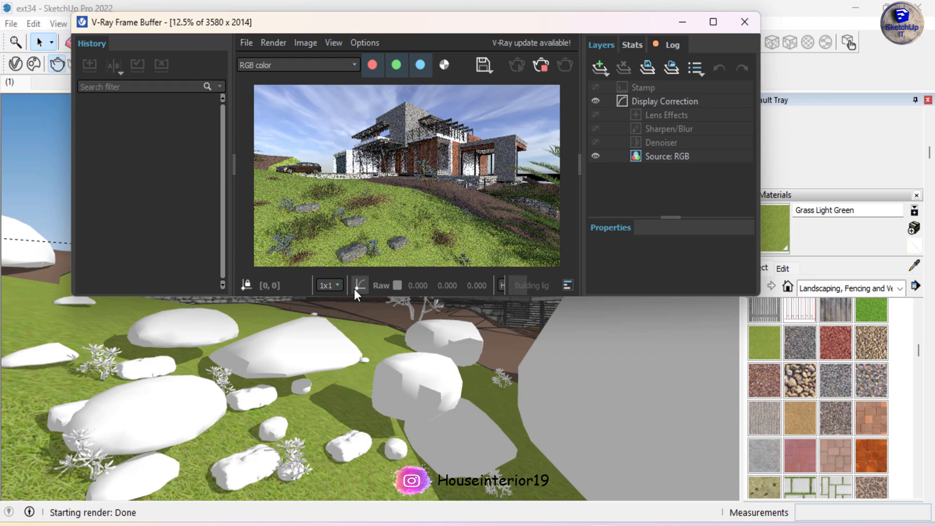
{"action": "left_click", "coordinate": [542, 63]}
{"action": "left_click", "coordinate": [745, 22]}
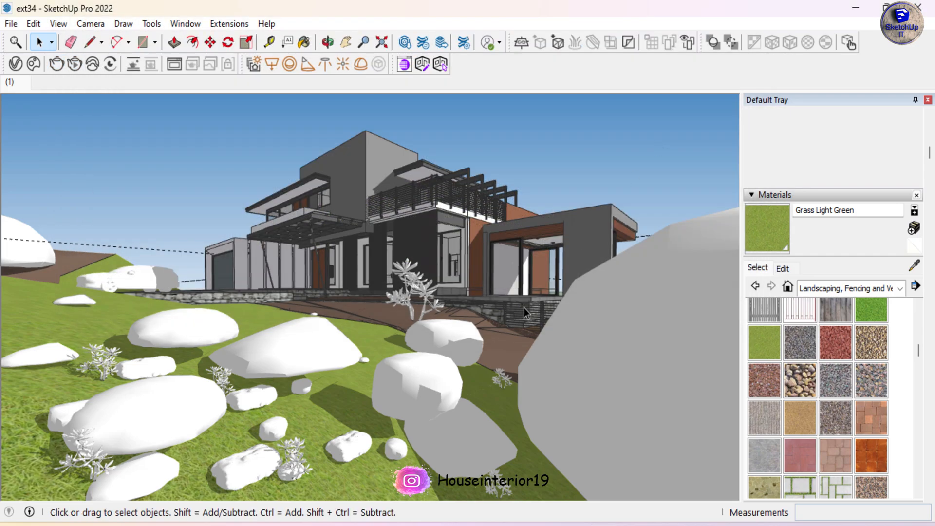
- Open the brown terrain group in front of the house and paint its large surface with Grass Light Green
{"action": "double_click", "coordinate": [507, 347]}
{"action": "left_click", "coordinate": [506, 347]}
{"action": "left_click", "coordinate": [304, 42]}
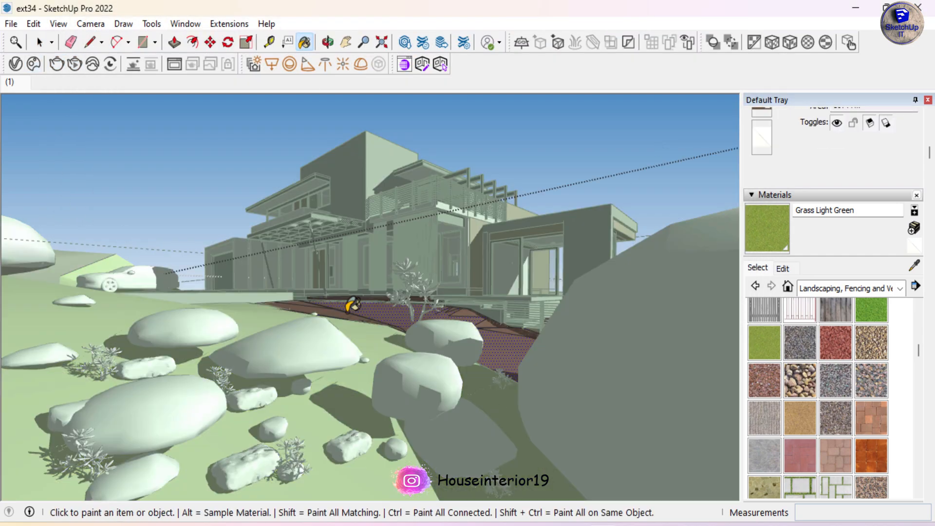
{"action": "left_click", "coordinate": [375, 305]}
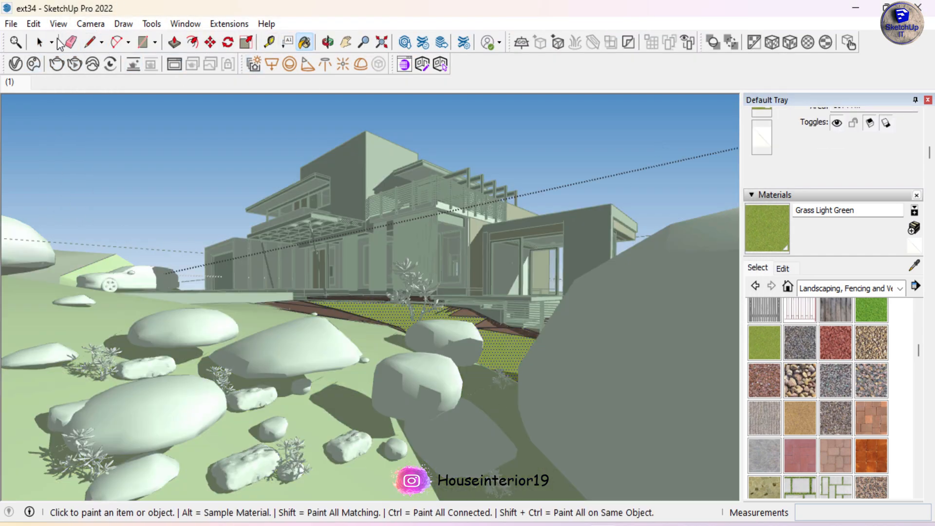
{"action": "key", "text": "space"}
- Paint the leftover brown strip between the driveway and the lawn with Grass Light Green
{"action": "left_click", "coordinate": [304, 42]}
{"action": "scroll", "coordinate": [298, 323], "scroll_direction": "up", "scroll_amount": 5}
{"action": "left_click", "coordinate": [422, 369]}
{"action": "left_click", "coordinate": [420, 373]}
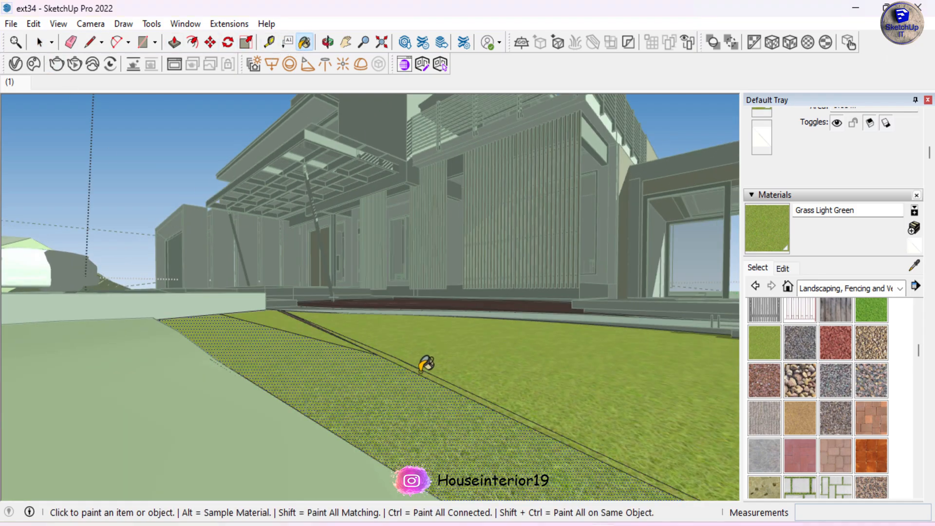
{"action": "scroll", "coordinate": [428, 310], "scroll_direction": "down", "scroll_amount": 5}
- Paint the remaining terrain slivers beside the house and railed terrace with Grass Light Green and leave the group
{"action": "scroll", "coordinate": [487, 345], "scroll_direction": "up", "scroll_amount": 6}
{"action": "left_click", "coordinate": [487, 352]}
{"action": "left_click", "coordinate": [456, 335]}
{"action": "left_click", "coordinate": [414, 302]}
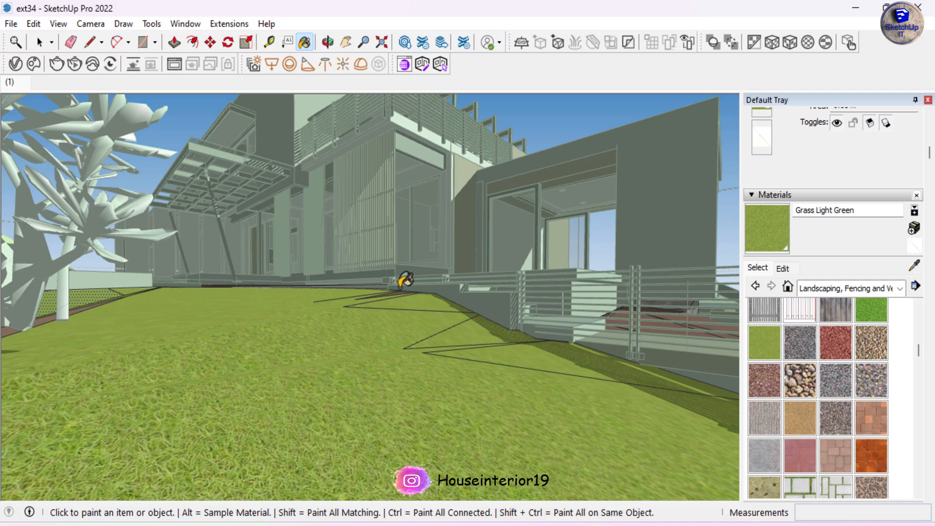
{"action": "scroll", "coordinate": [397, 297], "scroll_direction": "up", "scroll_amount": 4}
{"action": "left_click", "coordinate": [395, 300]}
{"action": "scroll", "coordinate": [395, 300], "scroll_direction": "down", "scroll_amount": 7}
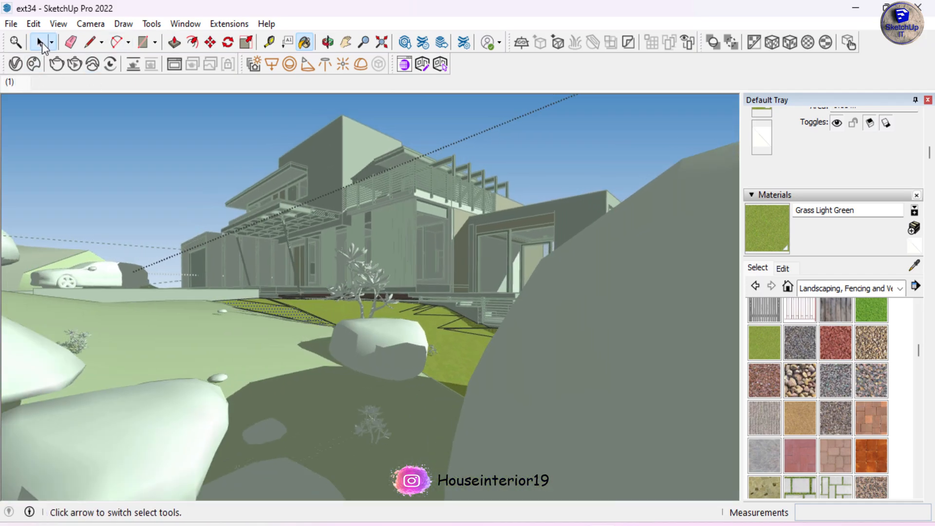
{"action": "left_click", "coordinate": [40, 42]}
{"action": "left_click", "coordinate": [235, 133]}
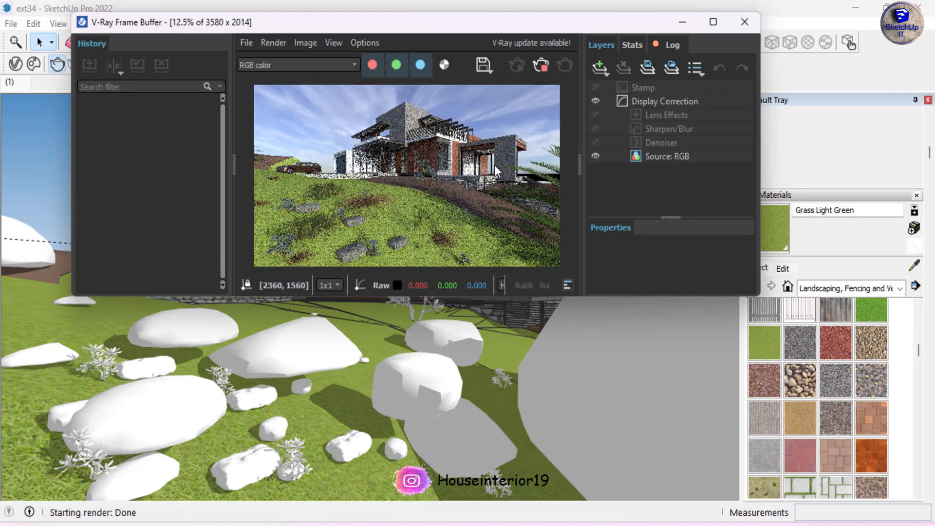
- Maximize the V-Ray Frame Buffer of the new render and collapse its layers and history panels
{"action": "left_click", "coordinate": [713, 22]}
{"action": "left_click_drag", "start_coordinate": [755, 272], "coordinate": [931, 273]}
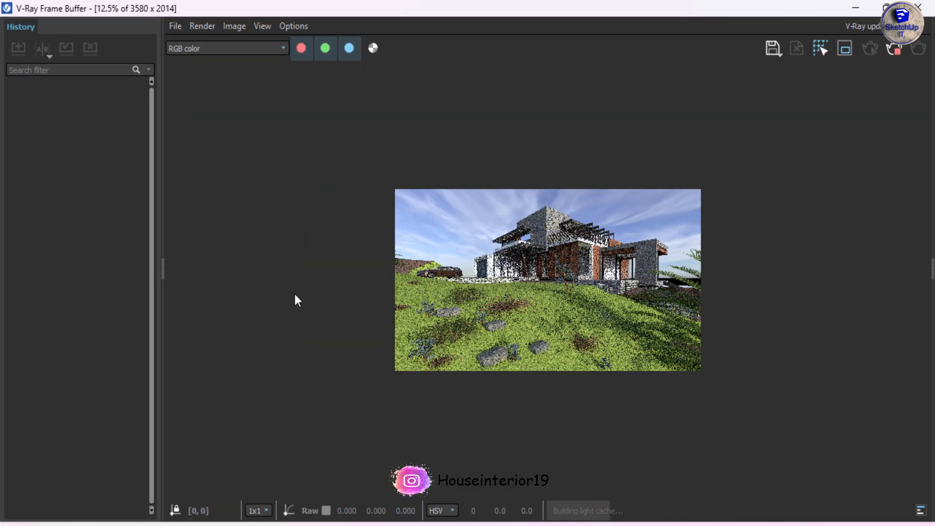
{"action": "left_click_drag", "start_coordinate": [162, 268], "coordinate": [4, 259]}
- Examine the rendered house facade, car, grass slope and plants at different magnifications in the frame buffer
{"action": "scroll", "coordinate": [546, 293], "scroll_direction": "up", "scroll_amount": 2}
{"action": "scroll", "coordinate": [392, 143], "scroll_direction": "up", "scroll_amount": 1}
{"action": "middle_click_drag", "start_coordinate": [392, 143], "coordinate": [297, 355]}
{"action": "scroll", "coordinate": [340, 298], "scroll_direction": "down", "scroll_amount": 2}
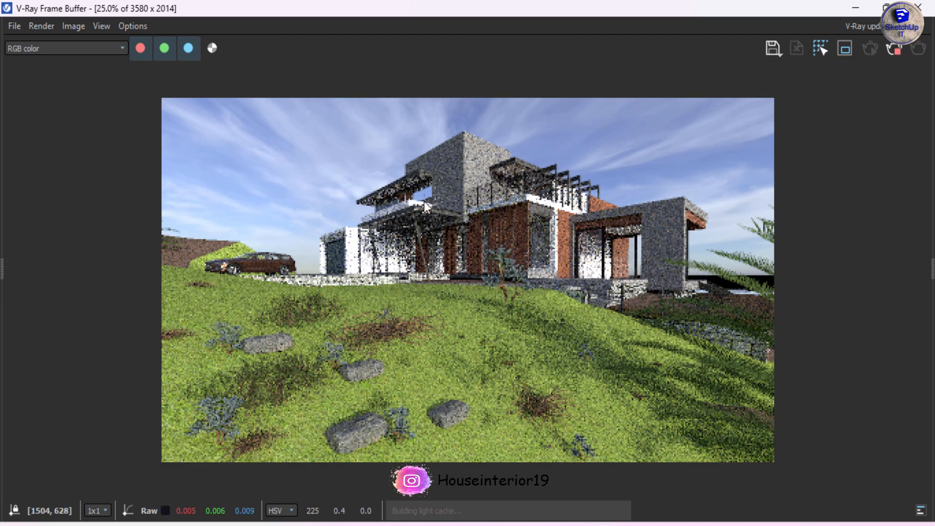
{"action": "scroll", "coordinate": [493, 181], "scroll_direction": "up", "scroll_amount": 1}
{"action": "middle_click_drag", "start_coordinate": [493, 181], "coordinate": [402, 247]}
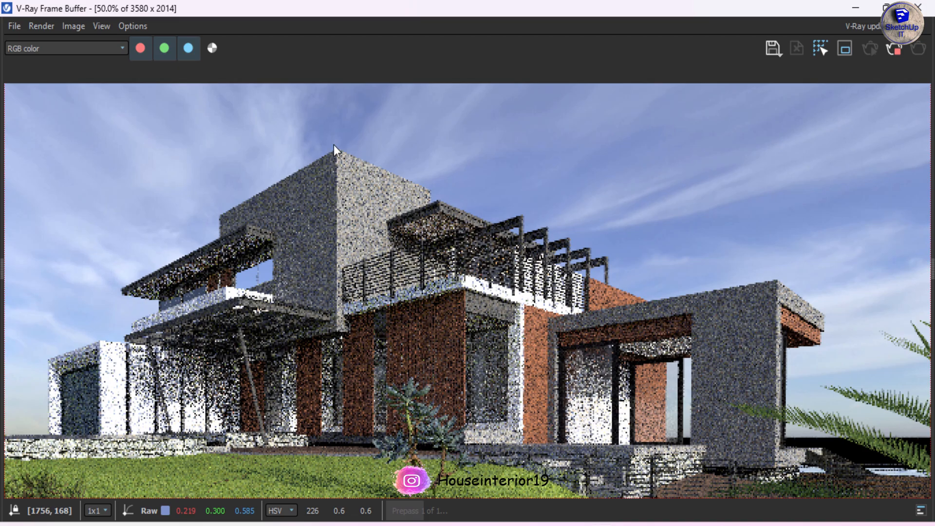
{"action": "middle_click_drag", "start_coordinate": [561, 400], "coordinate": [784, 345]}
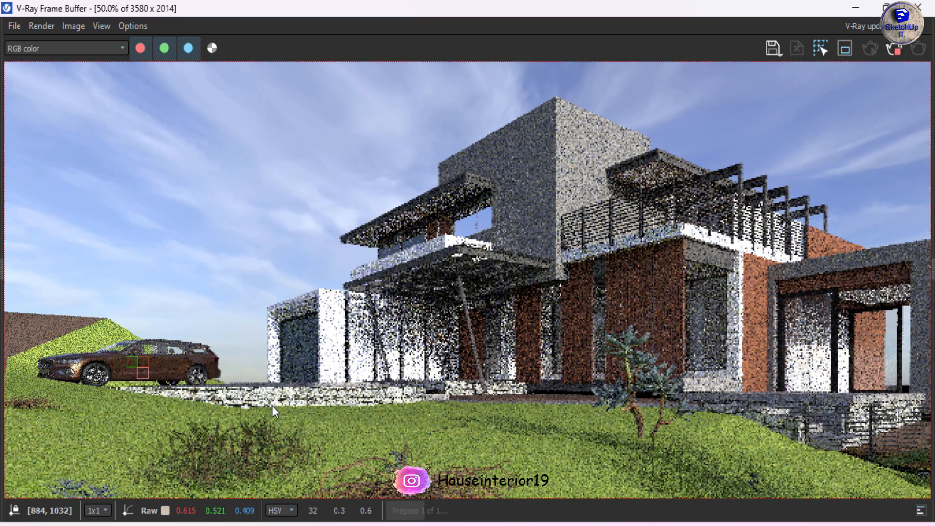
{"action": "middle_click_drag", "start_coordinate": [272, 405], "coordinate": [374, 399]}
{"action": "scroll", "coordinate": [374, 399], "scroll_direction": "down", "scroll_amount": 1}
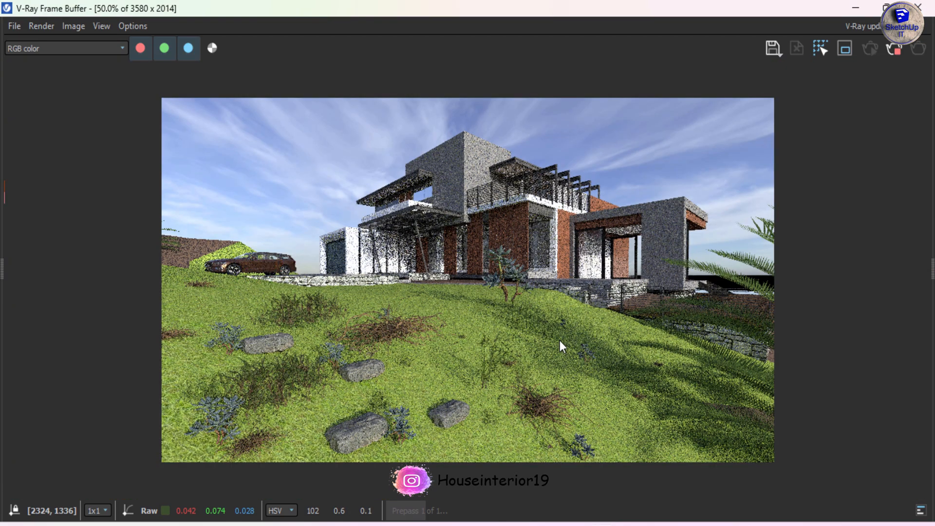
{"action": "scroll", "coordinate": [426, 319], "scroll_direction": "up", "scroll_amount": 1}
{"action": "scroll", "coordinate": [423, 341], "scroll_direction": "down", "scroll_amount": 1}
{"action": "scroll", "coordinate": [419, 402], "scroll_direction": "up", "scroll_amount": 10}
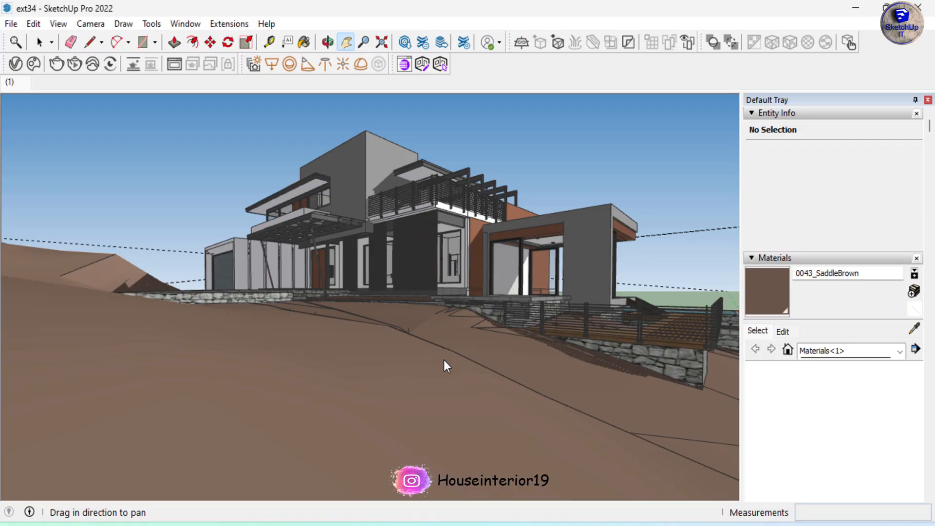
{"action": "scroll", "coordinate": [455, 244], "scroll_direction": "up", "scroll_amount": 2}
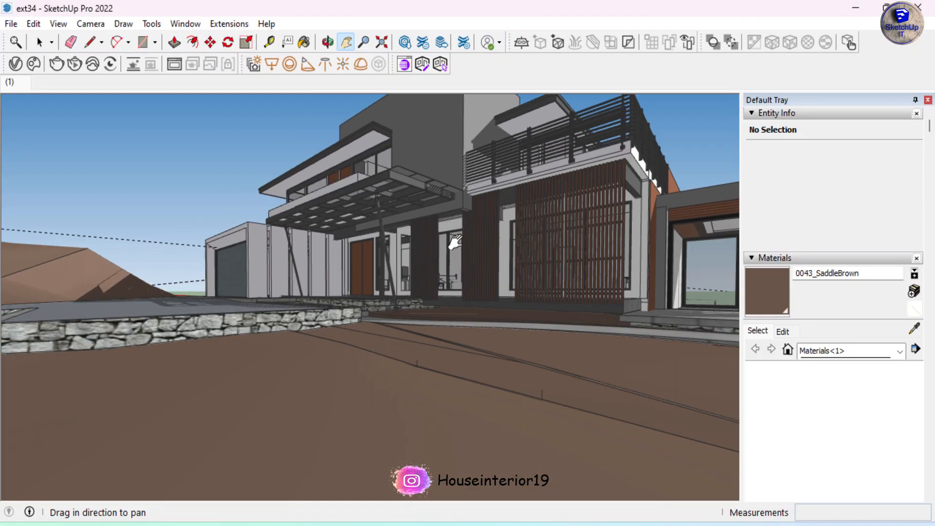
{"action": "middle_click_drag", "start_coordinate": [455, 244], "coordinate": [204, 244]}
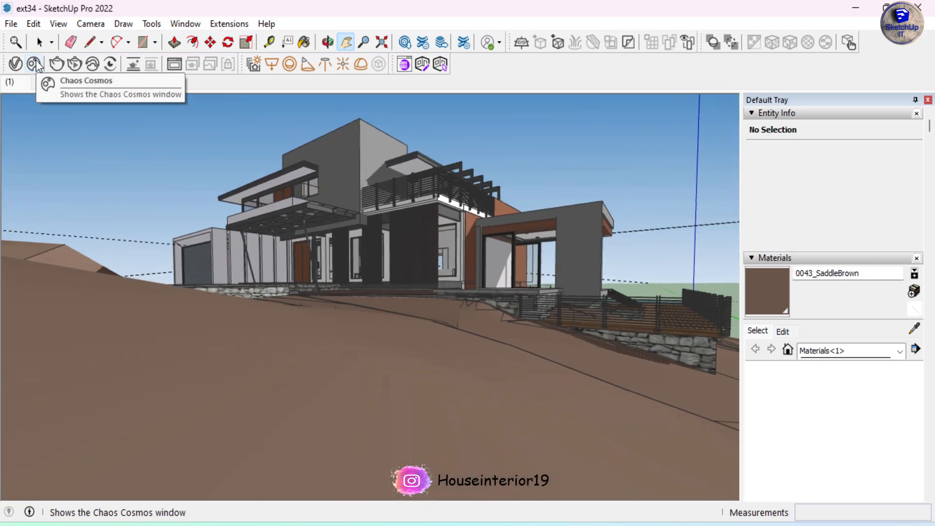
- Open the Chaos Cosmos asset browser and download the Date Palm 002 Spring model from the recently added assets
{"action": "left_click", "coordinate": [34, 64]}
{"action": "left_click_drag", "start_coordinate": [182, 13], "coordinate": [434, 15]}
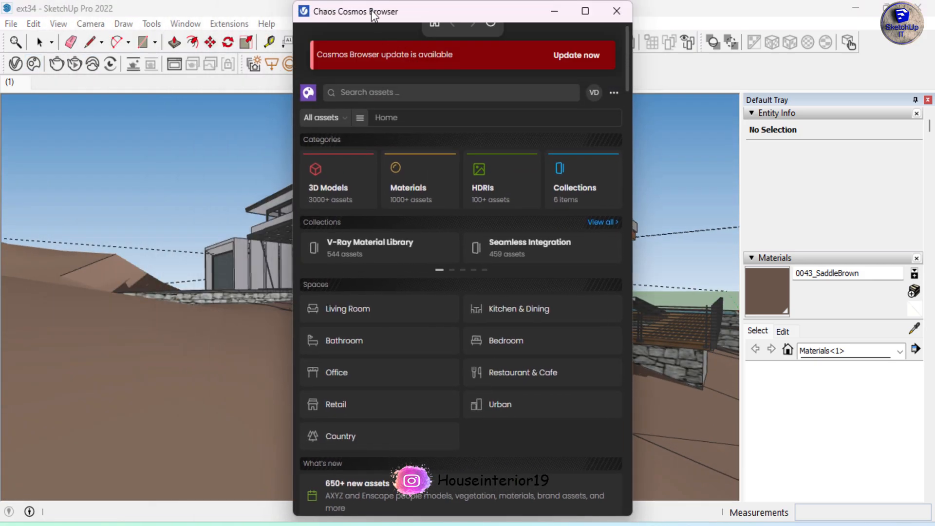
{"action": "scroll", "coordinate": [382, 314], "scroll_direction": "down", "scroll_amount": 10}
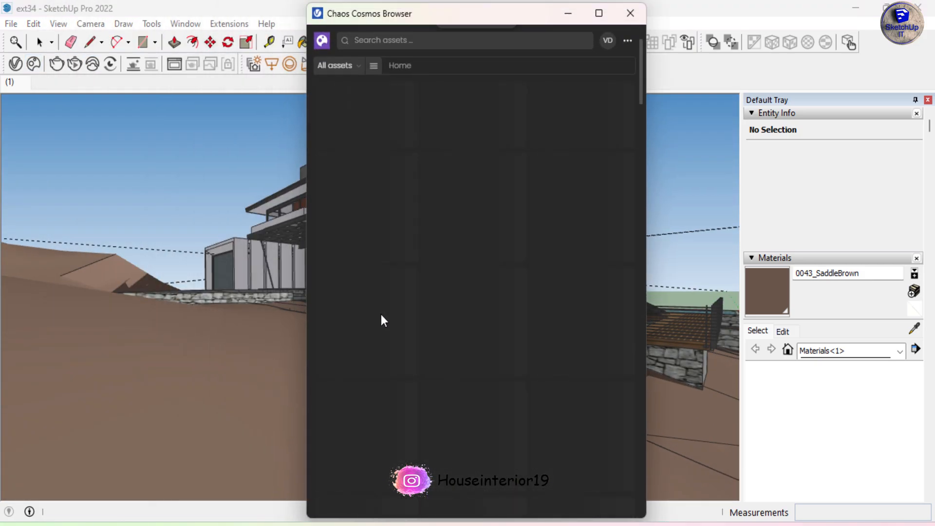
{"action": "scroll", "coordinate": [381, 313], "scroll_direction": "down", "scroll_amount": 7}
{"action": "scroll", "coordinate": [383, 319], "scroll_direction": "down", "scroll_amount": 15}
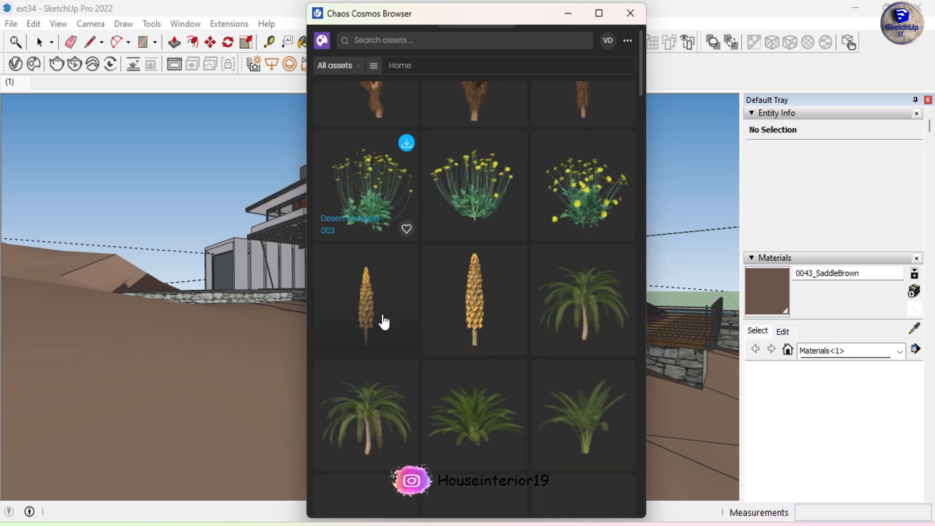
{"action": "scroll", "coordinate": [457, 288], "scroll_direction": "down", "scroll_amount": 15}
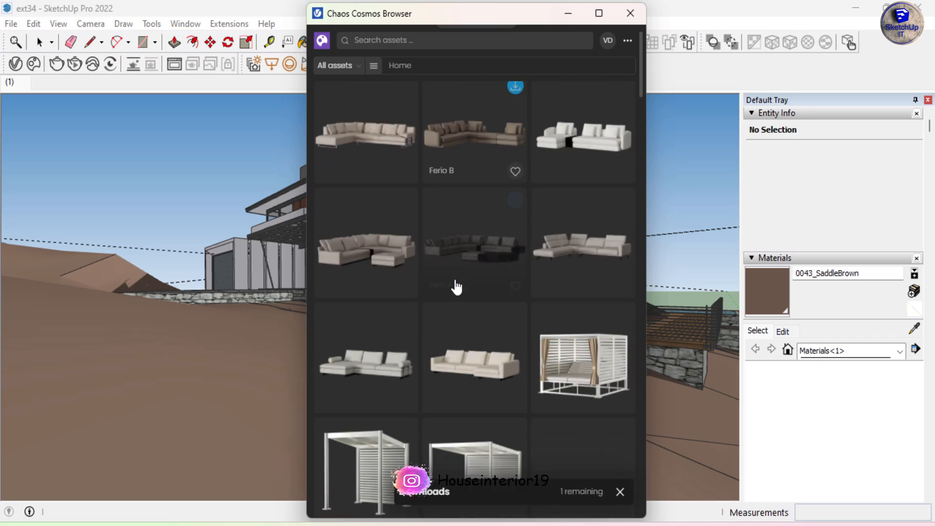
- Check the palm's download progress among the recently added assets, dismiss the downloads notice and return to the browser's categories
{"action": "scroll", "coordinate": [457, 287], "scroll_direction": "up", "scroll_amount": 15}
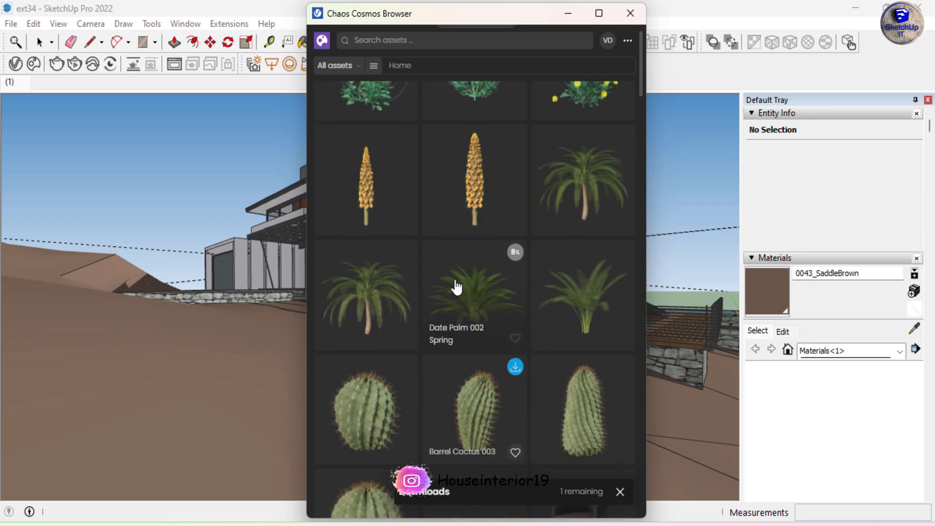
{"action": "scroll", "coordinate": [457, 288], "scroll_direction": "up", "scroll_amount": 1}
{"action": "scroll", "coordinate": [457, 287], "scroll_direction": "up", "scroll_amount": 4}
{"action": "scroll", "coordinate": [457, 287], "scroll_direction": "down", "scroll_amount": 4}
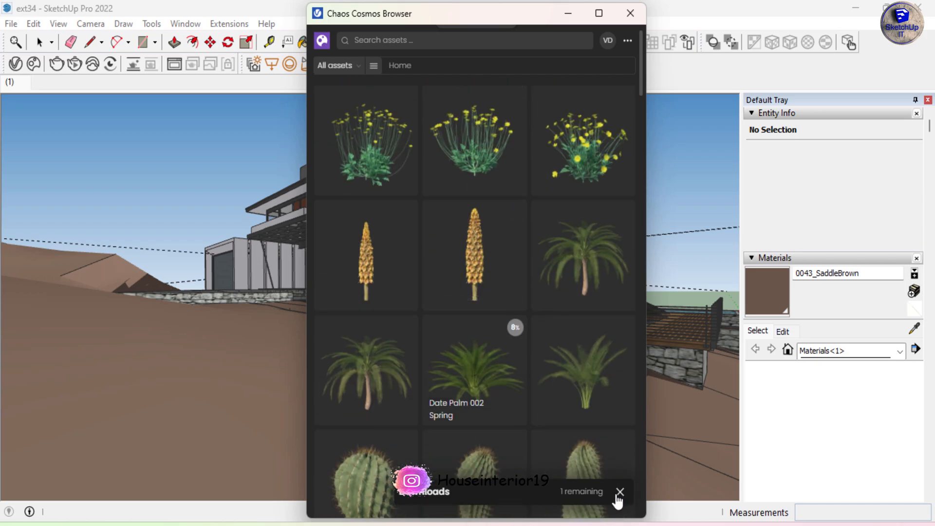
{"action": "left_click", "coordinate": [620, 491]}
{"action": "scroll", "coordinate": [411, 305], "scroll_direction": "up", "scroll_amount": 6}
{"action": "scroll", "coordinate": [411, 305], "scroll_direction": "down", "scroll_amount": 5}
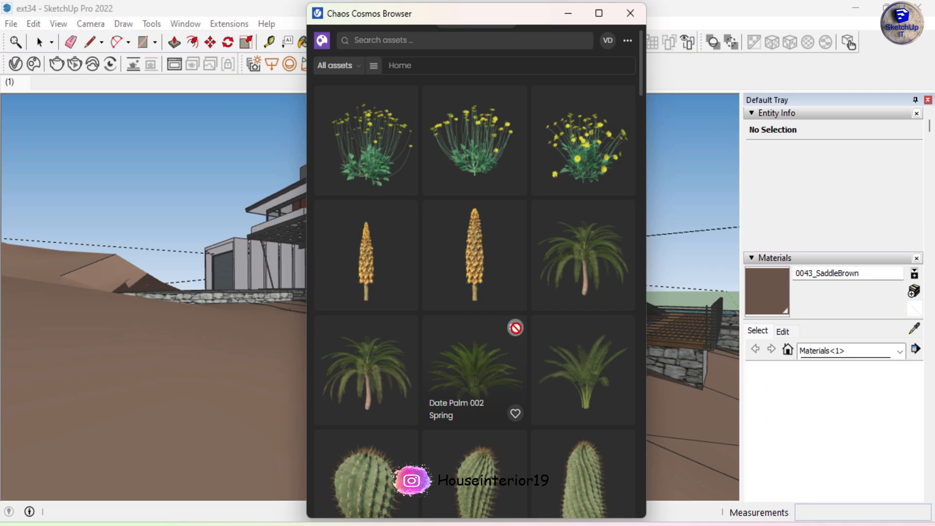
{"action": "scroll", "coordinate": [438, 317], "scroll_direction": "up", "scroll_amount": 10}
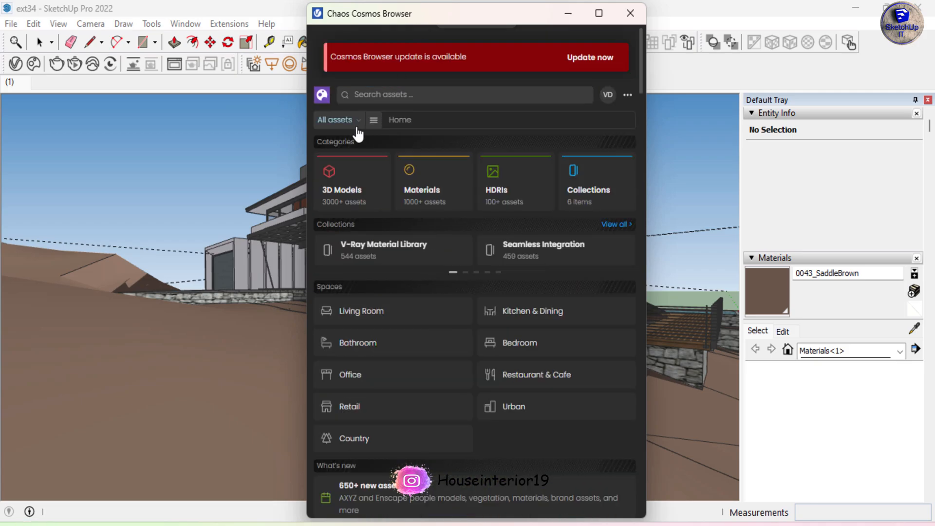
- Examine the already downloaded Cosmos assets and return to the browser's home page
{"action": "left_click", "coordinate": [356, 126]}
{"action": "left_click", "coordinate": [353, 162]}
{"action": "scroll", "coordinate": [489, 272], "scroll_direction": "down", "scroll_amount": 3}
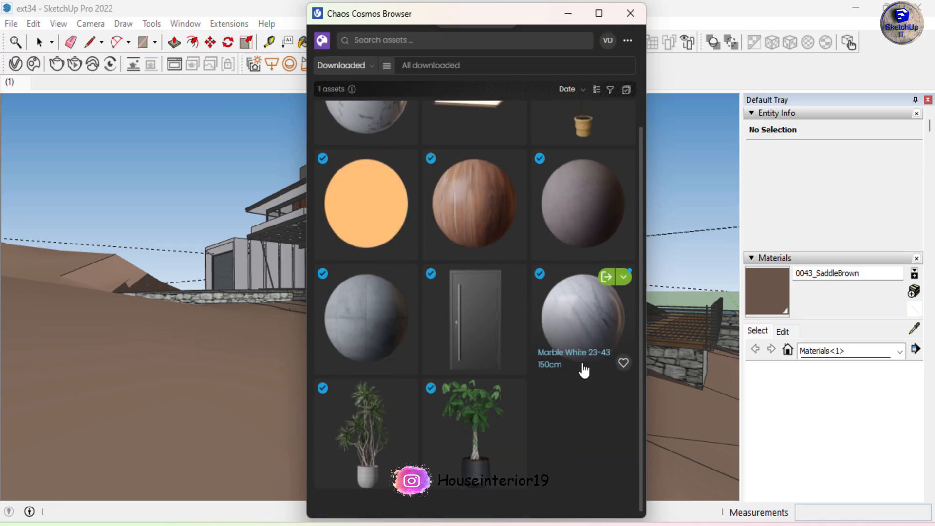
{"action": "scroll", "coordinate": [583, 365], "scroll_direction": "up", "scroll_amount": 3}
{"action": "left_click", "coordinate": [388, 120]}
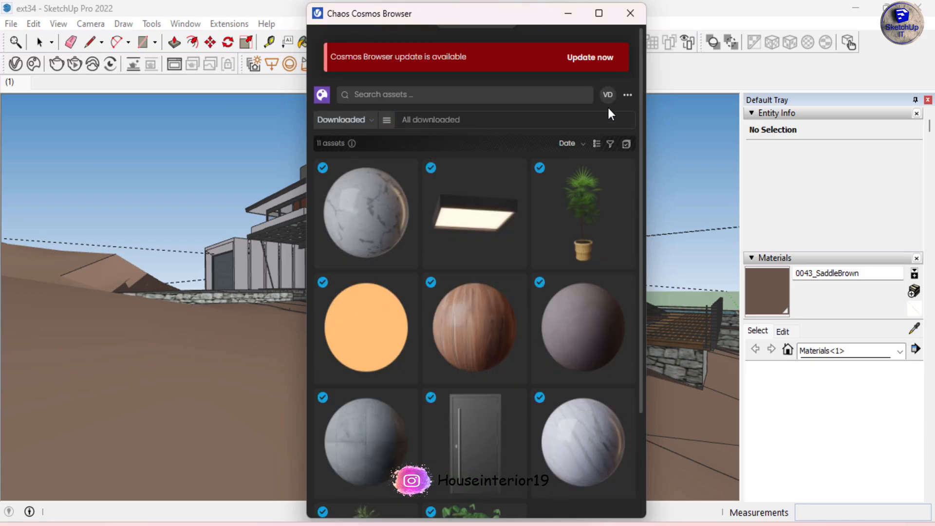
{"action": "left_click", "coordinate": [628, 95]}
{"action": "left_click", "coordinate": [322, 96]}
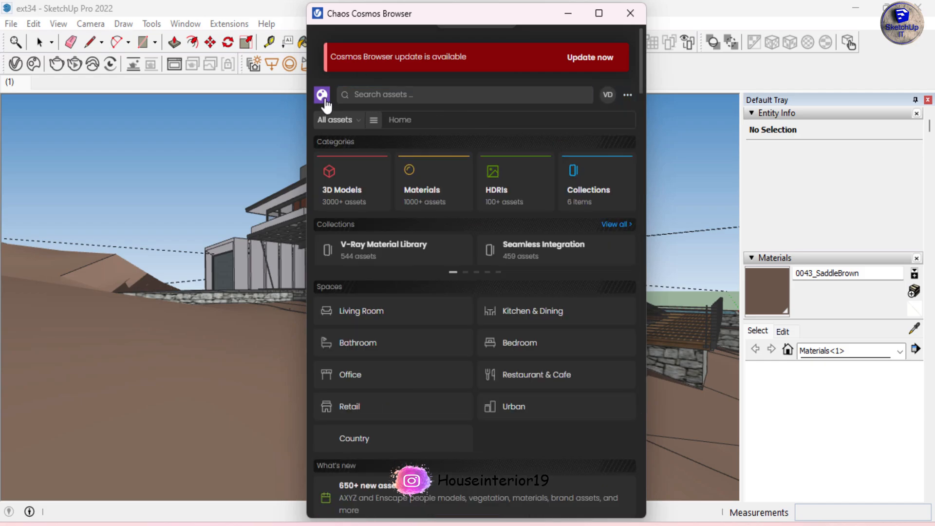
- Look through the downloaded assets once more, switch back to all assets and browse the recently added models
{"action": "scroll", "coordinate": [526, 263], "scroll_direction": "down", "scroll_amount": 5}
{"action": "scroll", "coordinate": [526, 263], "scroll_direction": "up", "scroll_amount": 5}
{"action": "left_click", "coordinate": [358, 120]}
{"action": "left_click", "coordinate": [351, 163]}
{"action": "scroll", "coordinate": [533, 240], "scroll_direction": "down", "scroll_amount": 3}
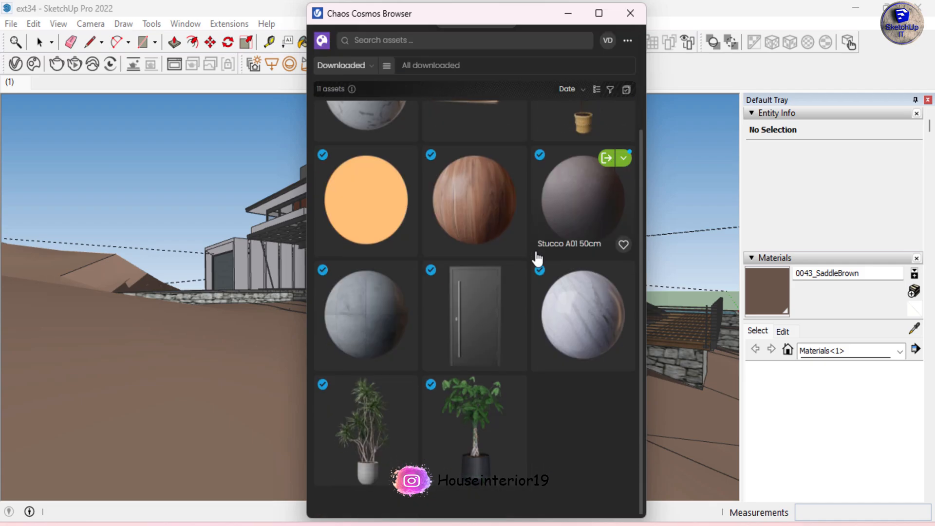
{"action": "scroll", "coordinate": [481, 209], "scroll_direction": "up", "scroll_amount": 3}
{"action": "left_click", "coordinate": [351, 120]}
{"action": "left_click", "coordinate": [336, 145]}
{"action": "scroll", "coordinate": [463, 297], "scroll_direction": "down", "scroll_amount": 15}
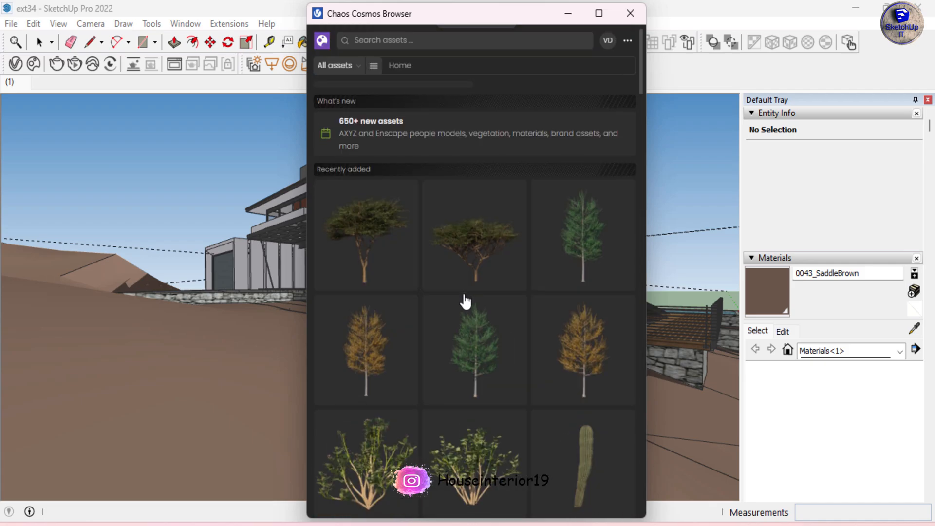
{"action": "scroll", "coordinate": [511, 312], "scroll_direction": "down", "scroll_amount": 1}
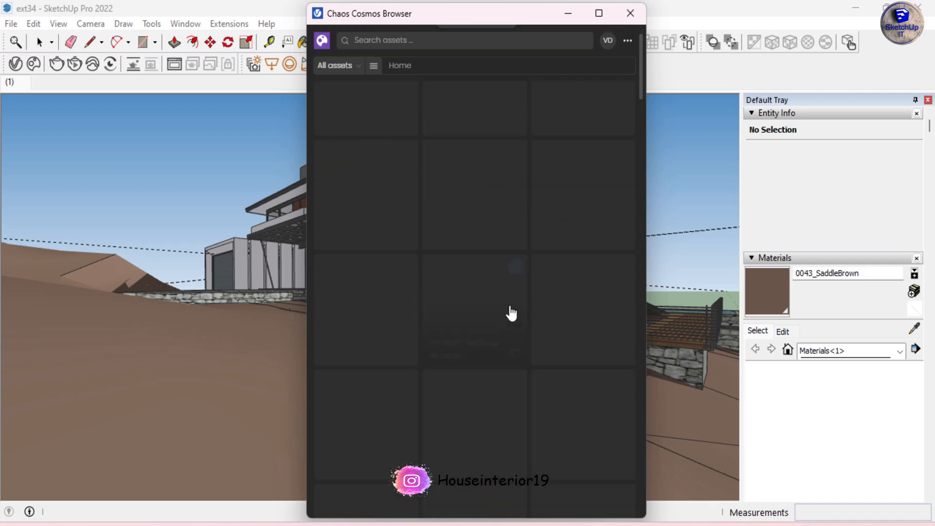
{"action": "scroll", "coordinate": [511, 314], "scroll_direction": "up", "scroll_amount": 15}
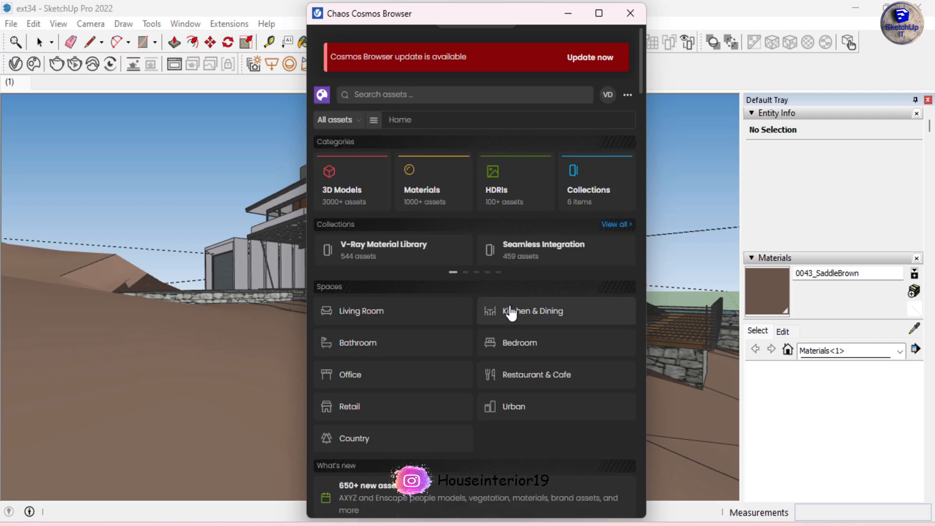
- Filter the 3D models to the Cars category under Vehicles and download Car 035
{"action": "left_click", "coordinate": [324, 192]}
{"action": "left_click", "coordinate": [373, 121]}
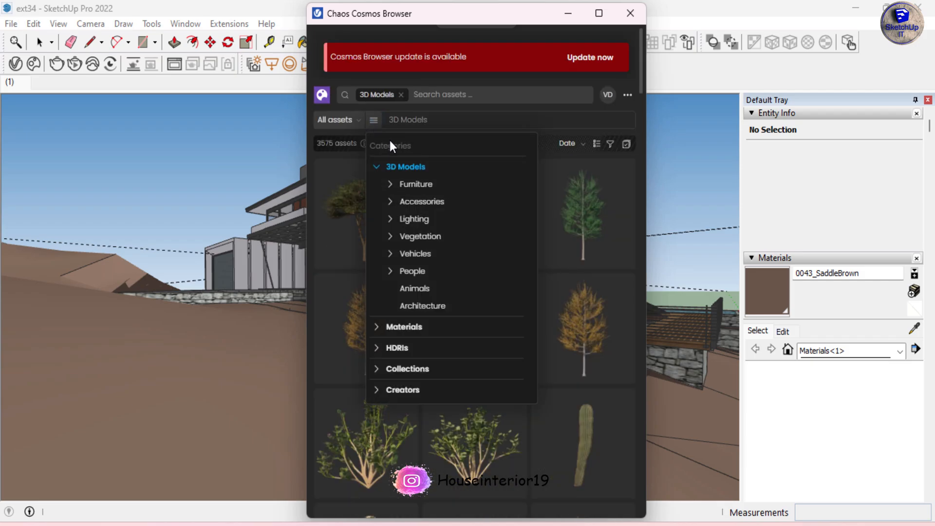
{"action": "left_click", "coordinate": [390, 256]}
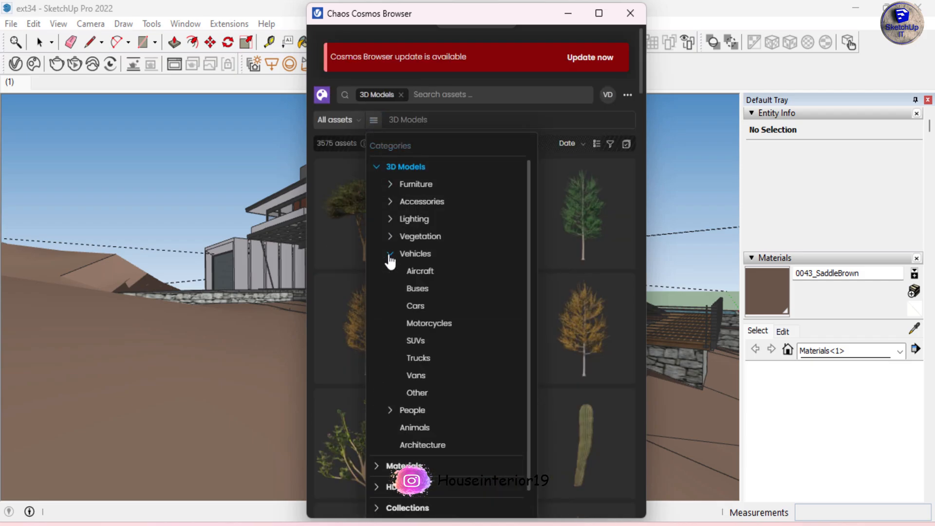
{"action": "left_click", "coordinate": [447, 308]}
{"action": "scroll", "coordinate": [551, 317], "scroll_direction": "down", "scroll_amount": 5}
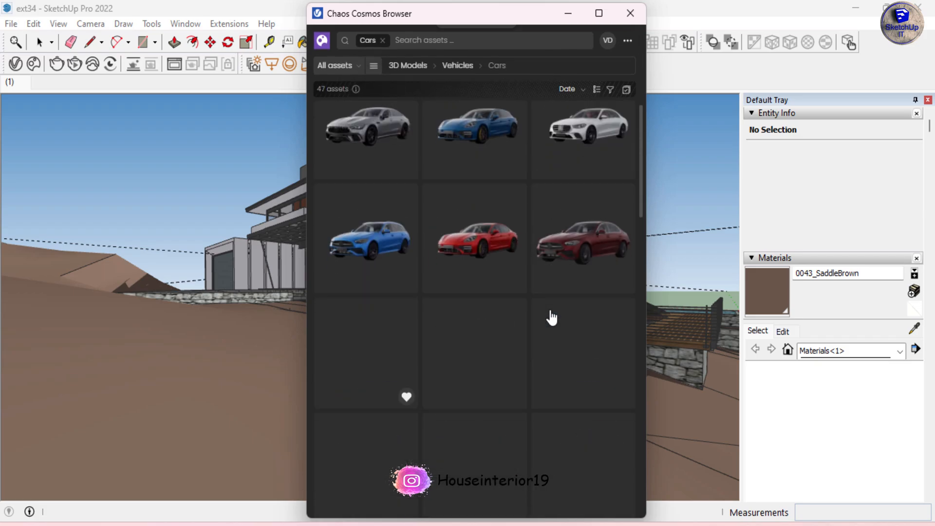
{"action": "scroll", "coordinate": [446, 181], "scroll_direction": "up", "scroll_amount": 2}
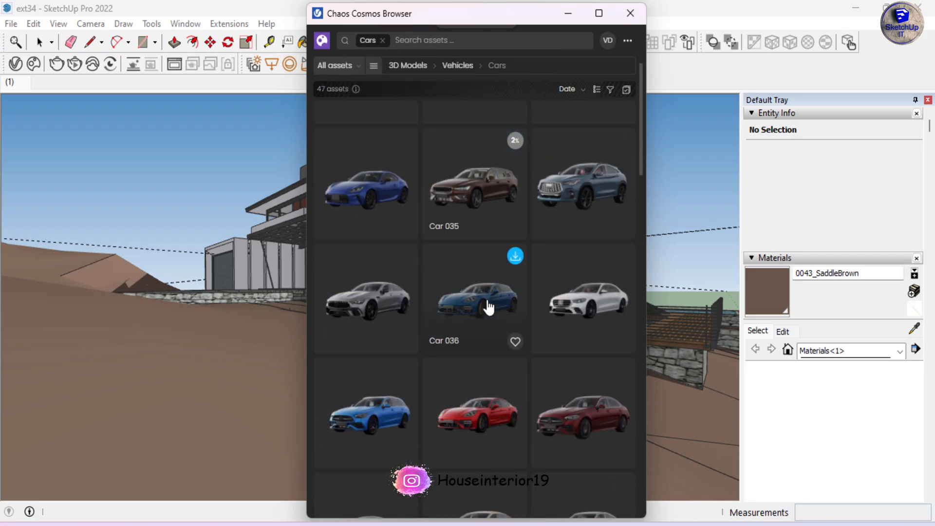
{"action": "mouse_move", "coordinate": [541, 172]}
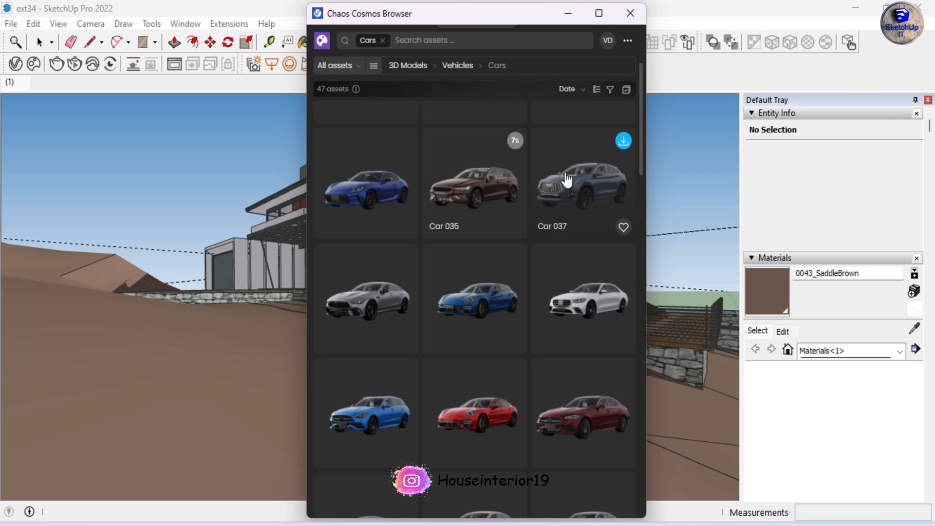
{"action": "scroll", "coordinate": [542, 278], "scroll_direction": "down", "scroll_amount": 5}
{"action": "scroll", "coordinate": [543, 277], "scroll_direction": "up", "scroll_amount": 8}
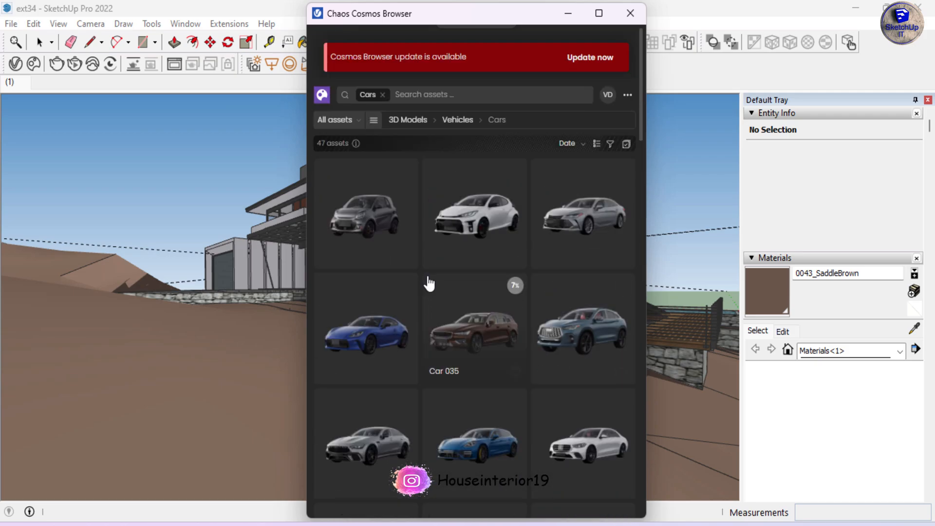
- Clear the Cars filter and list the Flowers, grass & rocks category under Vegetation
{"action": "left_click", "coordinate": [383, 94]}
{"action": "left_click", "coordinate": [374, 119]}
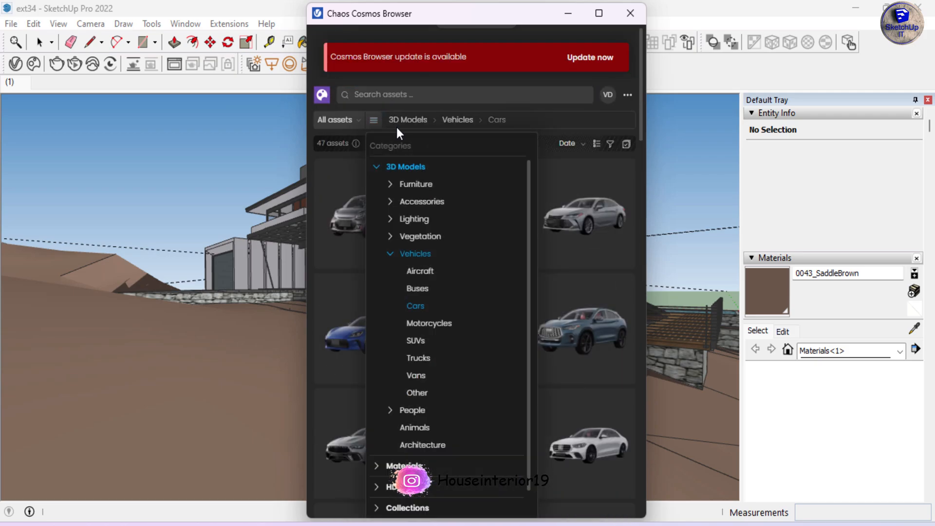
{"action": "left_click", "coordinate": [390, 185]}
{"action": "left_click", "coordinate": [390, 185]}
{"action": "left_click", "coordinate": [391, 237]}
{"action": "left_click", "coordinate": [417, 254]}
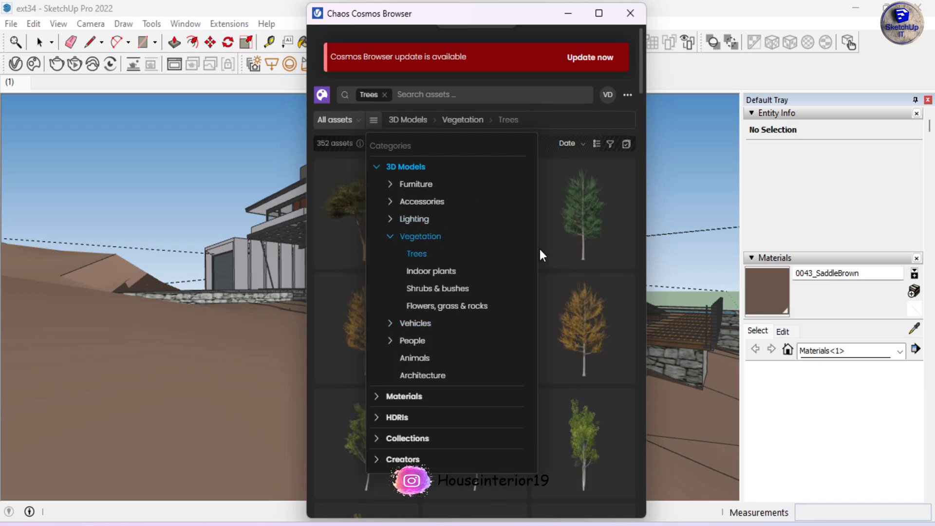
{"action": "left_click", "coordinate": [447, 306]}
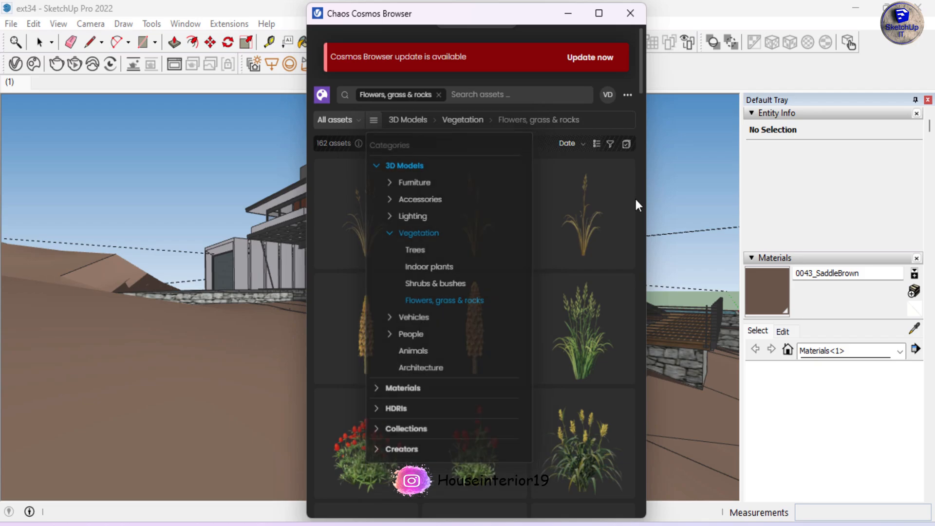
- Browse the grass, flower and rock models and download rocks, including Rock Jagged 001
{"action": "scroll", "coordinate": [633, 205], "scroll_direction": "down", "scroll_amount": 10}
{"action": "scroll", "coordinate": [613, 373], "scroll_direction": "down", "scroll_amount": 10}
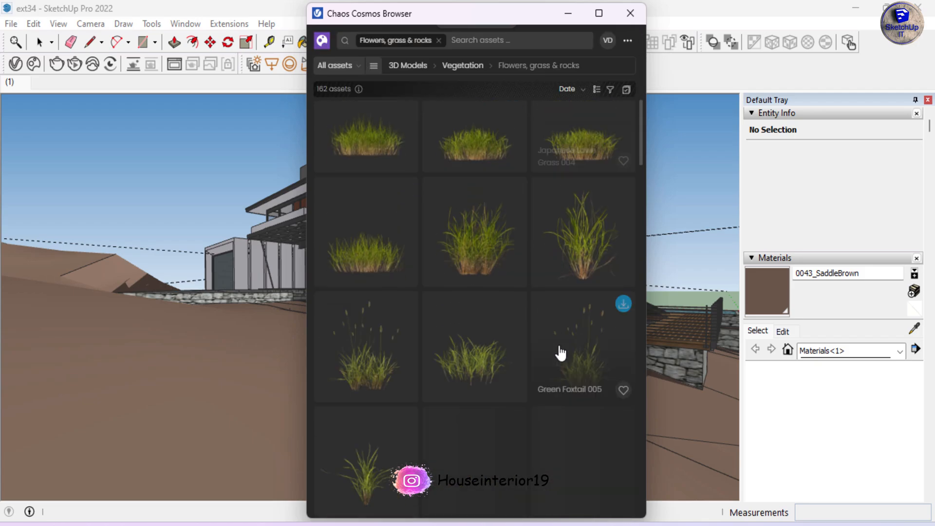
{"action": "scroll", "coordinate": [543, 385], "scroll_direction": "down", "scroll_amount": 5}
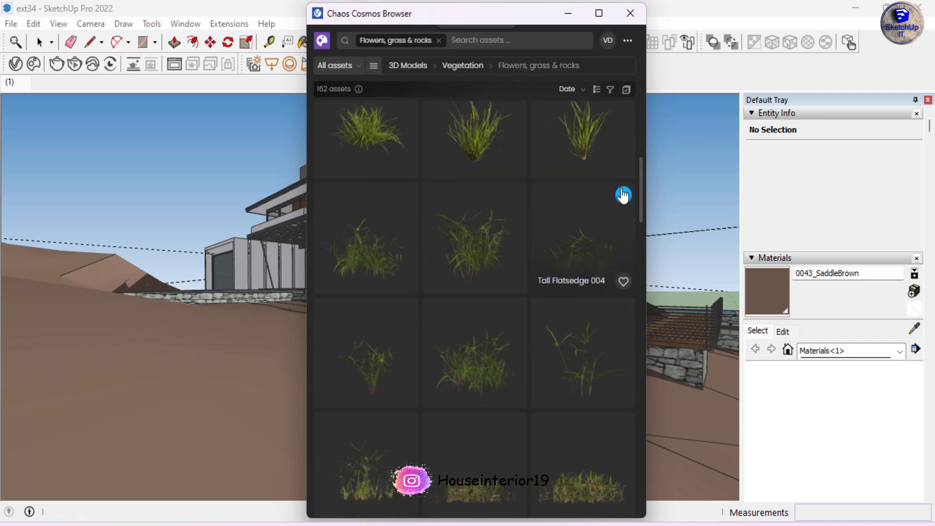
{"action": "scroll", "coordinate": [483, 373], "scroll_direction": "down", "scroll_amount": 15}
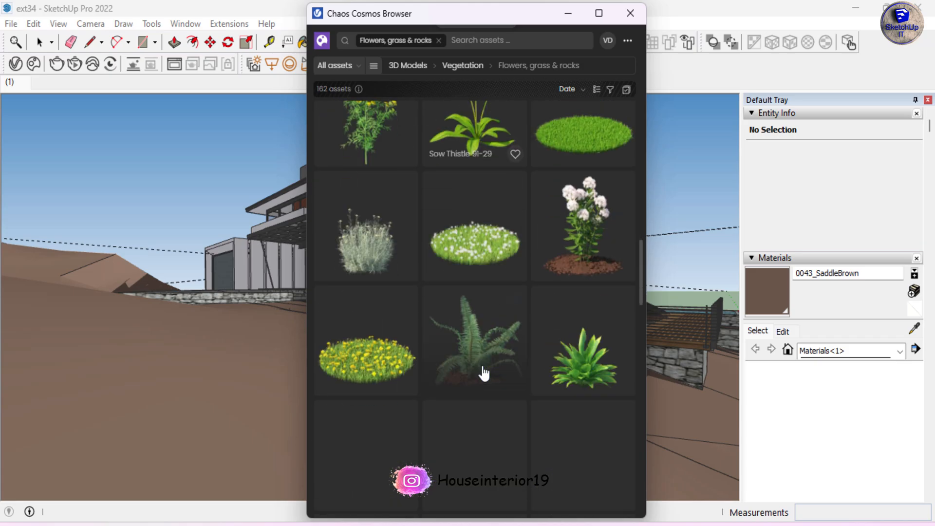
{"action": "scroll", "coordinate": [405, 307], "scroll_direction": "down", "scroll_amount": 7}
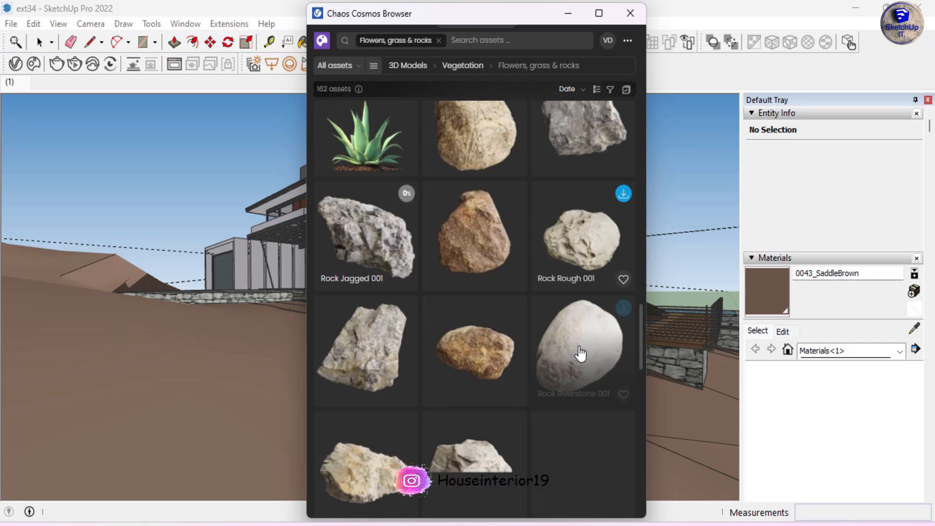
{"action": "left_click", "coordinate": [624, 171]}
{"action": "scroll", "coordinate": [512, 341], "scroll_direction": "down", "scroll_amount": 5}
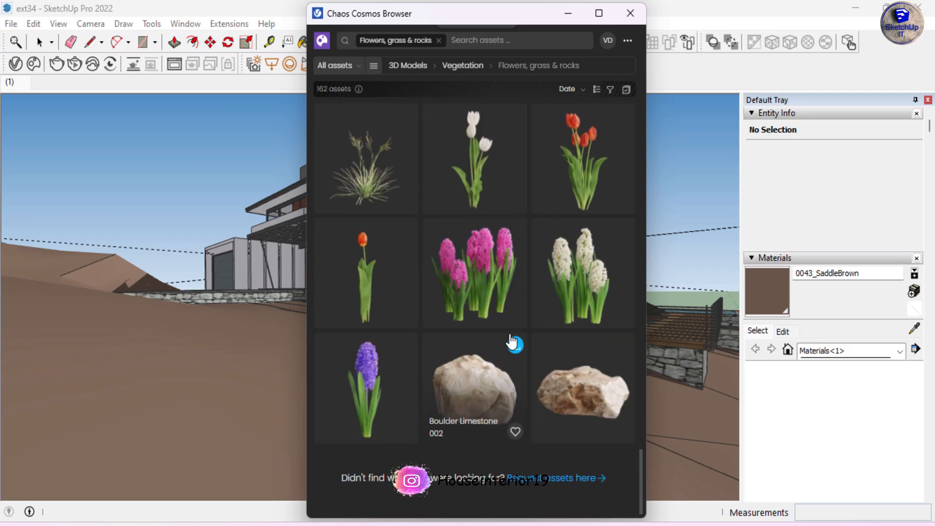
- Import a rock model and place several copies across the bare slope in front of the house
{"action": "scroll", "coordinate": [512, 351], "scroll_direction": "up", "scroll_amount": 15}
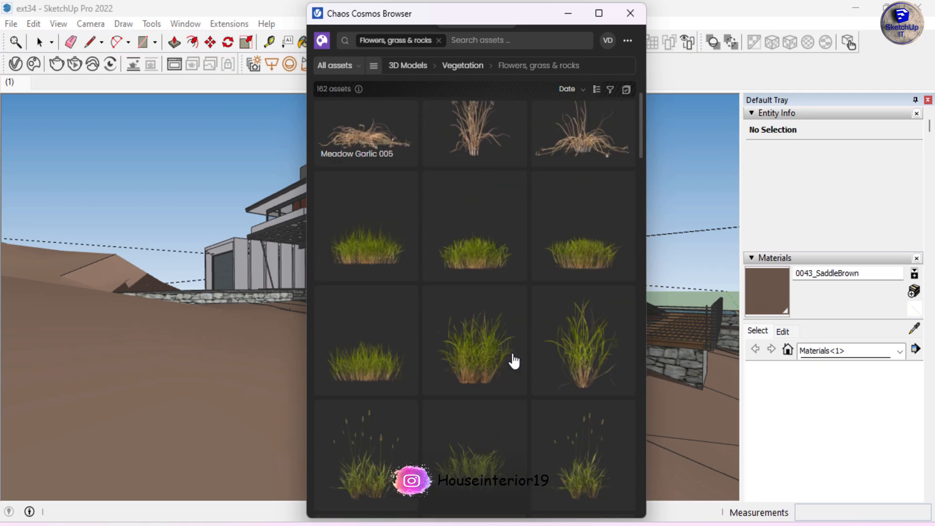
{"action": "scroll", "coordinate": [512, 357], "scroll_direction": "up", "scroll_amount": 5}
{"action": "scroll", "coordinate": [513, 357], "scroll_direction": "down", "scroll_amount": 4}
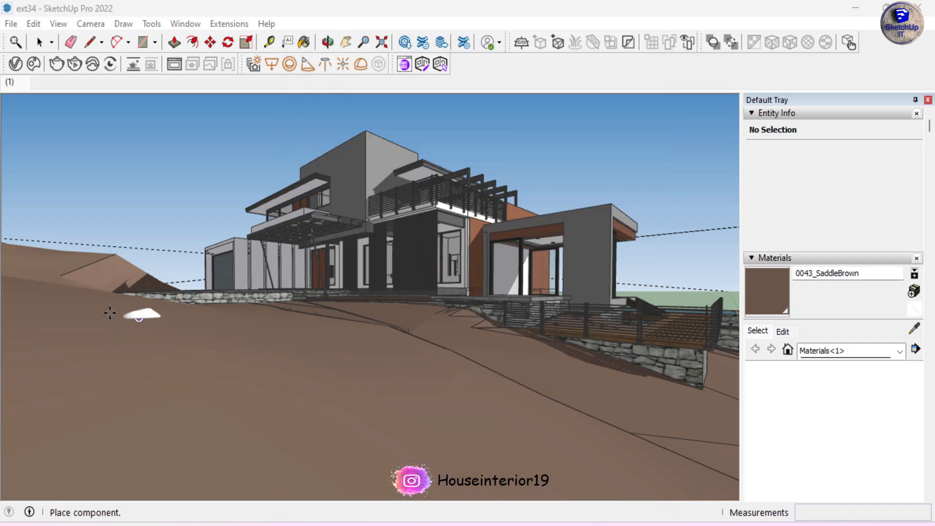
{"action": "left_click", "coordinate": [72, 306]}
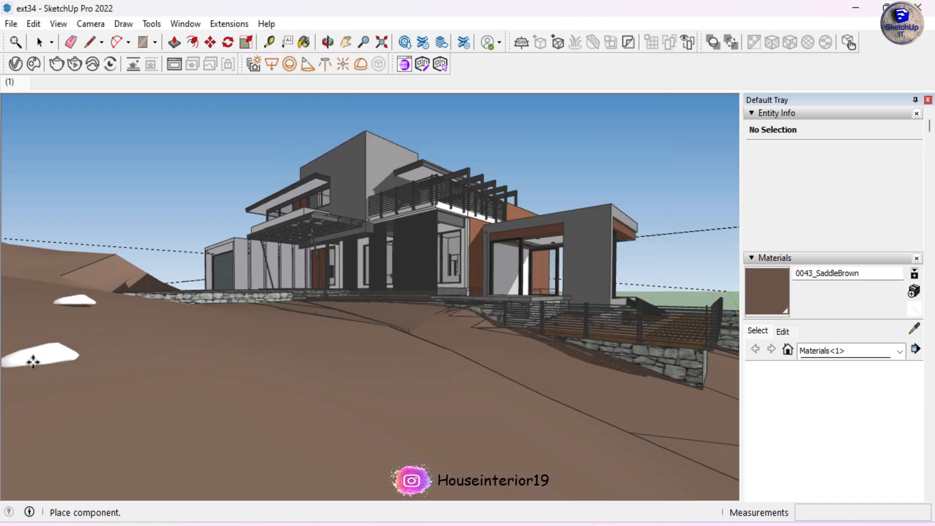
{"action": "left_click", "coordinate": [32, 361]}
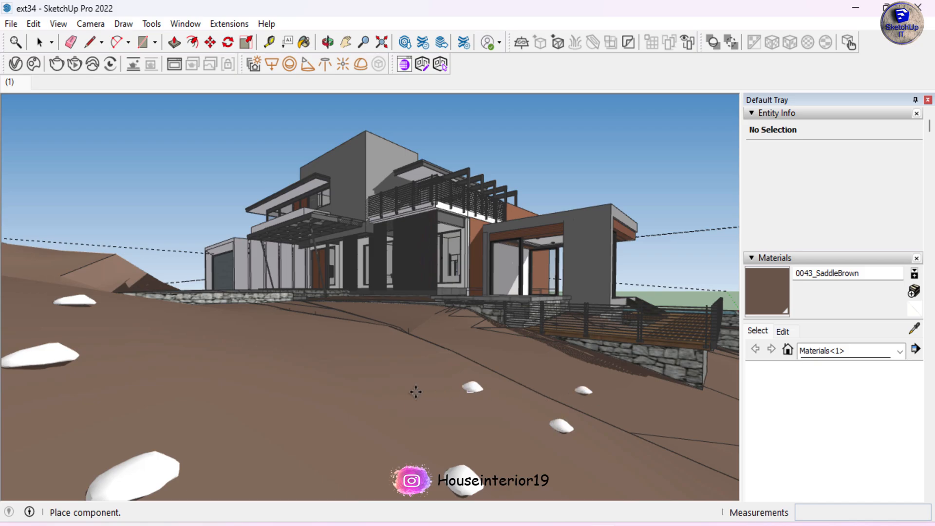
{"action": "key", "text": "Escape"}
- Look through the grass, flower and rock models in the Flowers, grass & rocks category
{"action": "scroll", "coordinate": [516, 245], "scroll_direction": "down", "scroll_amount": 12}
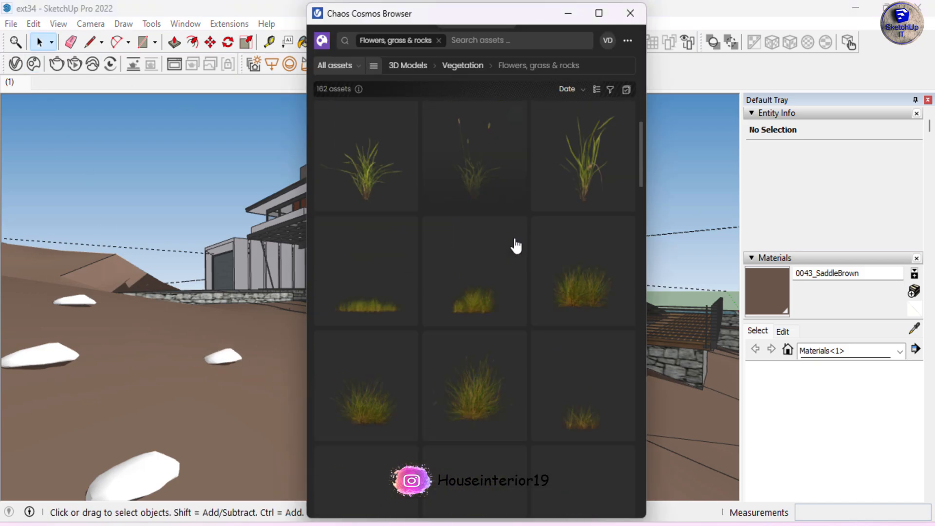
{"action": "scroll", "coordinate": [516, 245], "scroll_direction": "down", "scroll_amount": 8}
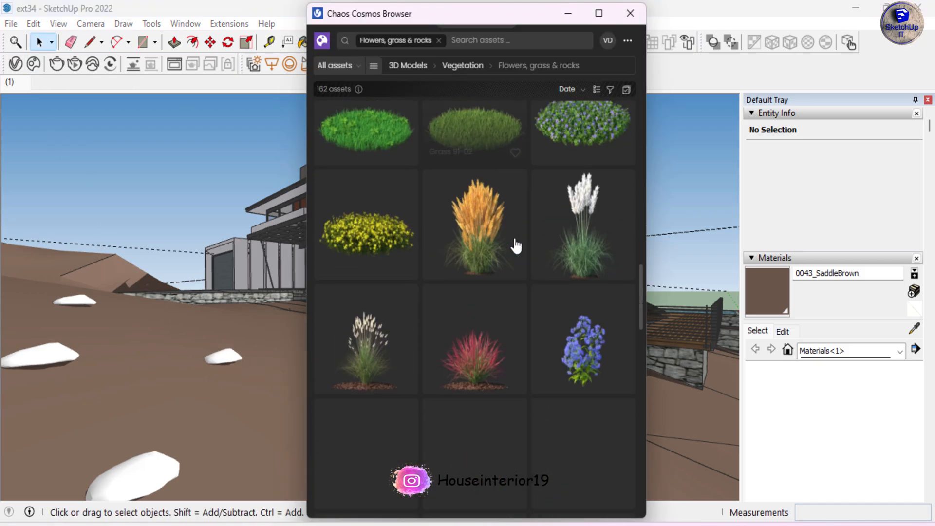
{"action": "scroll", "coordinate": [515, 245], "scroll_direction": "up", "scroll_amount": 5}
{"action": "scroll", "coordinate": [516, 245], "scroll_direction": "up", "scroll_amount": 15}
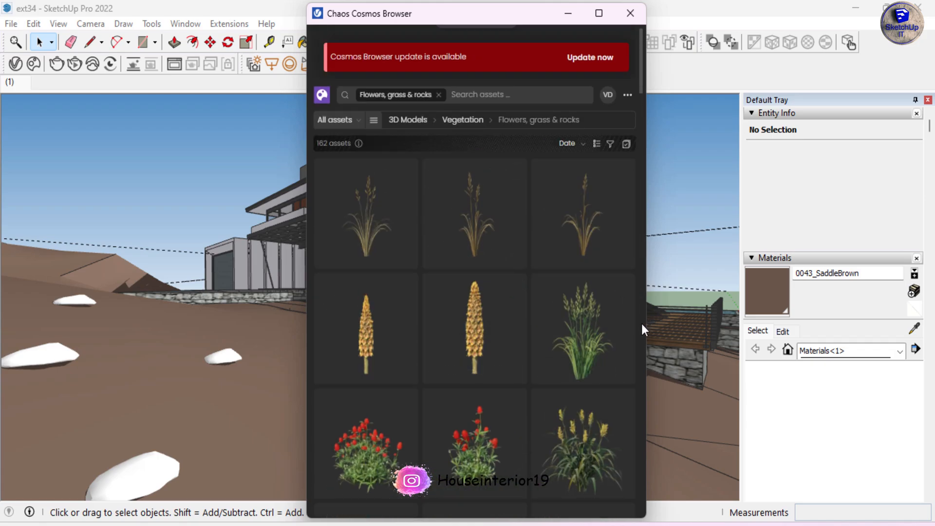
{"action": "scroll", "coordinate": [642, 323], "scroll_direction": "down", "scroll_amount": 10}
{"action": "scroll", "coordinate": [641, 323], "scroll_direction": "down", "scroll_amount": 10}
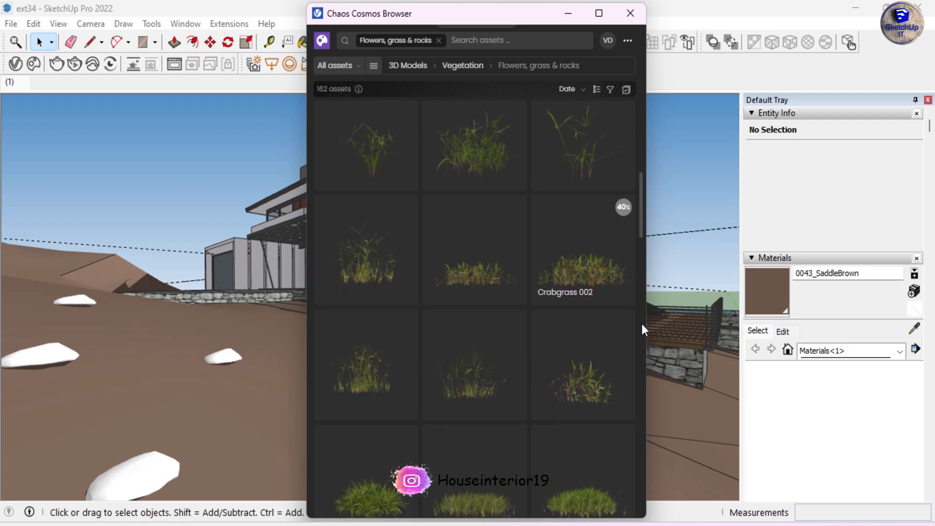
- Restrict the asset listing to downloaded items and widen the category to all 3D Models
{"action": "left_click", "coordinate": [364, 66]}
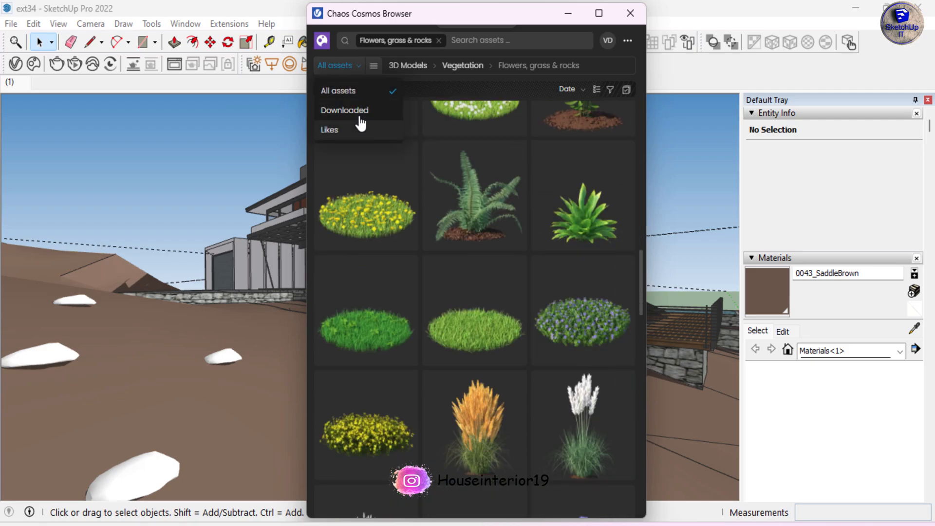
{"action": "left_click", "coordinate": [359, 112]}
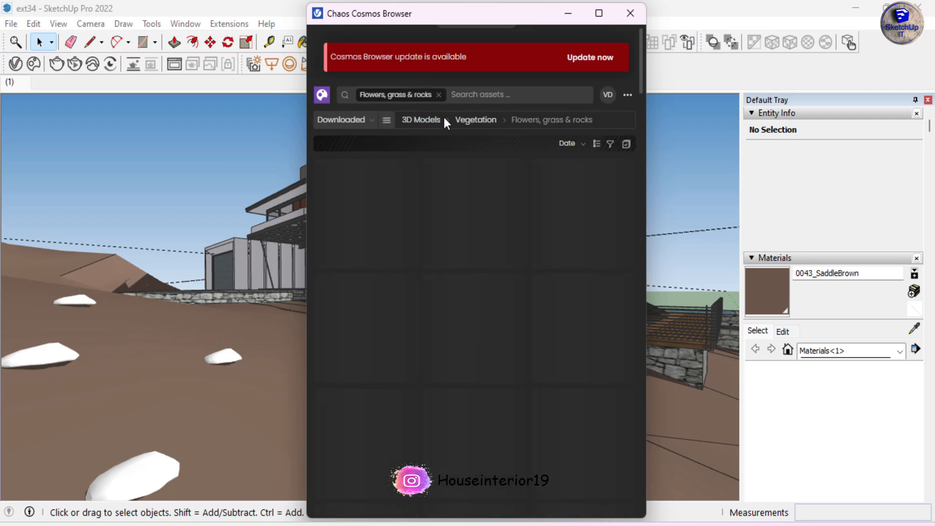
{"action": "left_click", "coordinate": [388, 120]}
{"action": "left_click", "coordinate": [424, 168]}
{"action": "left_click", "coordinate": [387, 120]}
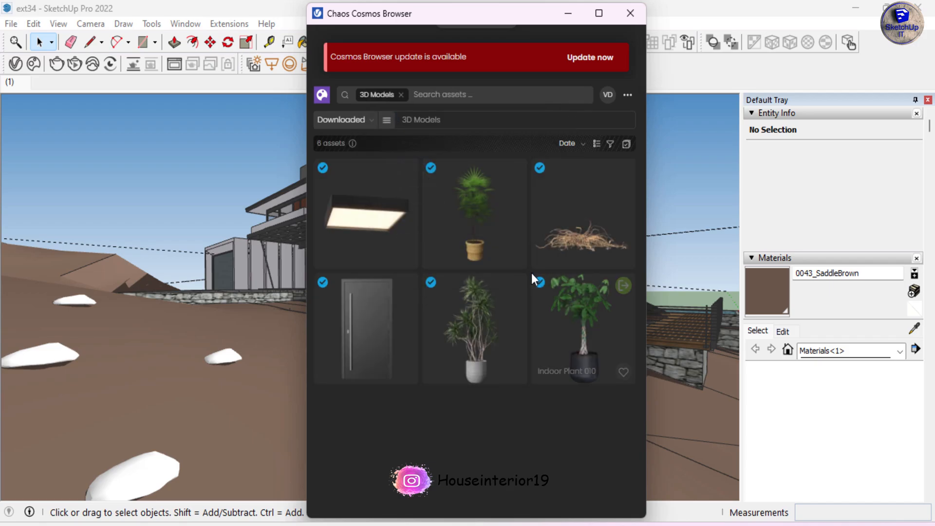
{"action": "left_click", "coordinate": [401, 95]}
{"action": "left_click", "coordinate": [355, 120]}
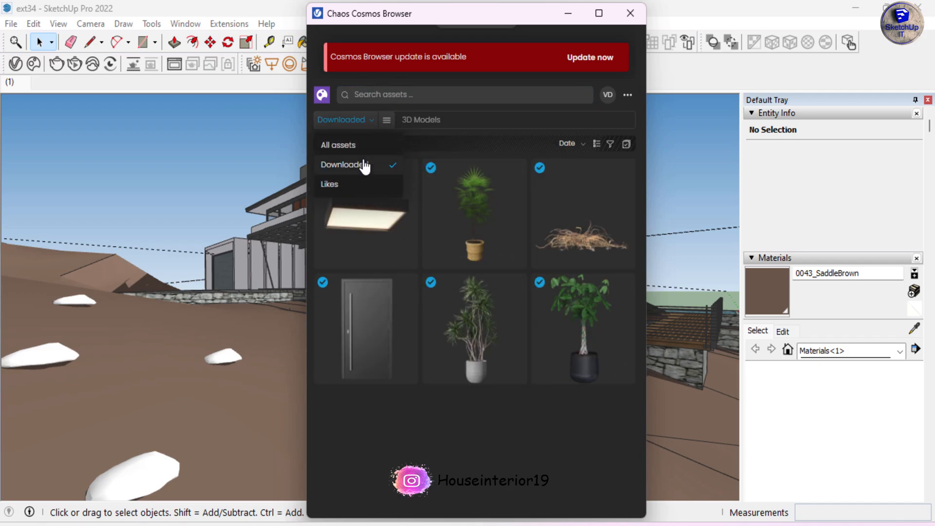
{"action": "left_click", "coordinate": [363, 163]}
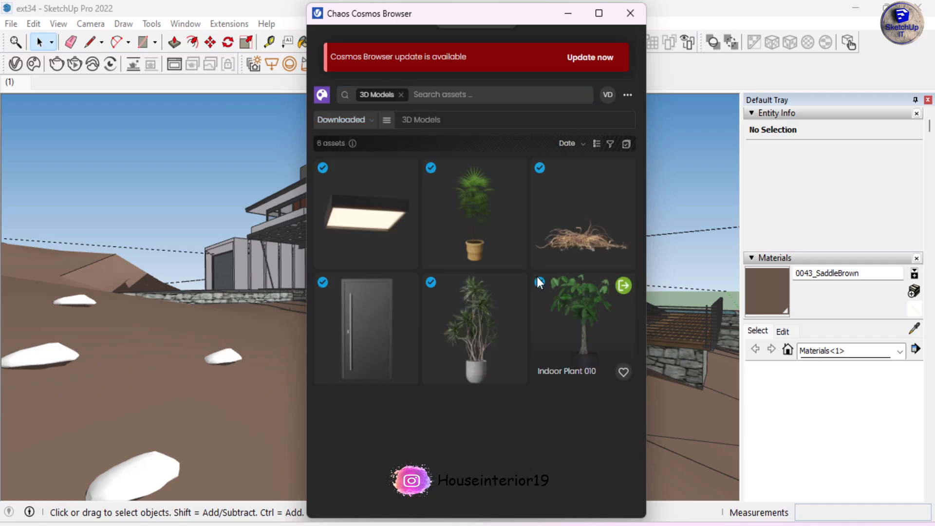
- Return to the asset browser's home page and list the collections, restricted to downloaded items
{"action": "left_click", "coordinate": [322, 95]}
{"action": "left_click", "coordinate": [373, 120]}
{"action": "left_click", "coordinate": [374, 121]}
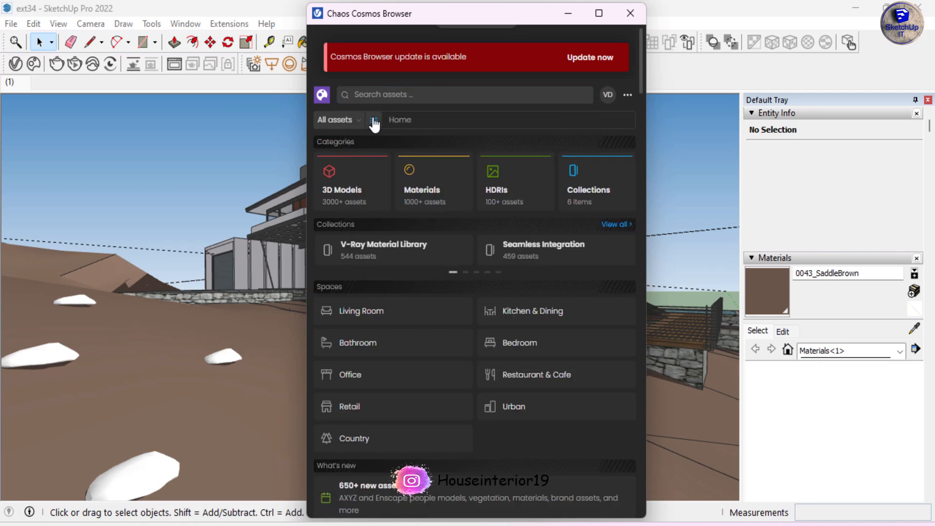
{"action": "left_click", "coordinate": [620, 227]}
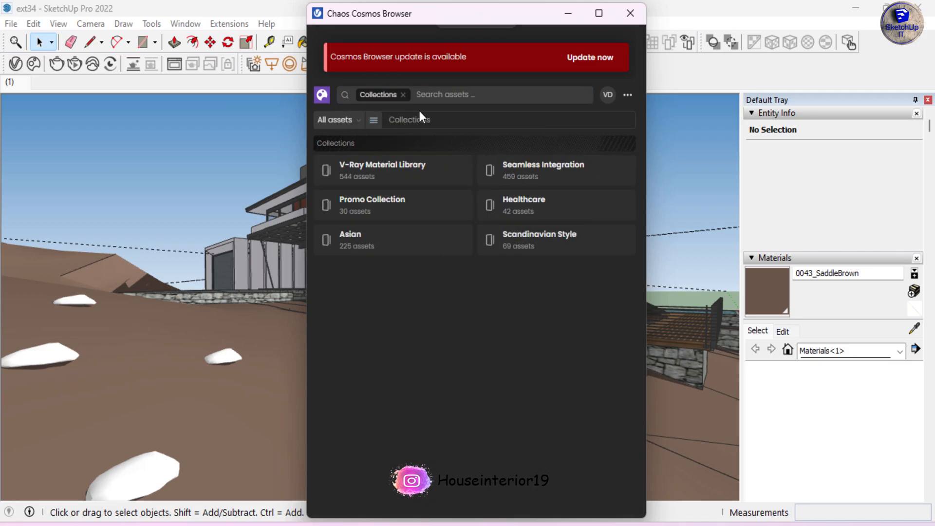
{"action": "left_click", "coordinate": [363, 121]}
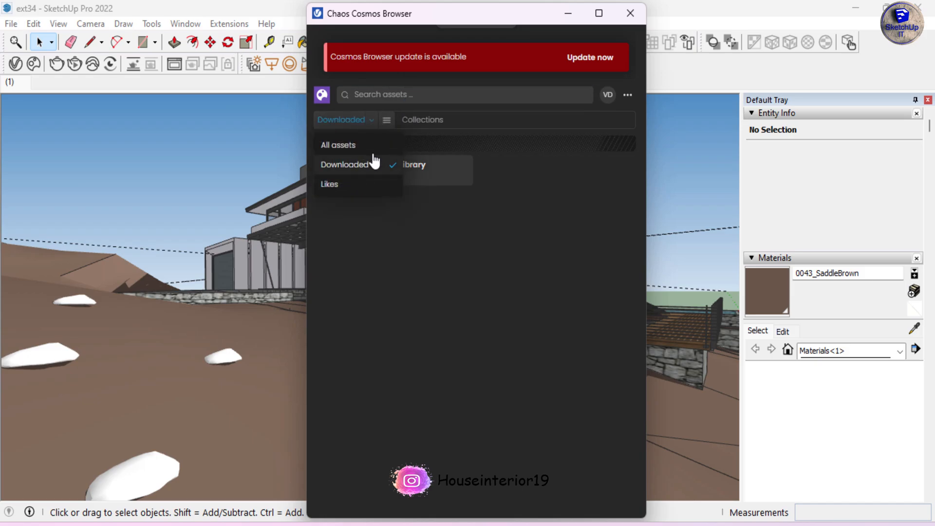
{"action": "left_click", "coordinate": [375, 159]}
- View the downloaded materials of the V-Ray Material Library collection and switch its listing back to all assets
{"action": "left_click", "coordinate": [403, 95]}
{"action": "left_click", "coordinate": [371, 121]}
{"action": "left_click", "coordinate": [335, 164]}
{"action": "left_click", "coordinate": [393, 171]}
{"action": "left_click", "coordinate": [341, 120]}
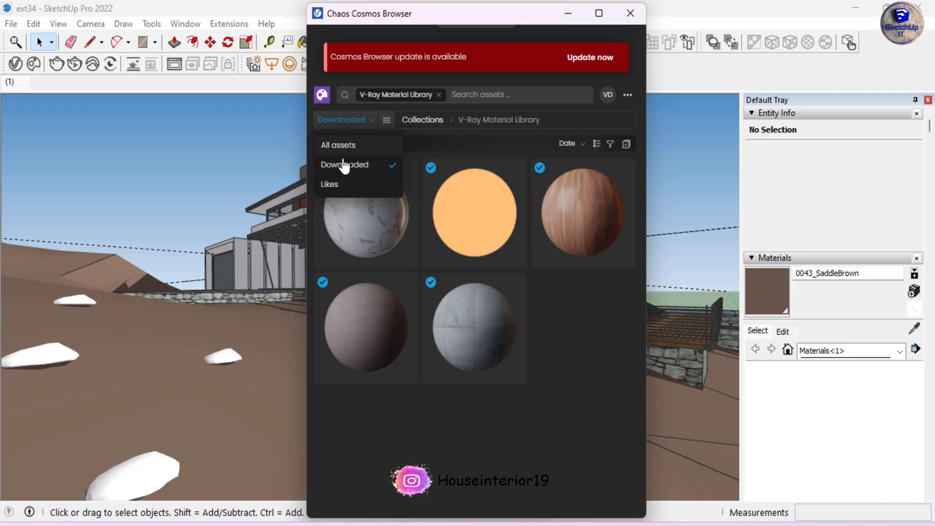
{"action": "left_click", "coordinate": [335, 145]}
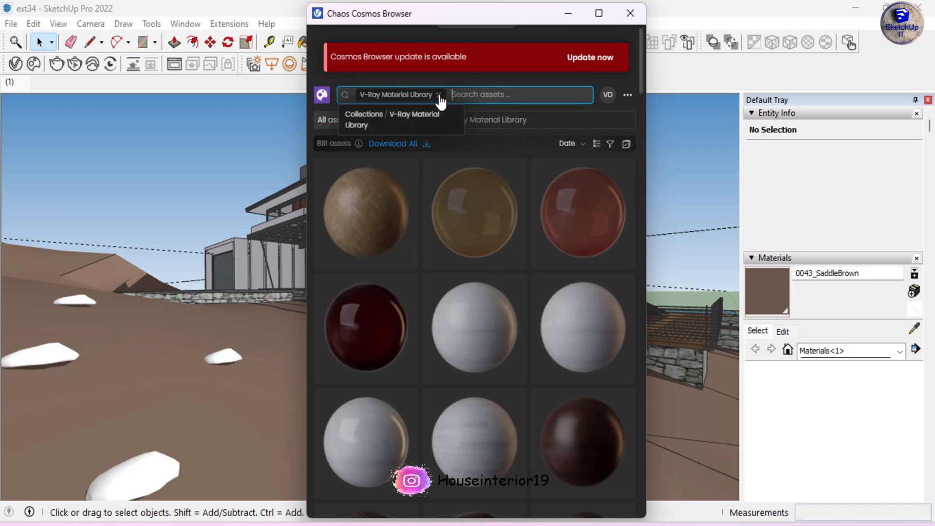
- Clear the V-Ray Material Library filter and return to the asset browser's home page
{"action": "left_click", "coordinate": [439, 94]}
{"action": "left_click", "coordinate": [608, 96]}
{"action": "left_click", "coordinate": [628, 96]}
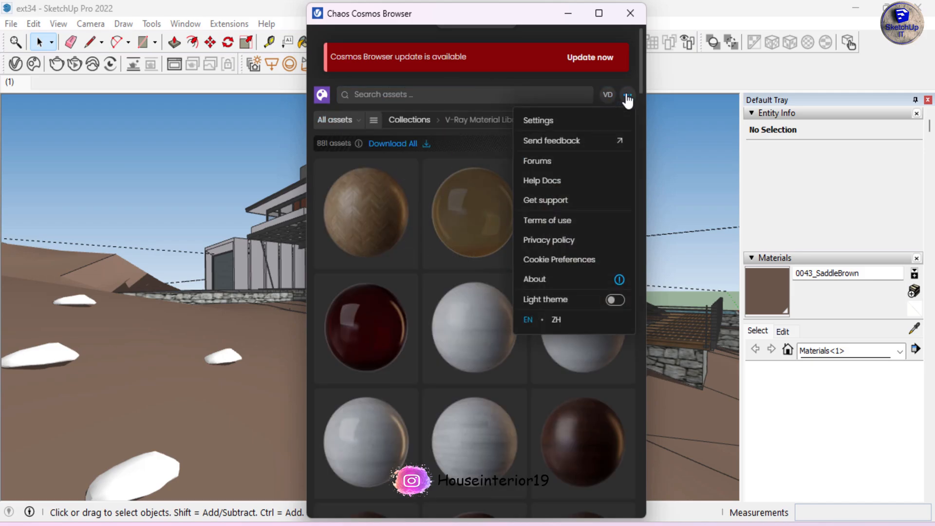
{"action": "left_click", "coordinate": [628, 97]}
{"action": "left_click", "coordinate": [318, 100]}
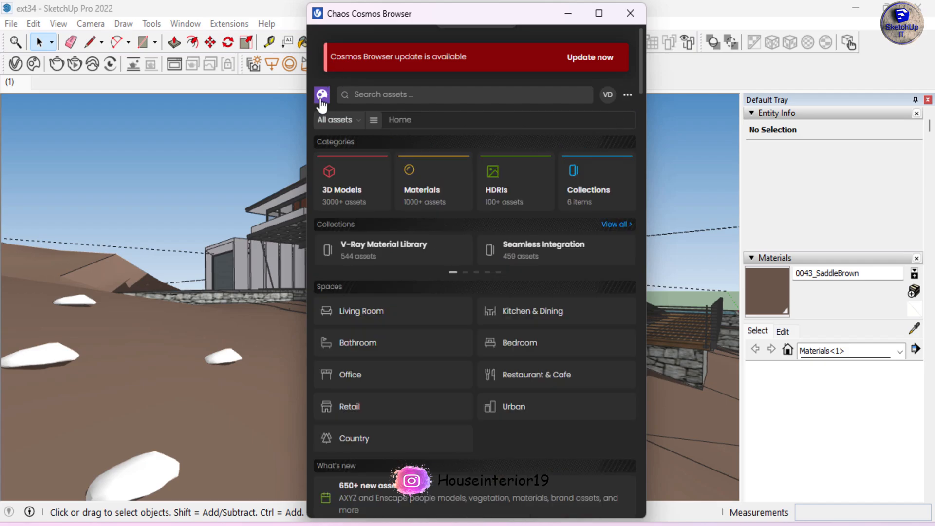
- Browse the featured assets on the home page and try to download Date Palm 002 Spring
{"action": "scroll", "coordinate": [469, 382], "scroll_direction": "down", "scroll_amount": 10}
{"action": "scroll", "coordinate": [550, 348], "scroll_direction": "down", "scroll_amount": 5}
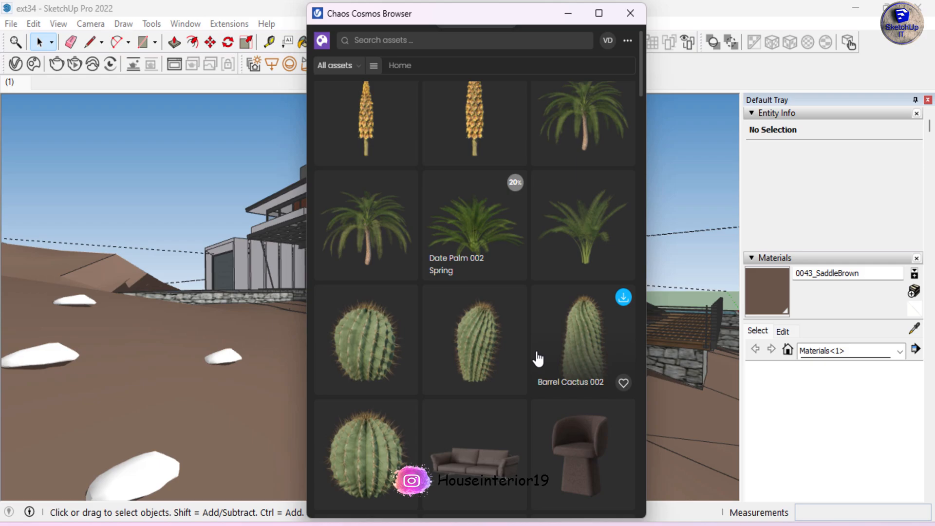
{"action": "scroll", "coordinate": [533, 423], "scroll_direction": "down", "scroll_amount": 5}
{"action": "scroll", "coordinate": [476, 355], "scroll_direction": "up", "scroll_amount": 15}
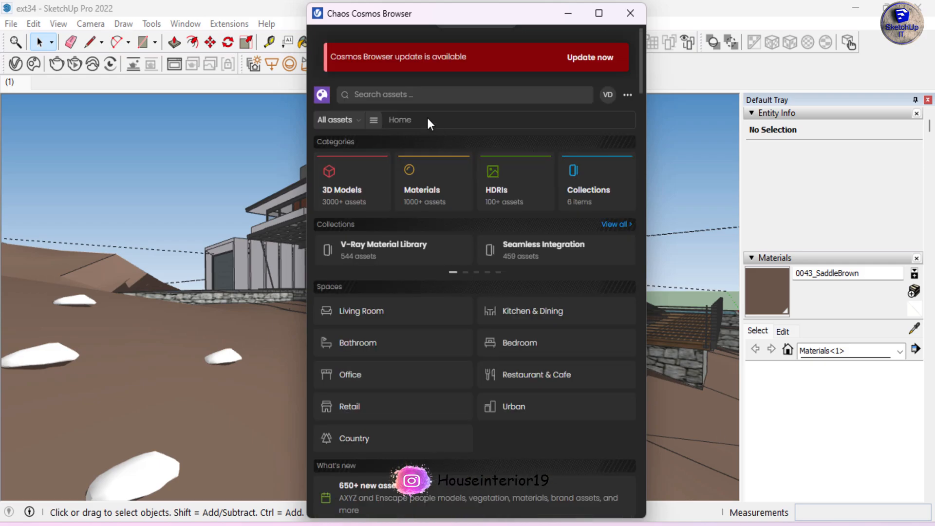
- Search all assets for "plant" and browse the potted plants, flowers and shrubs
{"action": "left_click", "coordinate": [365, 94]}
{"action": "left_click", "coordinate": [362, 162]}
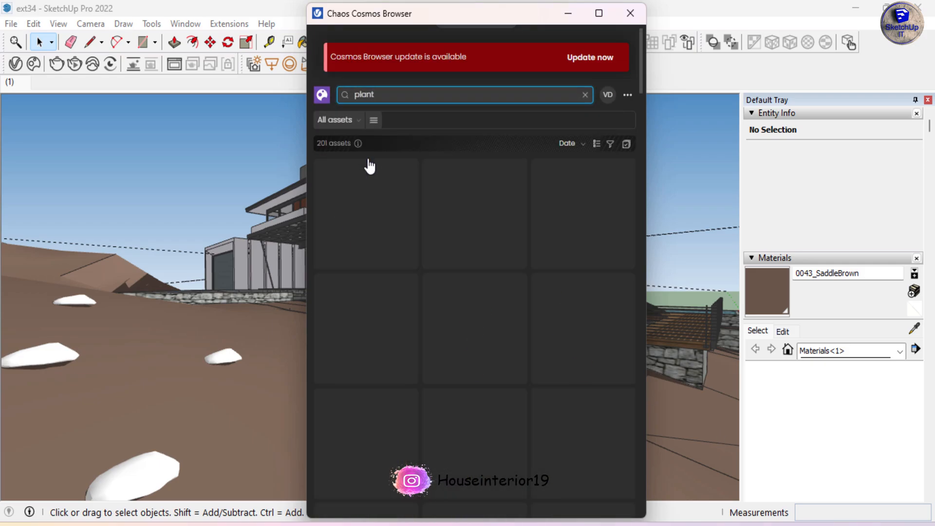
{"action": "scroll", "coordinate": [545, 298], "scroll_direction": "down", "scroll_amount": 10}
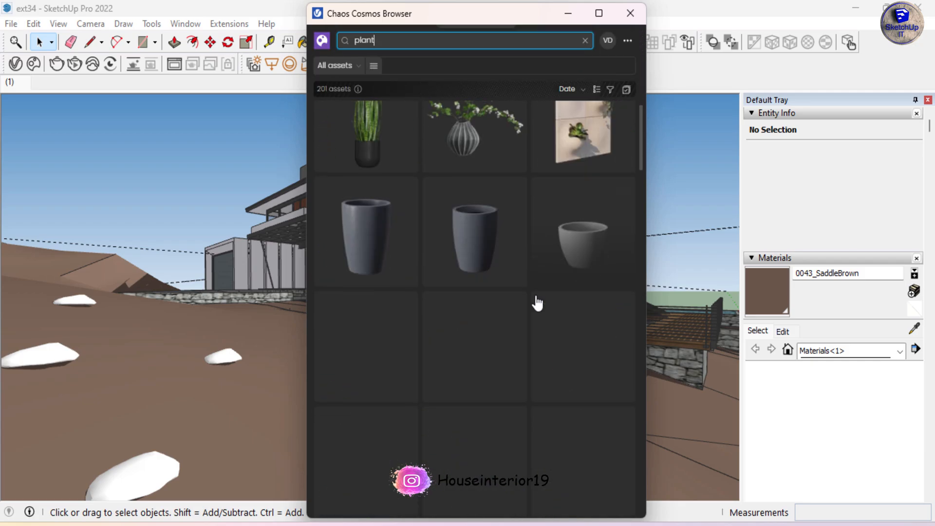
{"action": "scroll", "coordinate": [537, 303], "scroll_direction": "down", "scroll_amount": 8}
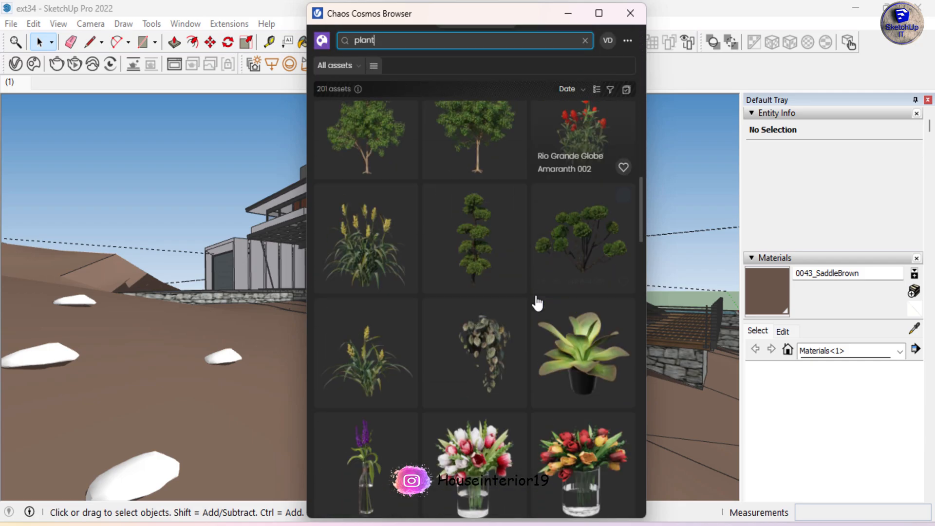
{"action": "scroll", "coordinate": [537, 303], "scroll_direction": "down", "scroll_amount": 10}
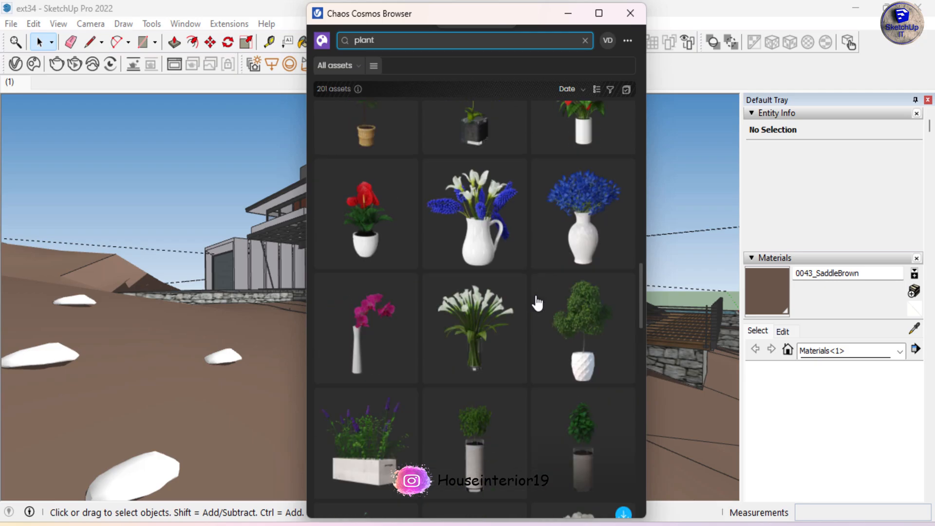
{"action": "scroll", "coordinate": [537, 303], "scroll_direction": "down", "scroll_amount": 10}
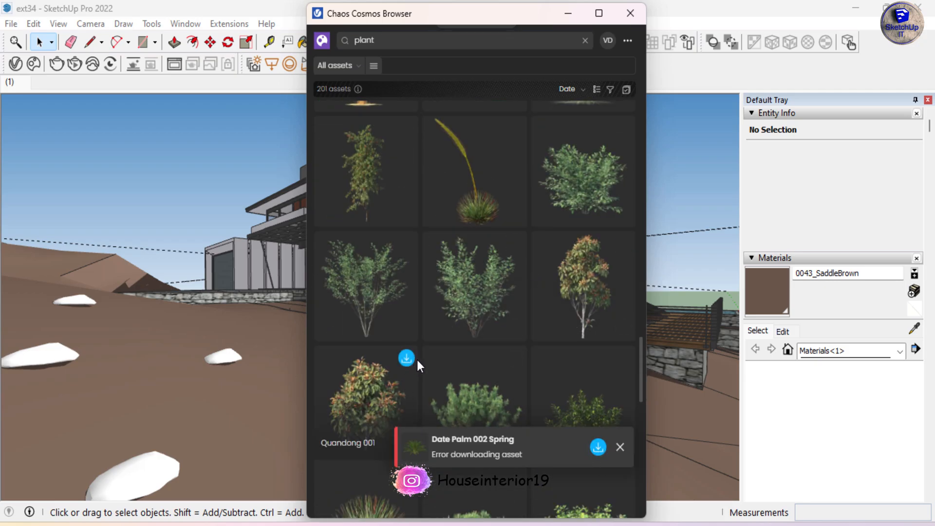
- Start downloading Succulent 001 from the plant results and look through the remaining palms and potted plants
{"action": "scroll", "coordinate": [419, 358], "scroll_direction": "down", "scroll_amount": 10}
{"action": "scroll", "coordinate": [420, 354], "scroll_direction": "down", "scroll_amount": 5}
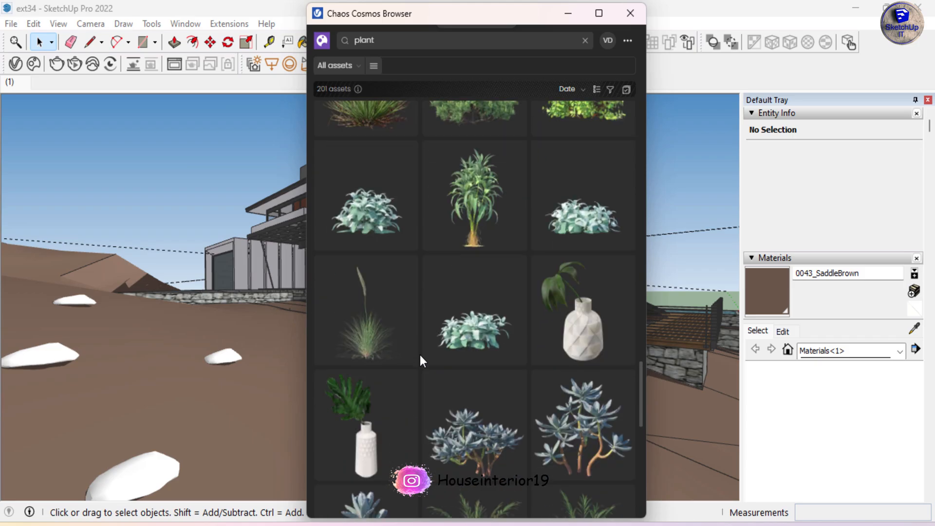
{"action": "left_click", "coordinate": [623, 164]}
{"action": "mouse_move", "coordinate": [364, 427]}
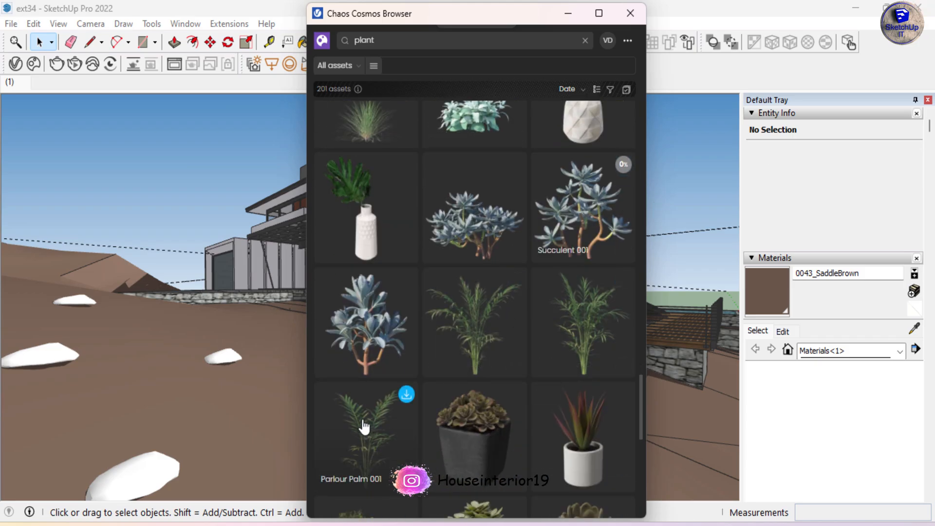
{"action": "scroll", "coordinate": [539, 438], "scroll_direction": "down", "scroll_amount": 5}
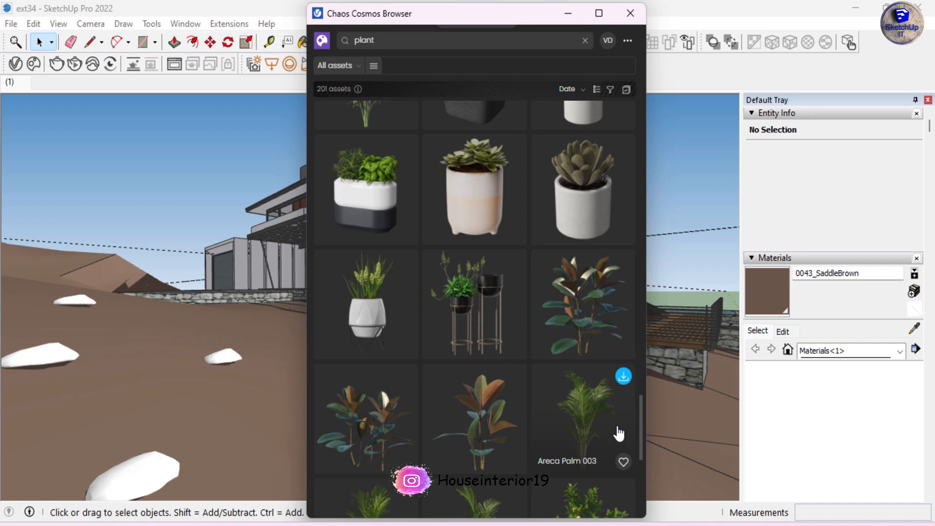
{"action": "scroll", "coordinate": [619, 433], "scroll_direction": "down", "scroll_amount": 10}
- Close the asset browser and view the house and the rocks on the slope from above
{"action": "left_click", "coordinate": [630, 13]}
{"action": "mouse_move", "coordinate": [302, 492]}
{"action": "middle_mouse_down"}
{"action": "mouse_move", "coordinate": [291, 501]}
{"action": "mouse_move", "coordinate": [525, 305]}
{"action": "mouse_move", "coordinate": [369, 306]}
{"action": "middle_mouse_up"}
{"action": "scroll", "coordinate": [66, 480], "scroll_direction": "up", "scroll_amount": 2}
{"action": "scroll", "coordinate": [218, 349], "scroll_direction": "up", "scroll_amount": 1}
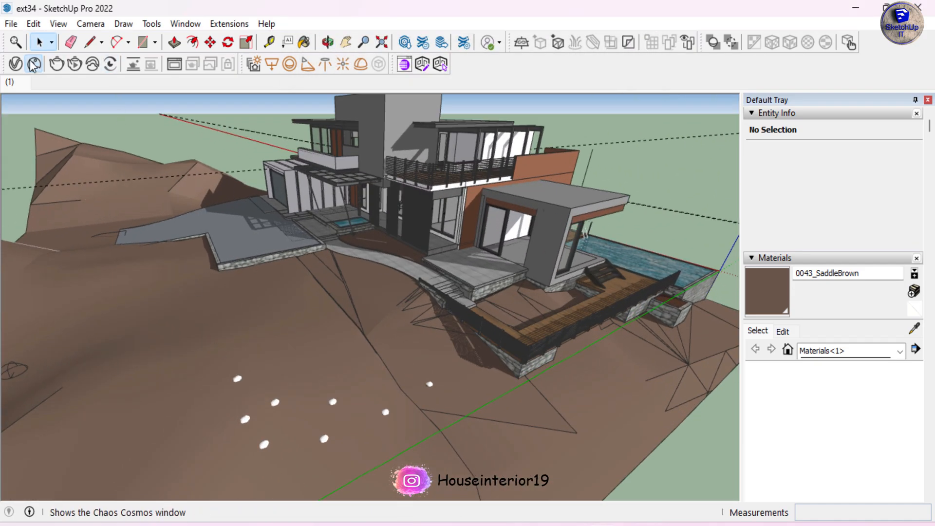
- Reopen the Chaos Cosmos browser and restrict the "plant" search to downloaded assets
{"action": "left_click", "coordinate": [33, 63]}
{"action": "scroll", "coordinate": [591, 251], "scroll_direction": "up", "scroll_amount": 15}
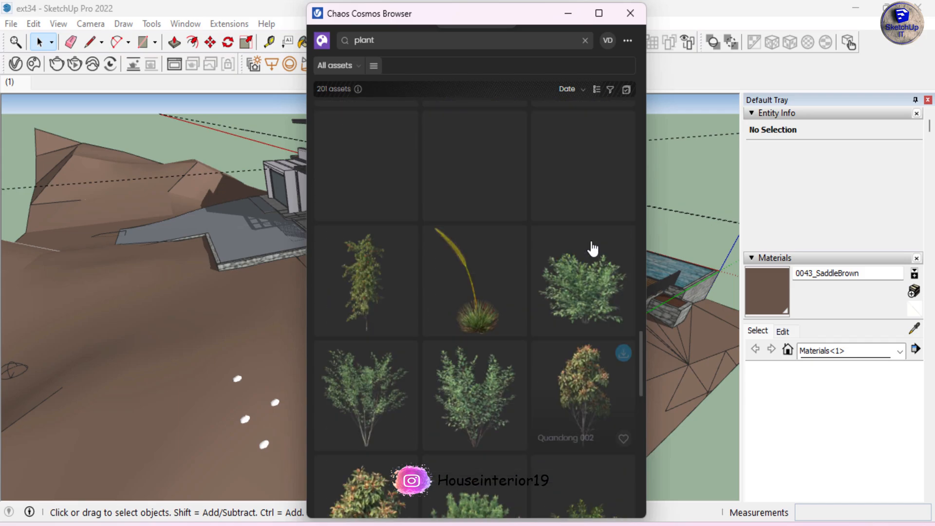
{"action": "scroll", "coordinate": [592, 247], "scroll_direction": "up", "scroll_amount": 5}
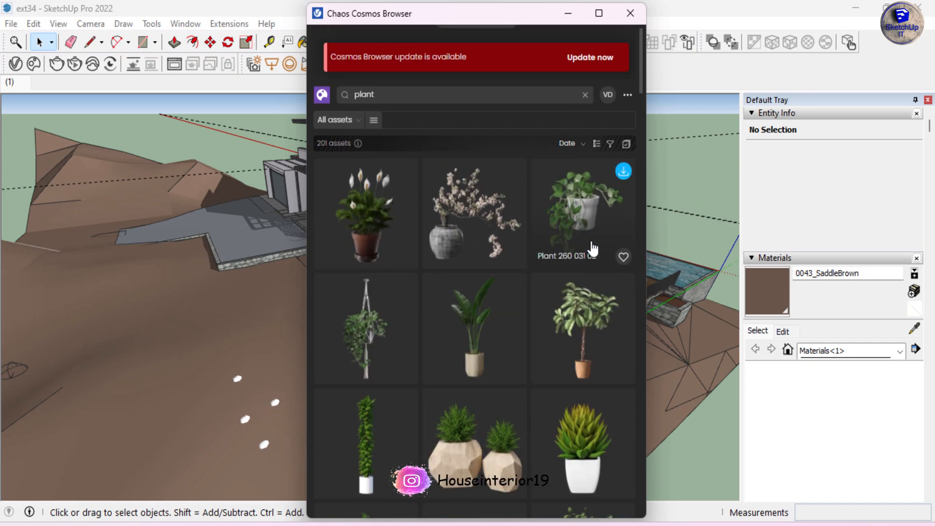
{"action": "left_click", "coordinate": [356, 95]}
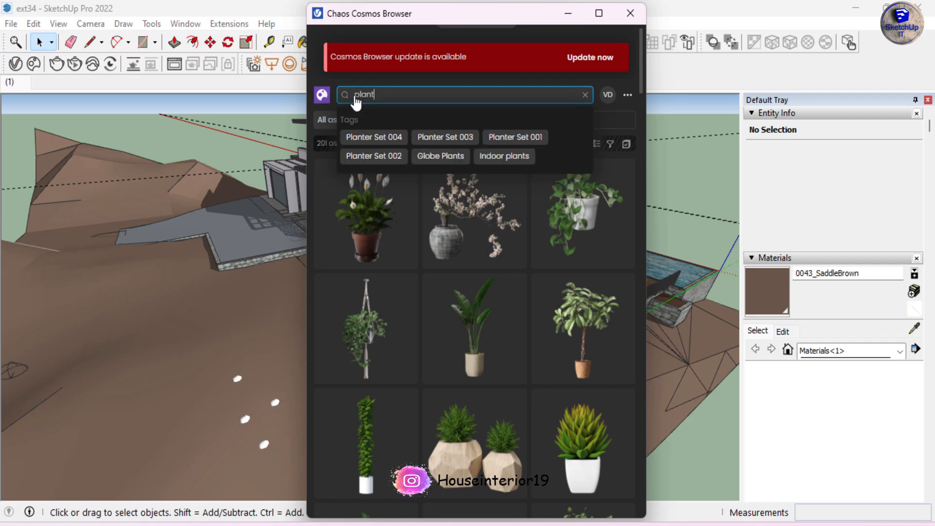
{"action": "left_click", "coordinate": [336, 120]}
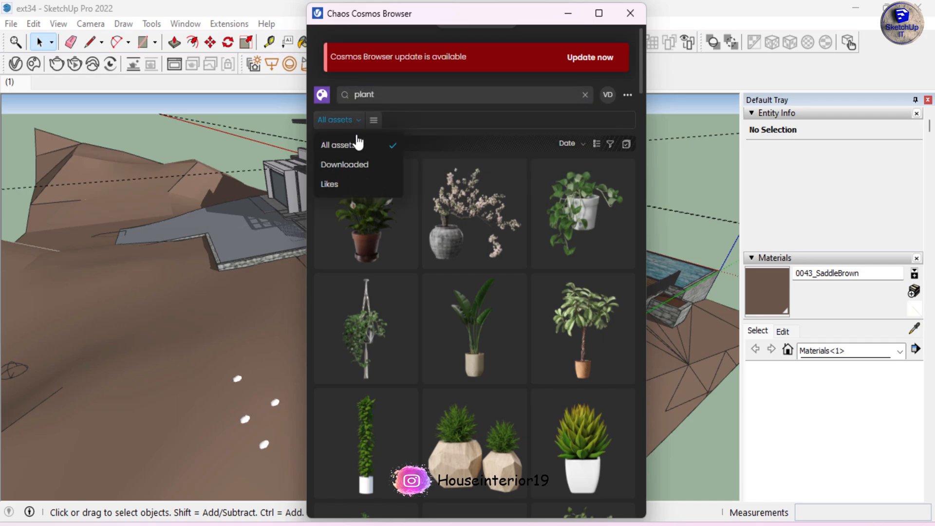
{"action": "left_click", "coordinate": [343, 164]}
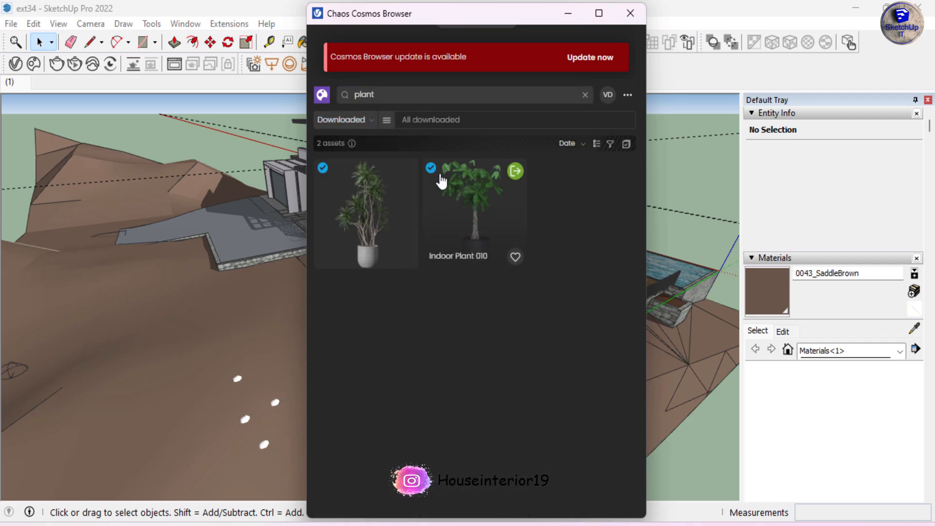